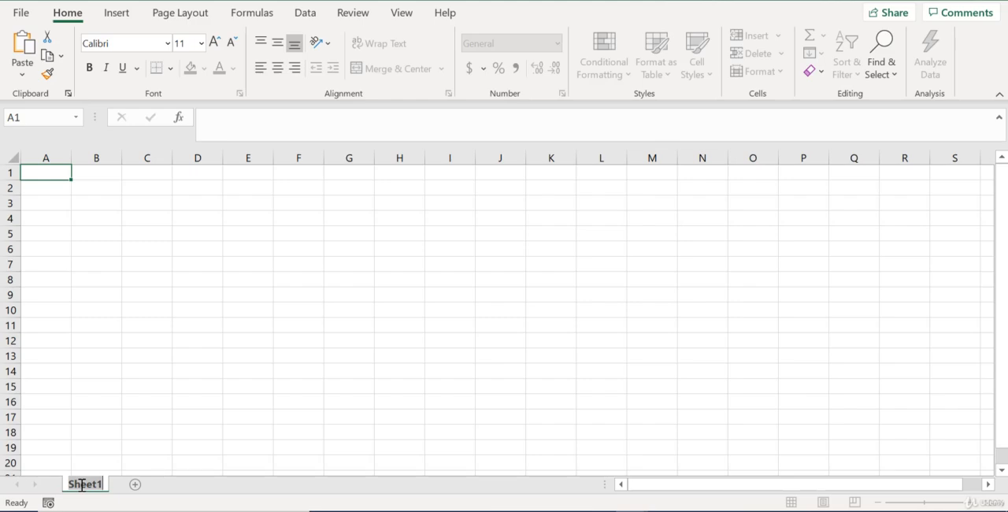
# Rename the sheet as Equities and enter the headers Stocks, Price and Sector in cells A1 to C1
pyautogui.write('Equities')
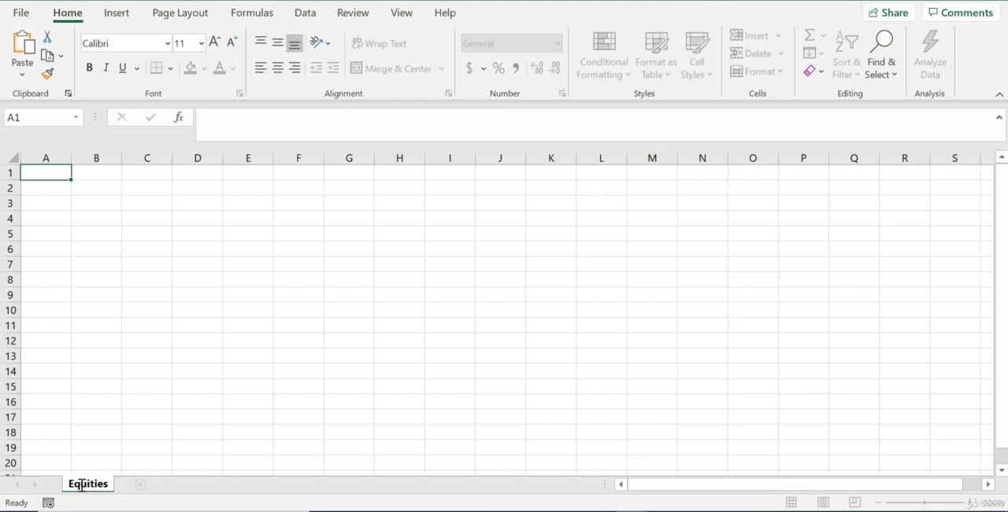
pyautogui.click(47, 170)
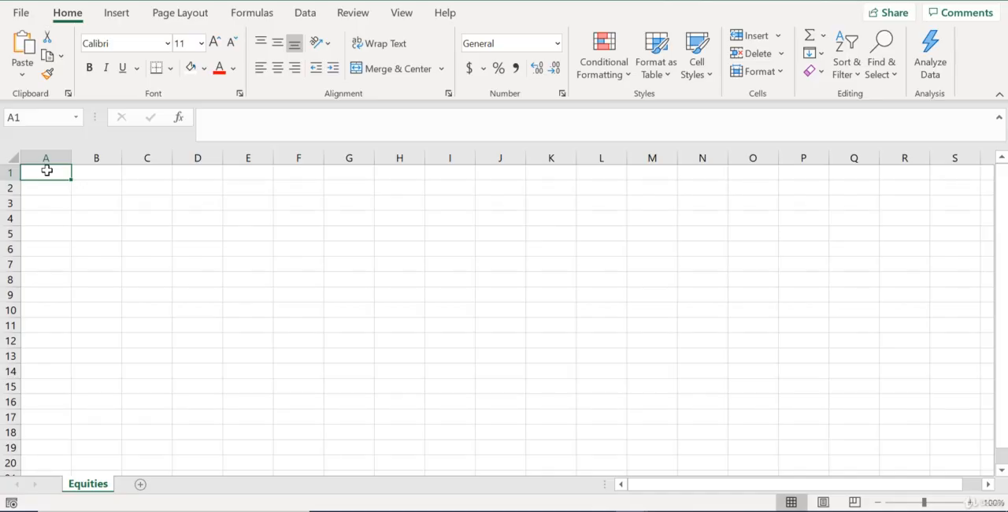
pyautogui.write('Stocks')
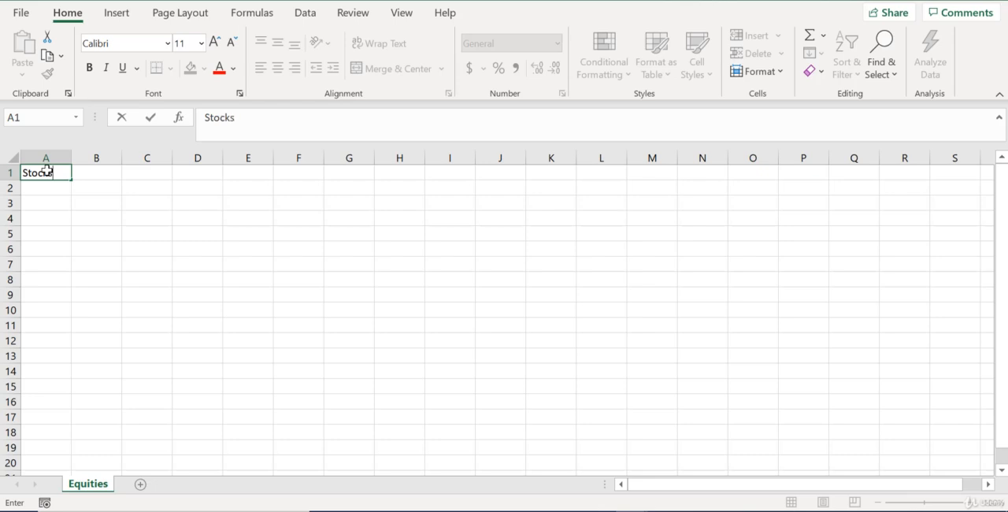
pyautogui.press('Tab')
pyautogui.write('PRic')
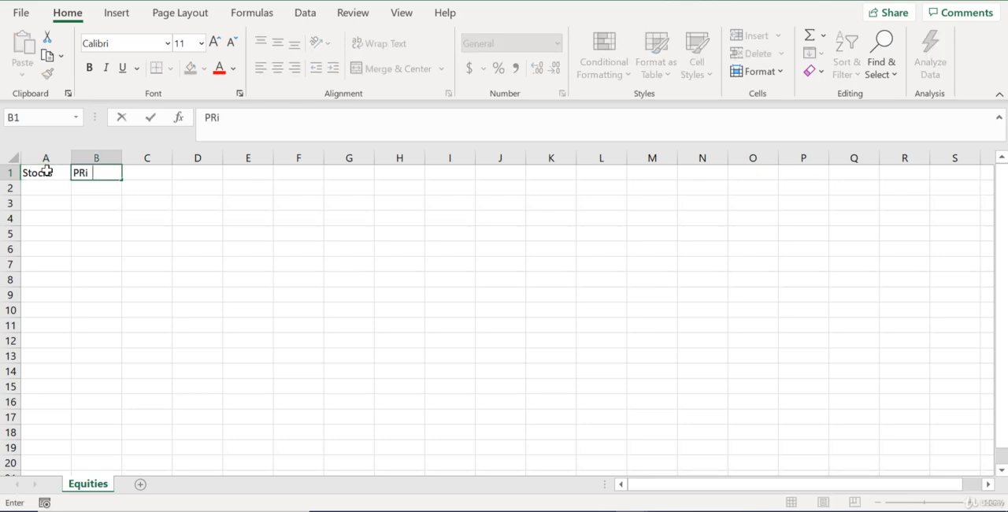
pyautogui.press('BackSpace')
pyautogui.press('BackSpace')
pyautogui.press('BackSpace')
pyautogui.write('rice')
pyautogui.press('Tab')
pyautogui.write('Sector')
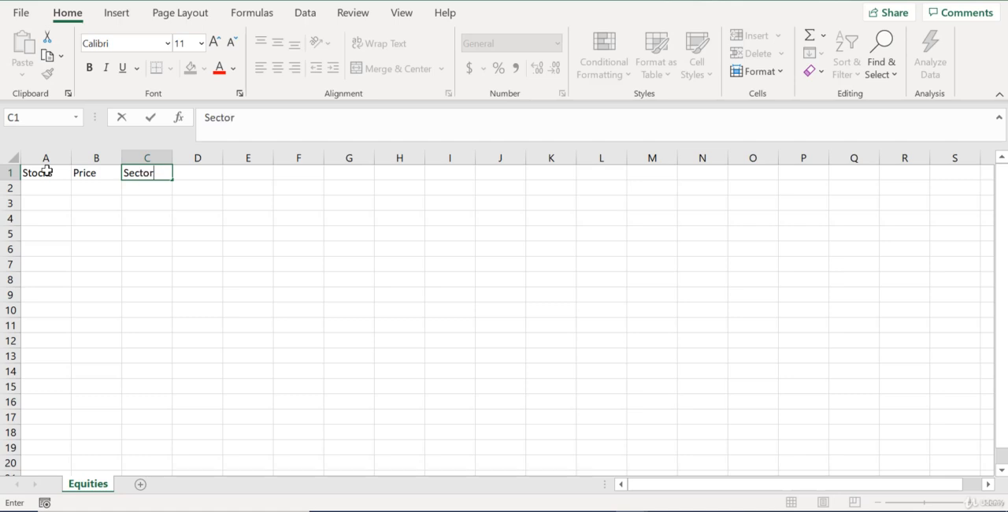
pyautogui.press('Down')
# Enter the ticker FB in cell A2 and keep that cell selected
pyautogui.click(39, 192)
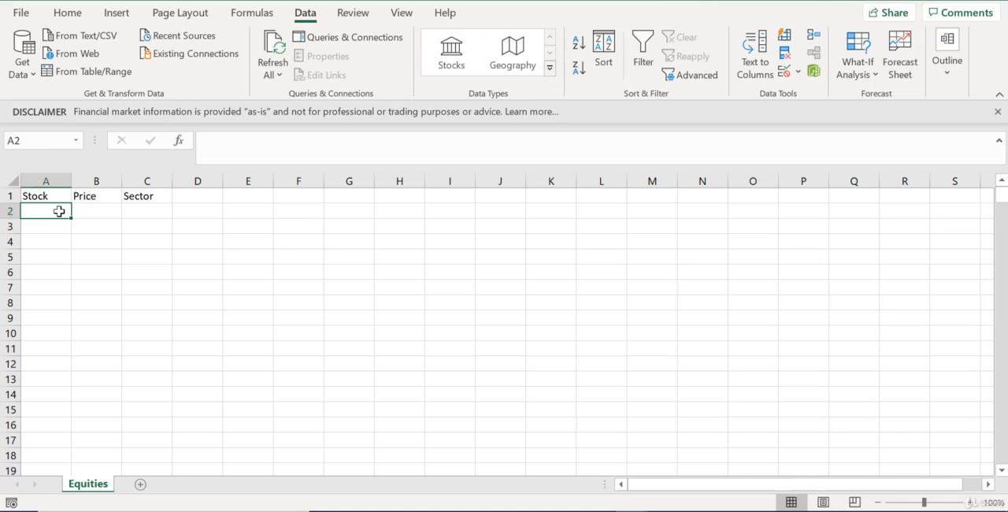
pyautogui.write('FB')
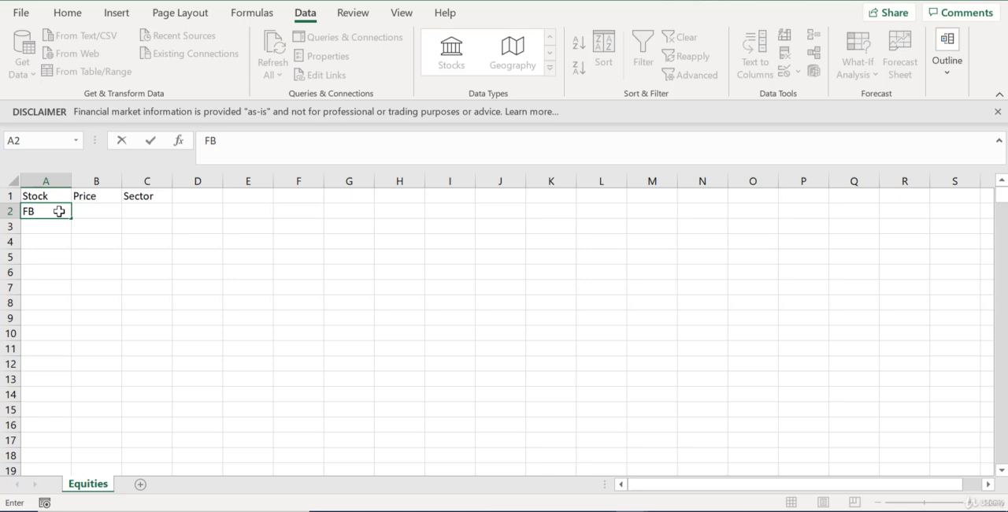
pyautogui.press('Return')
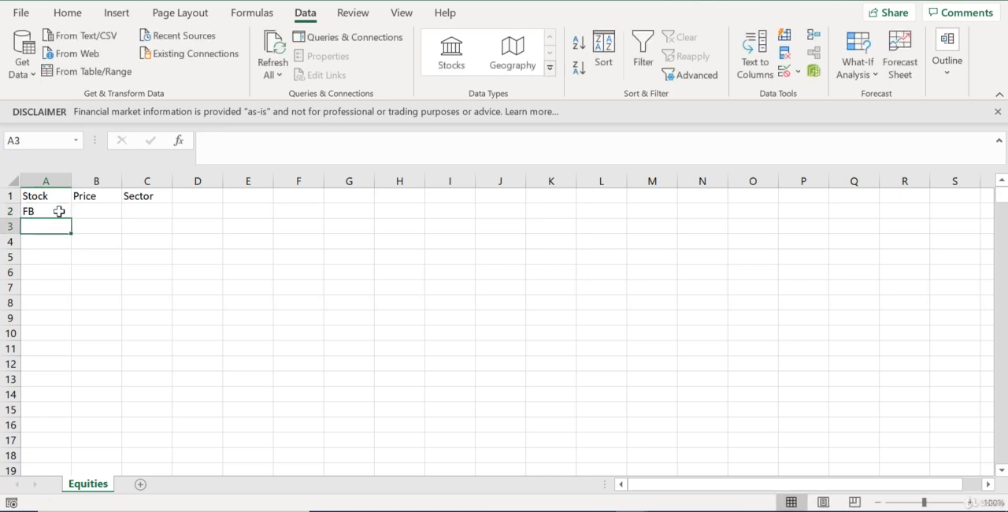
pyautogui.click(59, 211)
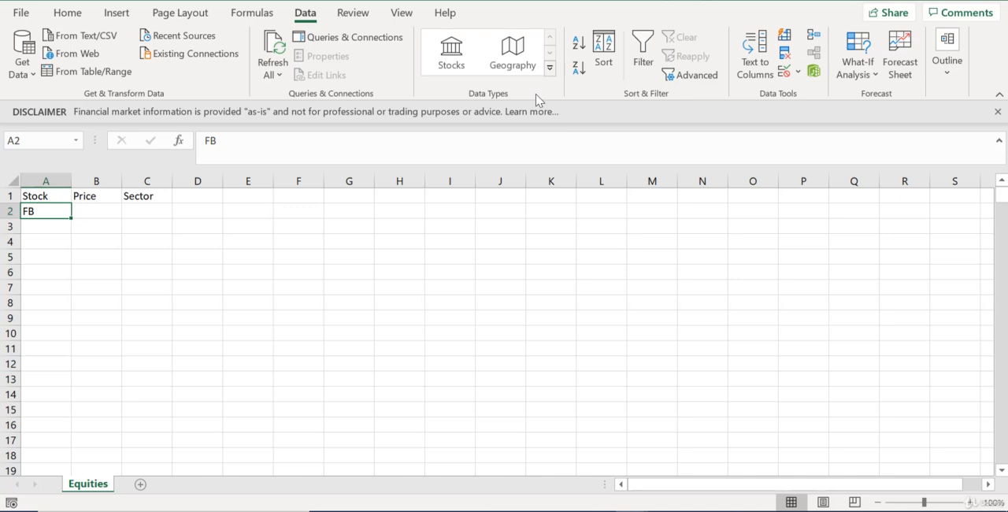
# Look at the Office account page to check the subscription product, and return to the sheet
pyautogui.click(19, 16)
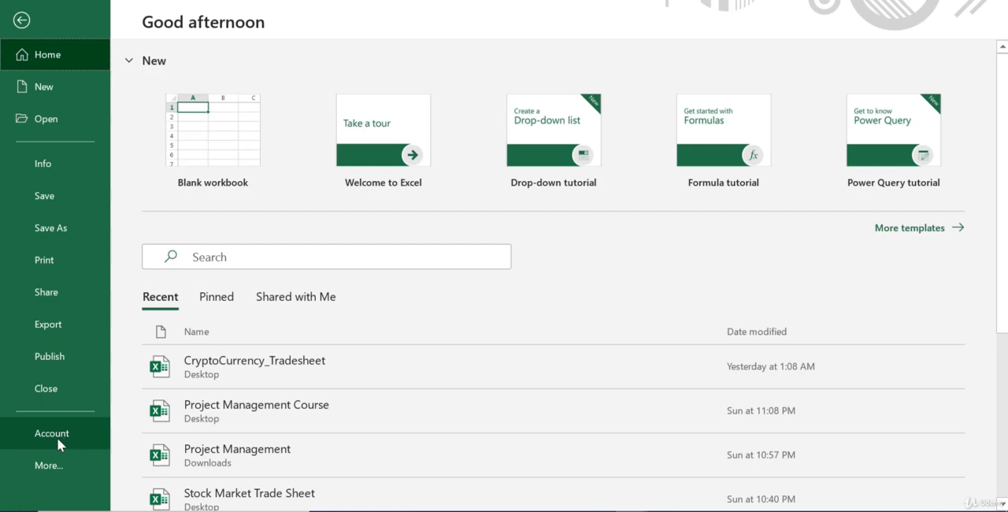
pyautogui.click(57, 437)
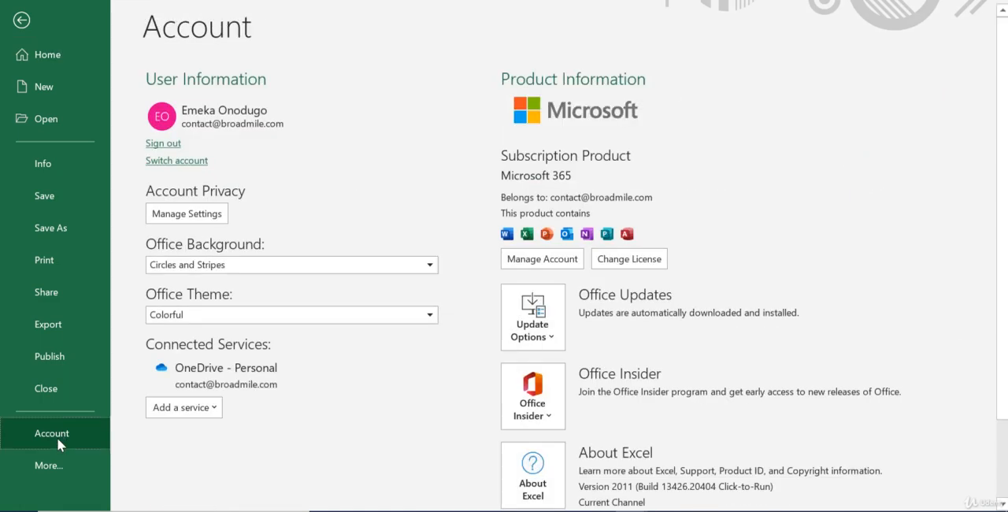
pyautogui.press('Escape')
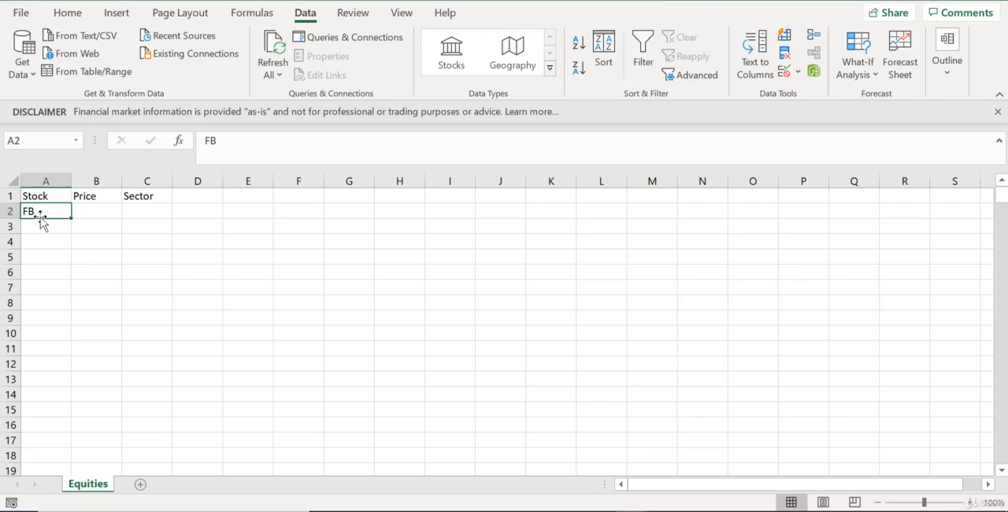
# Convert A2 to the Stocks data type as FACEBOOK, INC. on Nasdaq and widen column A to fit the name
pyautogui.click(463, 54)
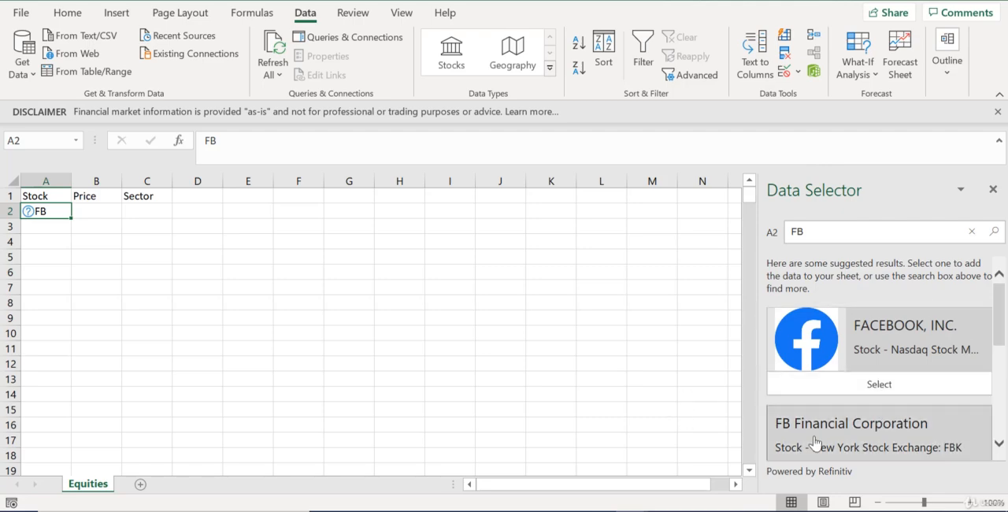
pyautogui.click(896, 386)
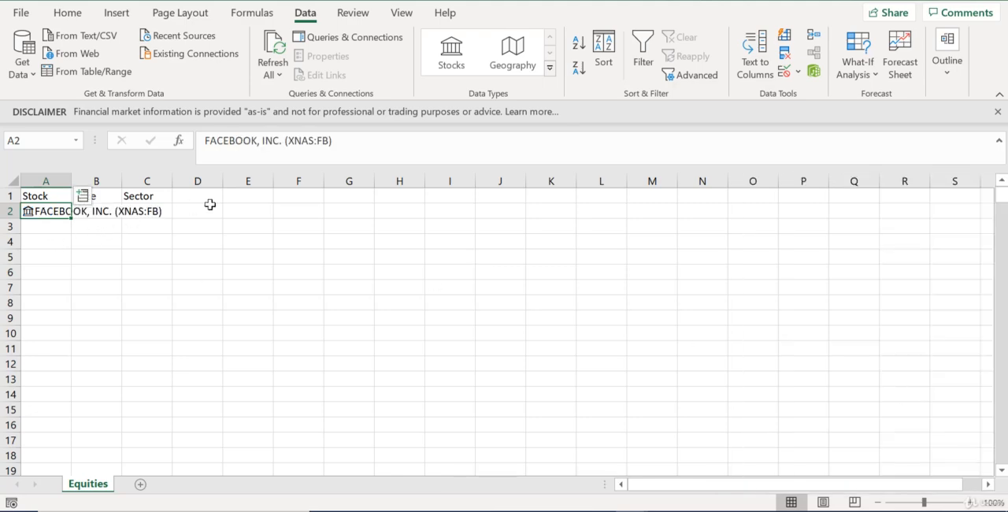
pyautogui.moveTo(71, 181); pyautogui.dragTo(182, 187)
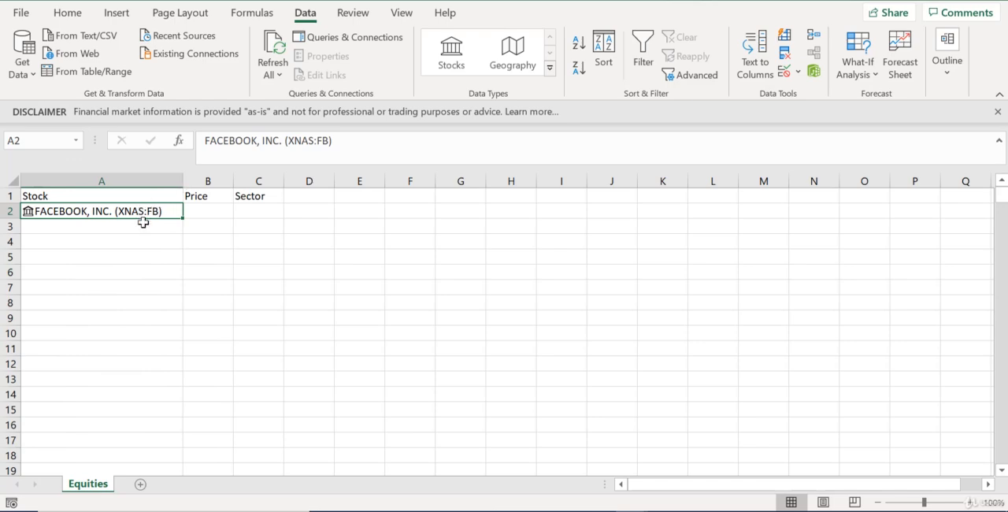
# Extract the Price field of the Facebook stock in A2 into the Price column
pyautogui.click(155, 210)
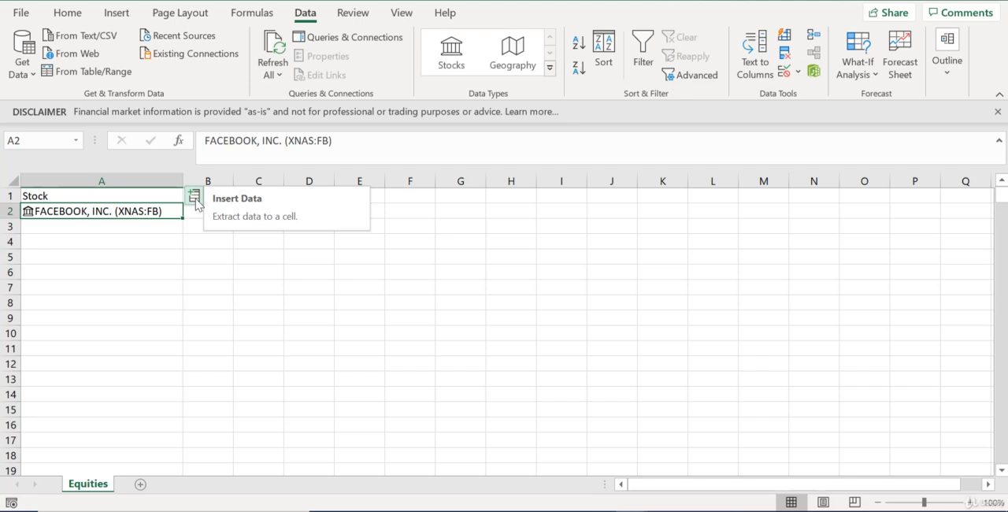
pyautogui.click(194, 196)
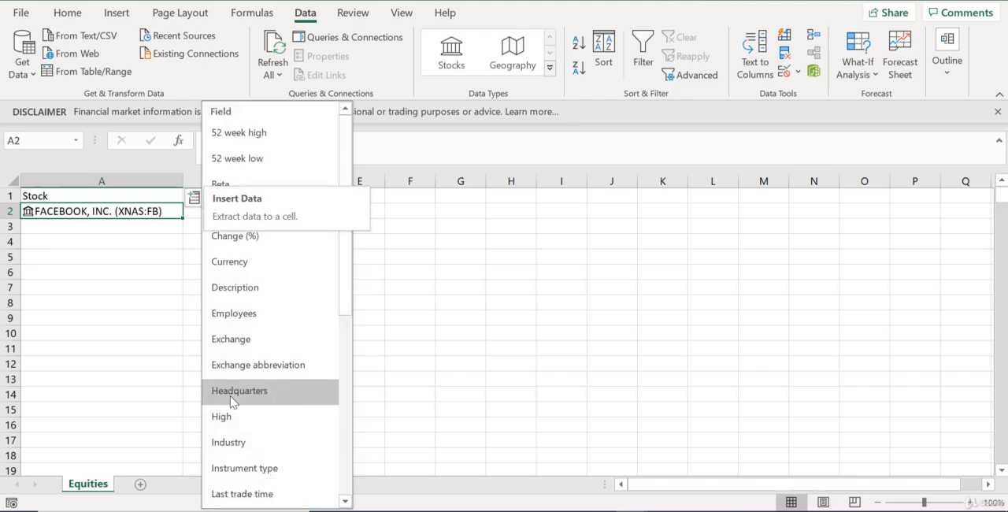
pyautogui.scroll(-4, 276, 455)
pyautogui.scroll(-1, 275, 457)
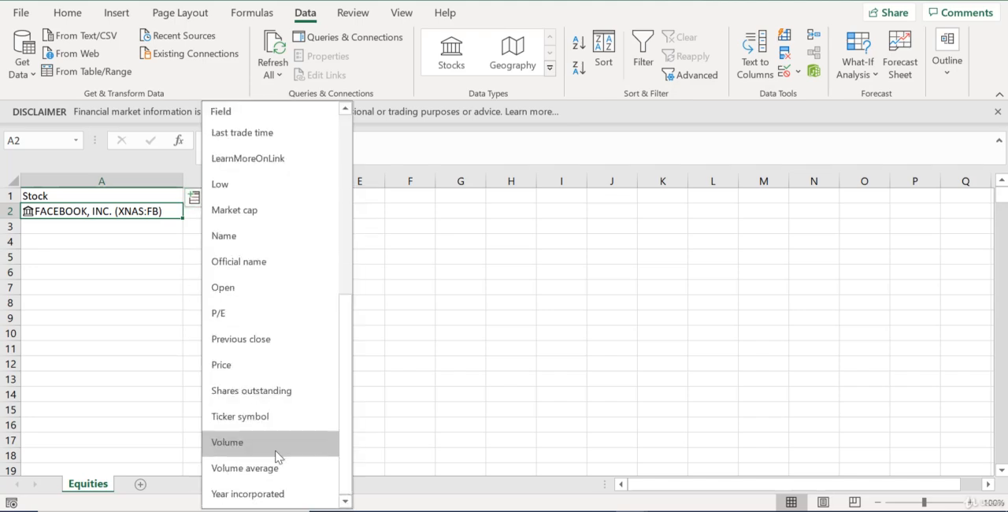
pyautogui.click(231, 368)
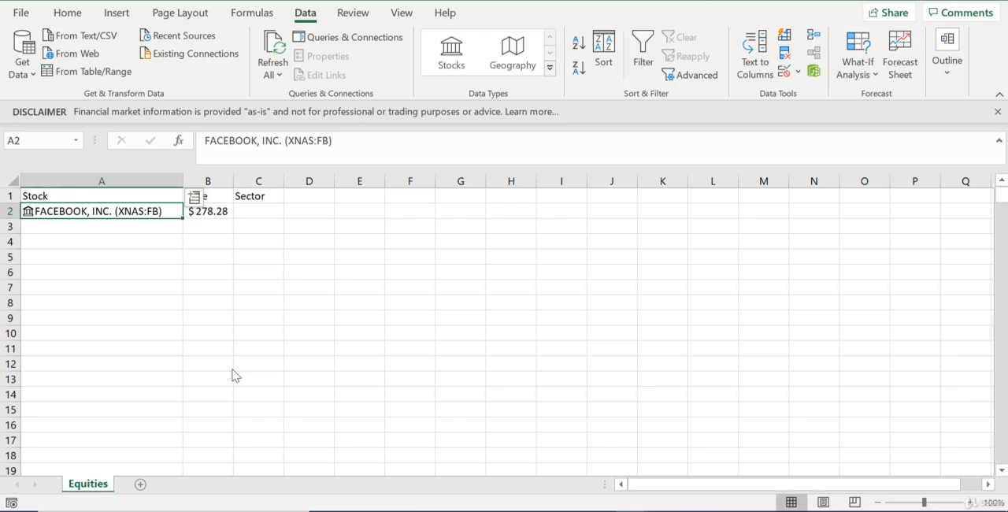
# Extract the Industry field of the Facebook stock into the Sector column and autofit column C
pyautogui.click(196, 199)
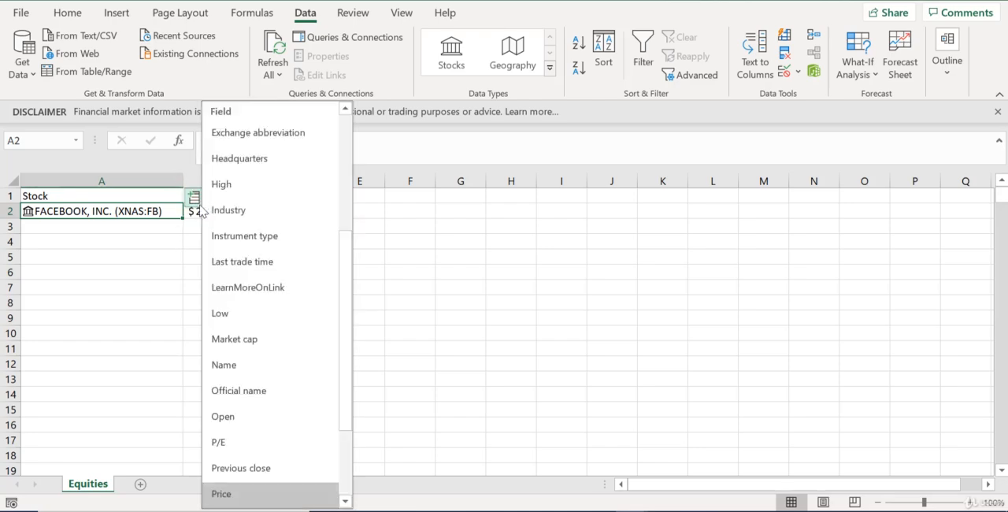
pyautogui.scroll(-3, 261, 309)
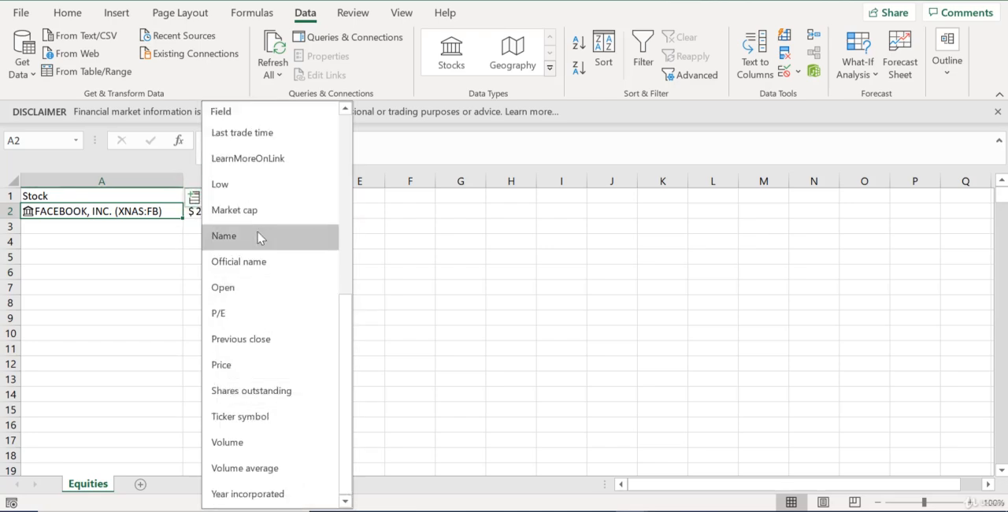
pyautogui.scroll(3, 260, 235)
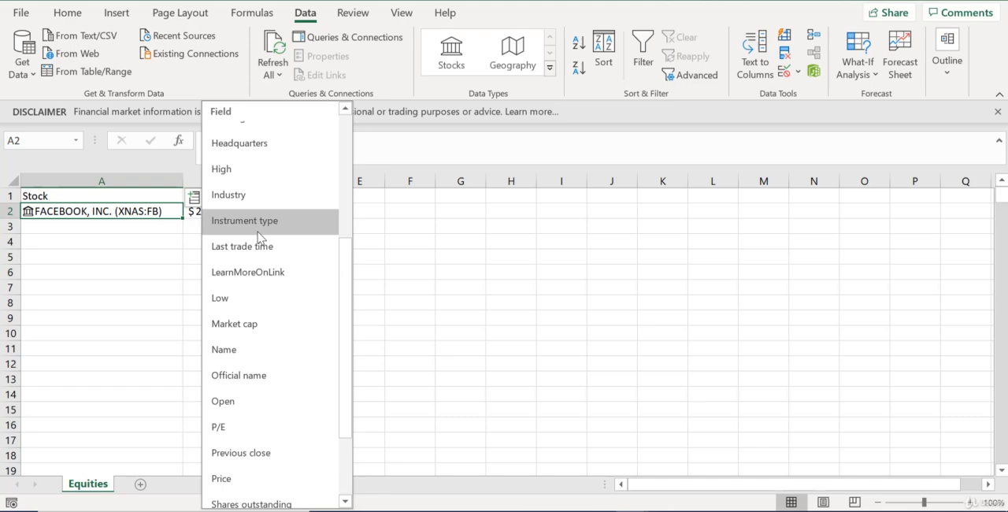
pyautogui.click(260, 195)
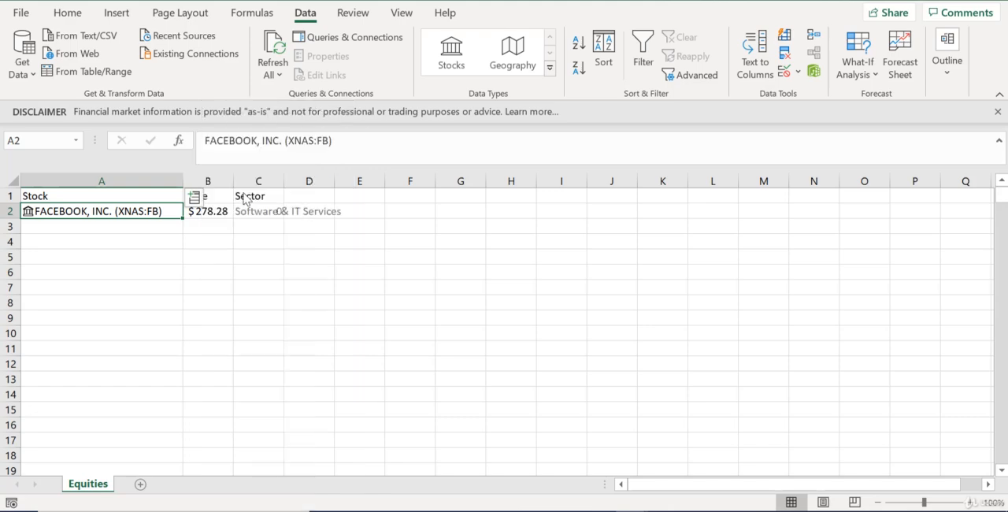
pyautogui.doubleClick(284, 180)
pyautogui.click(251, 257)
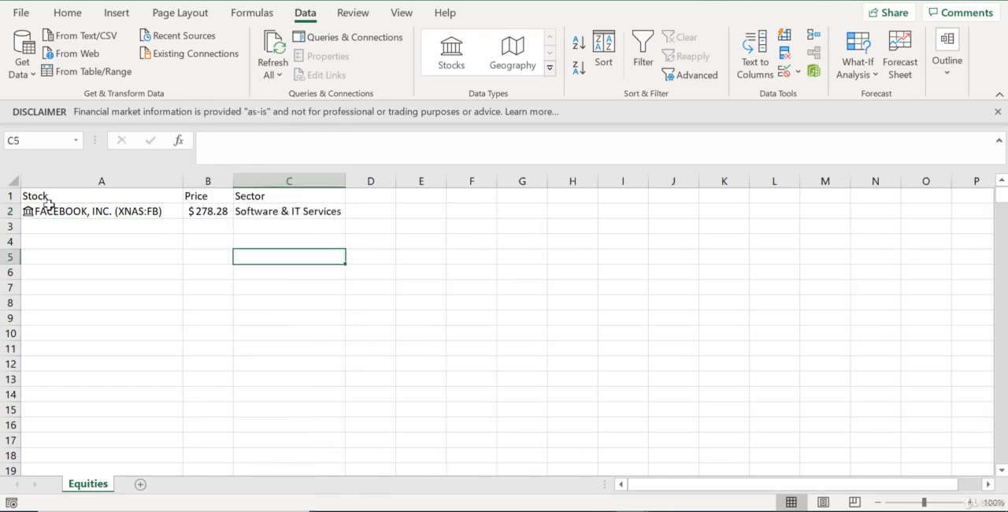
# Examine the formulas behind the Facebook price in B2 and sector in C2
pyautogui.click(223, 212)
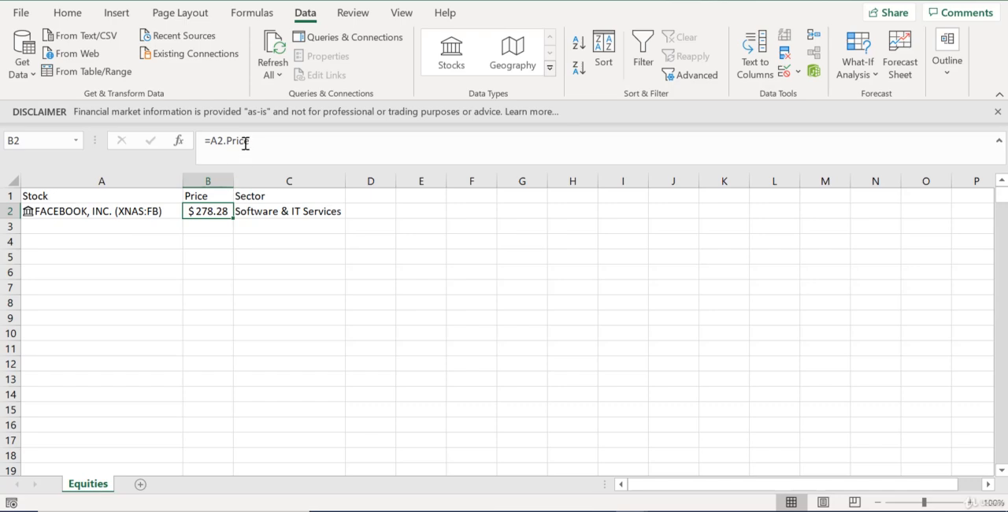
pyautogui.click(267, 210)
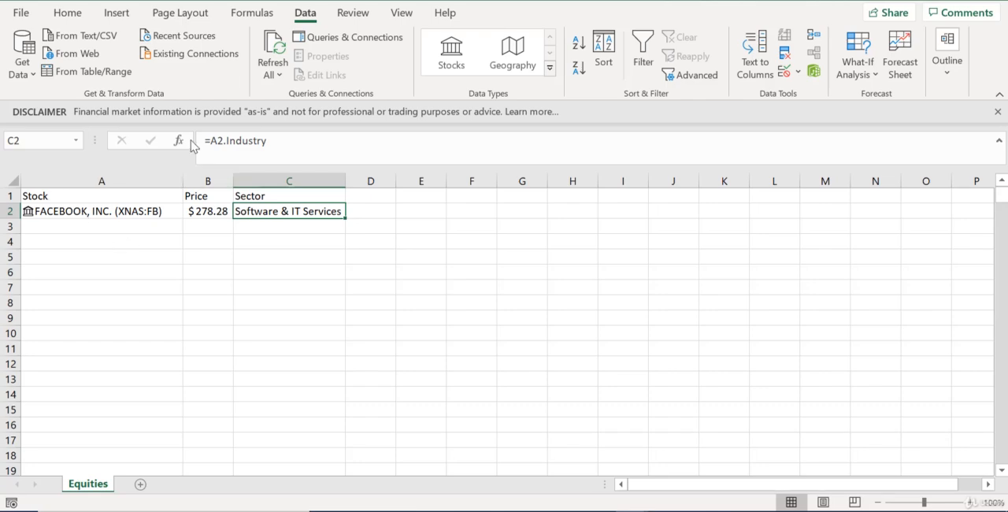
pyautogui.click(306, 272)
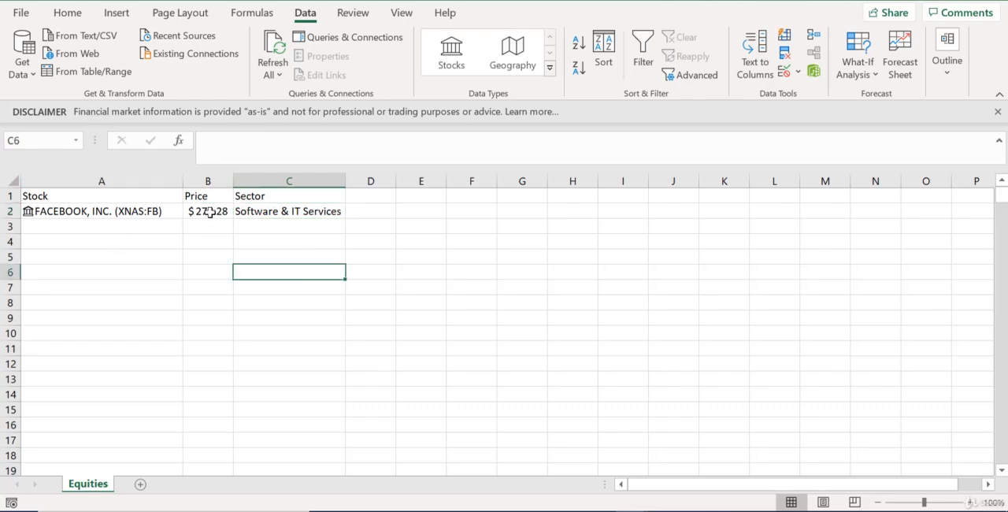
# Fill the price and sector formulas in B2:C2 down through the rows below
pyautogui.moveTo(208, 212); pyautogui.dragTo(333, 242)
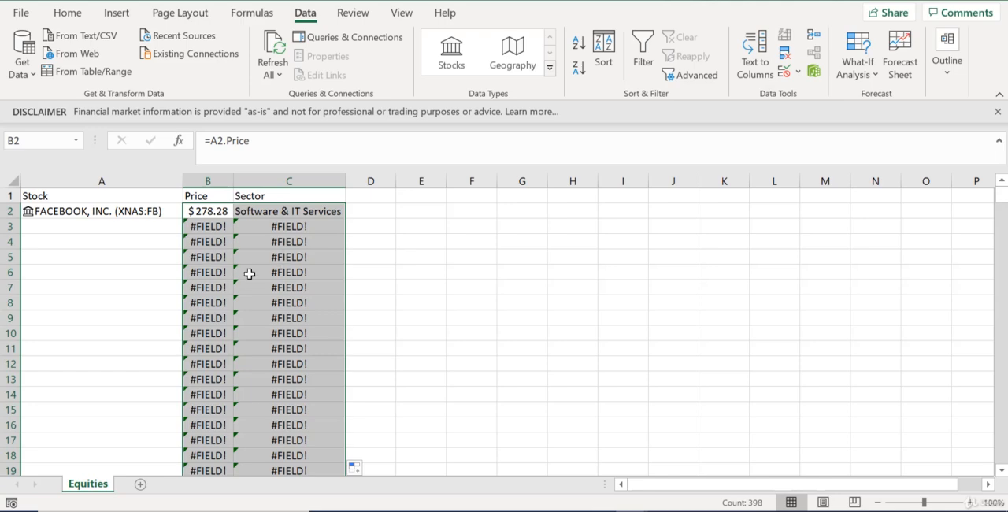
# Wrap the price formula in B2 with IFERROR so it reads =IFERROR(A2.Price,"")
pyautogui.click(205, 217)
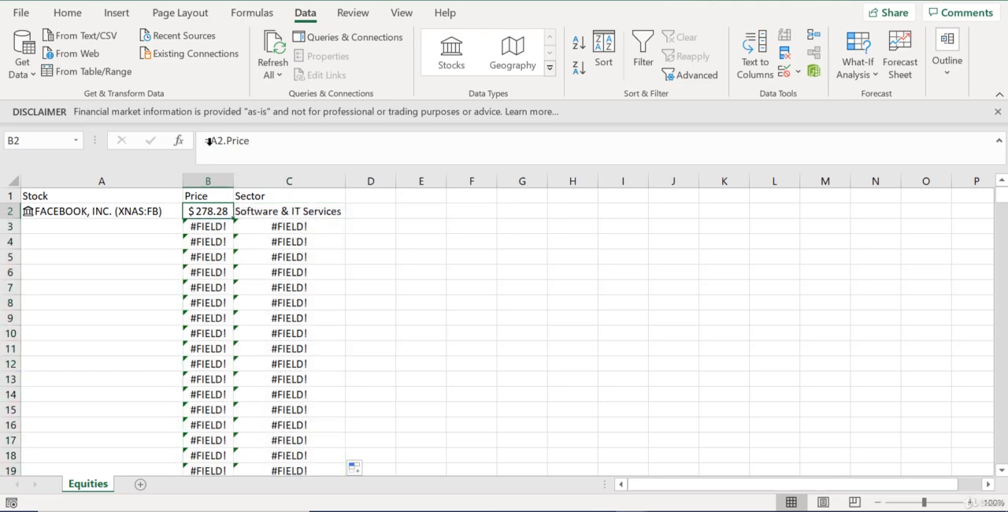
pyautogui.click(210, 140)
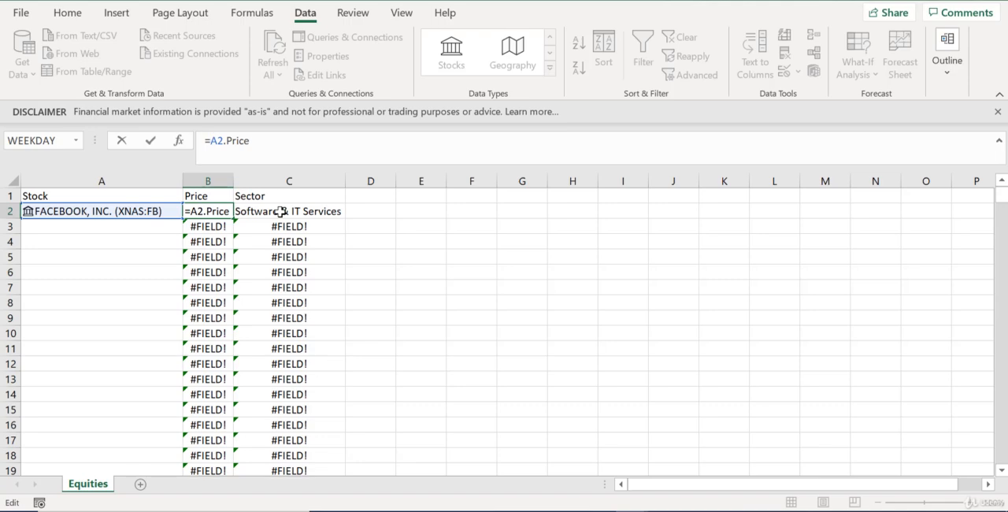
pyautogui.write('iferror')
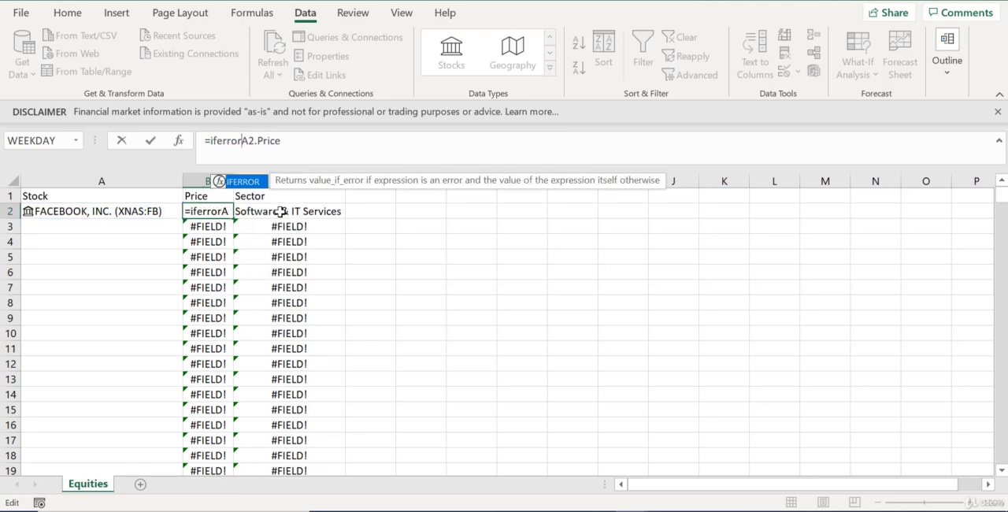
pyautogui.write('(')
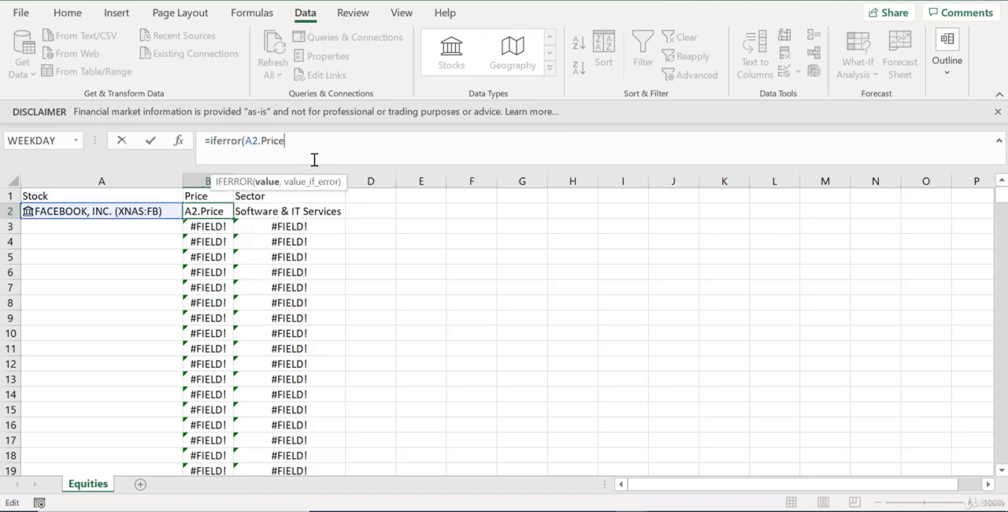
pyautogui.moveTo(285, 147)
pyautogui.mouseDown()
pyautogui.moveTo(250, 170)
pyautogui.moveTo(297, 155)
pyautogui.mouseUp()
pyautogui.write(',""')
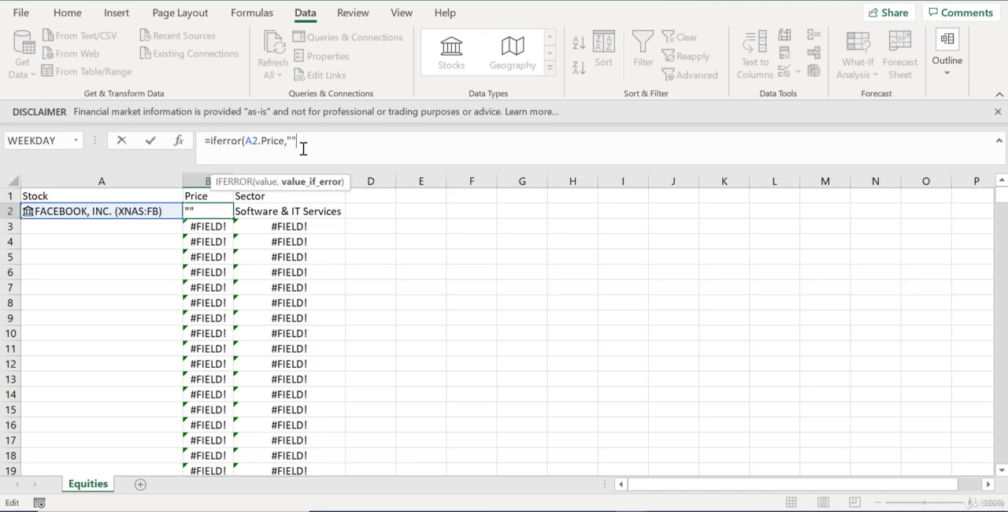
pyautogui.write(')')
pyautogui.press('Return')
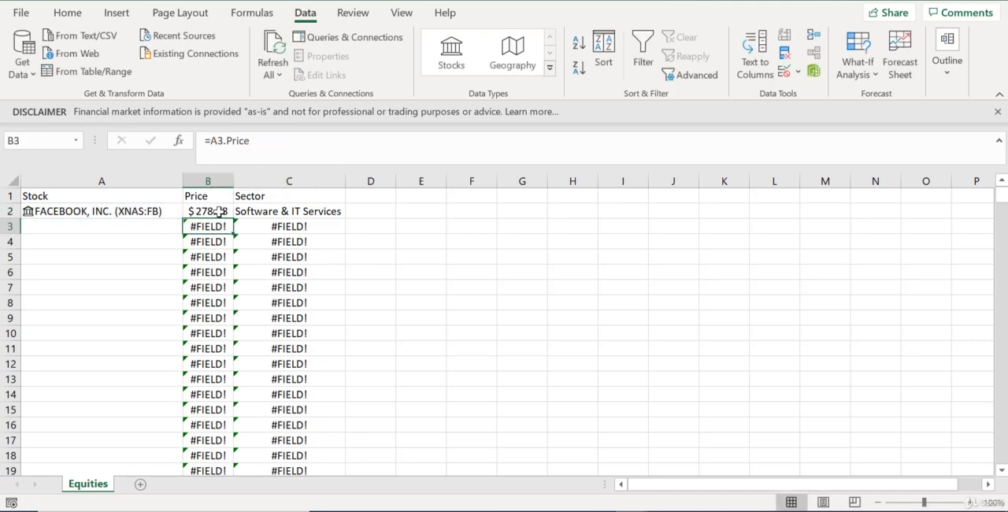
# Fill the IFERROR price formula from B2 down the Price column and check the copied formulas in the empty rows
pyautogui.click(219, 211)
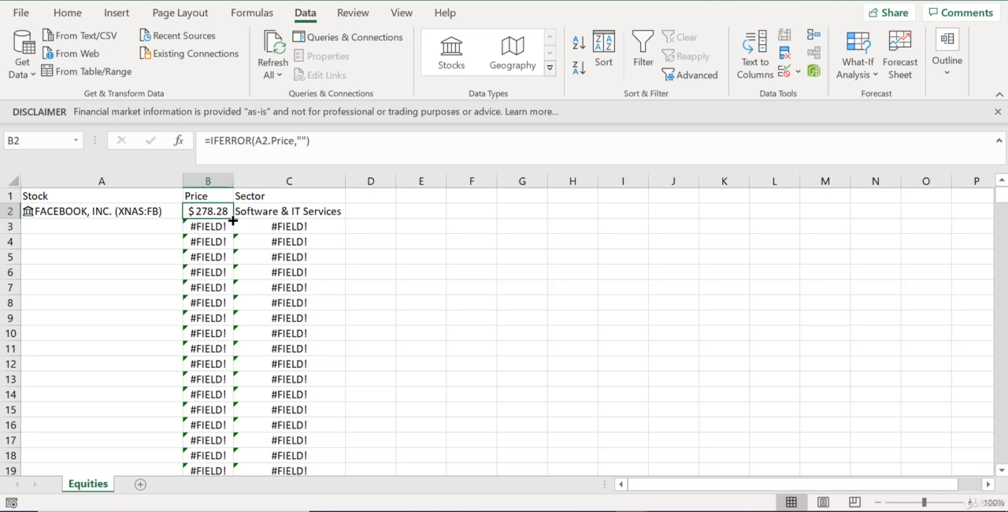
pyautogui.doubleClick(233, 221)
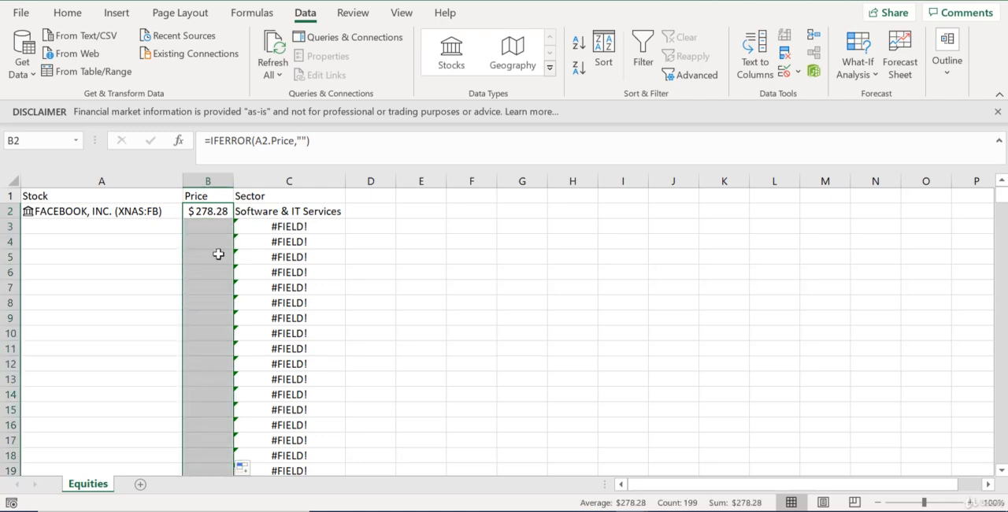
pyautogui.click(220, 225)
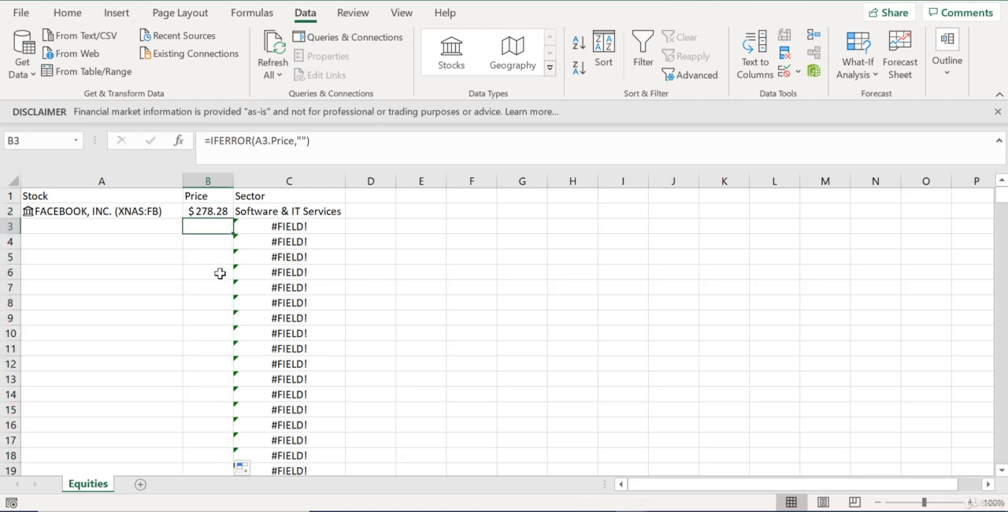
pyautogui.click(220, 274)
pyautogui.click(219, 290)
pyautogui.click(222, 332)
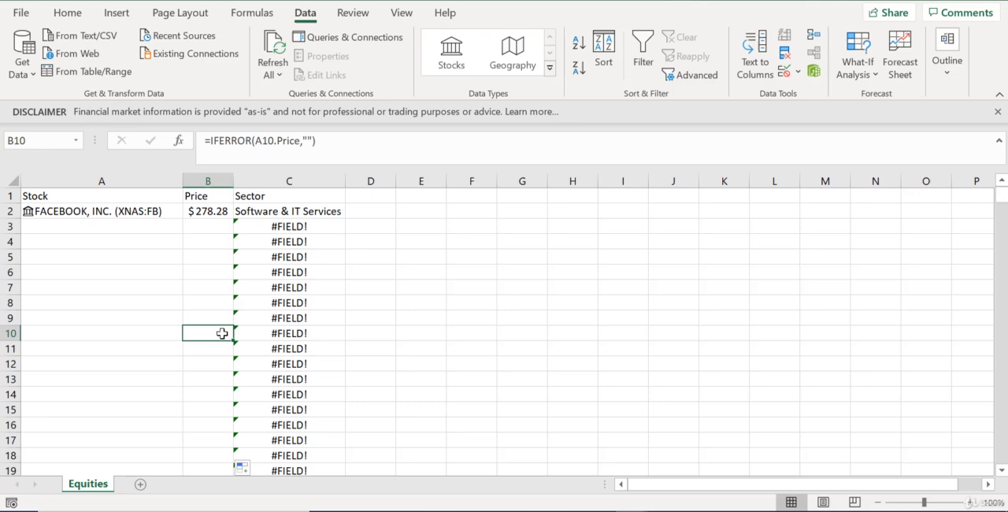
# Rewrite the sector formula in C2 as =IF(ISERROR(A2.Industry),"",A2.Industry) and fill it down the Sector column
pyautogui.click(262, 213)
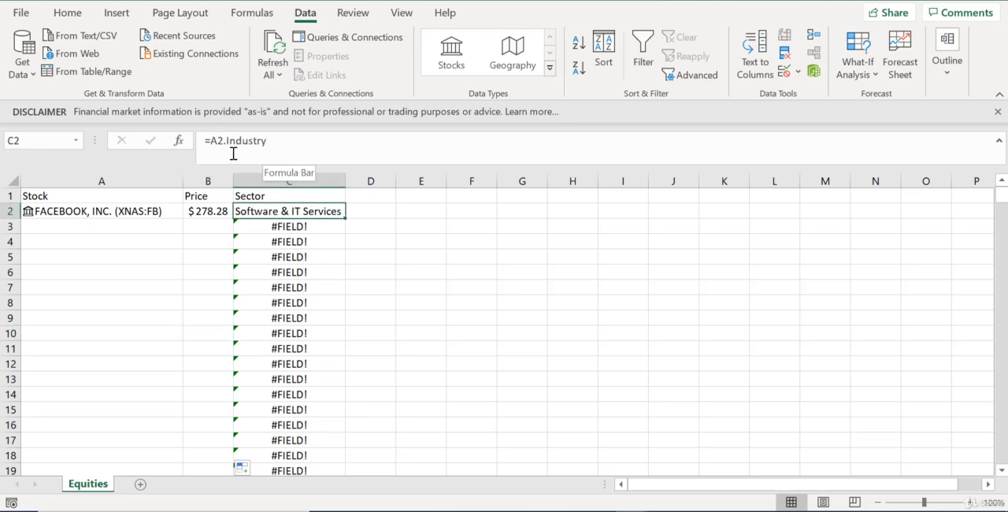
pyautogui.click(211, 142)
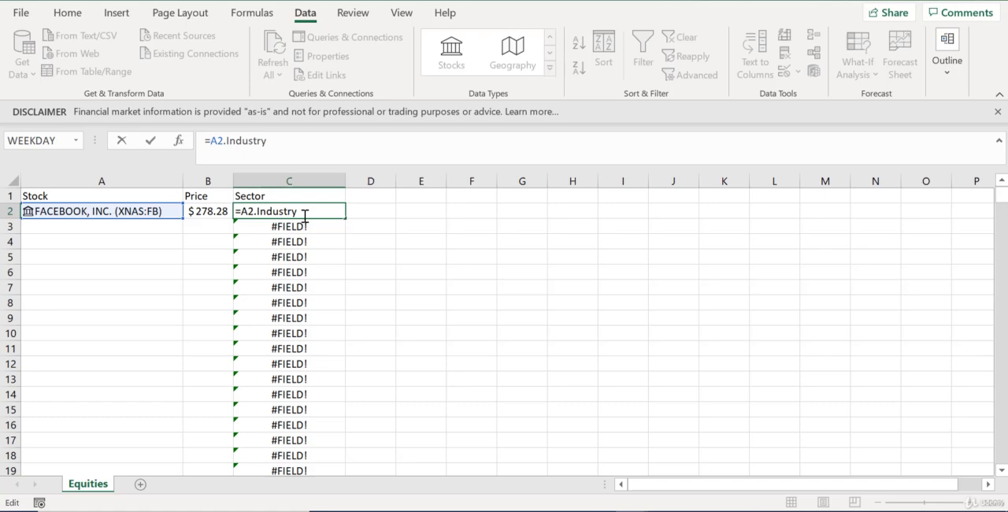
pyautogui.write('if(')
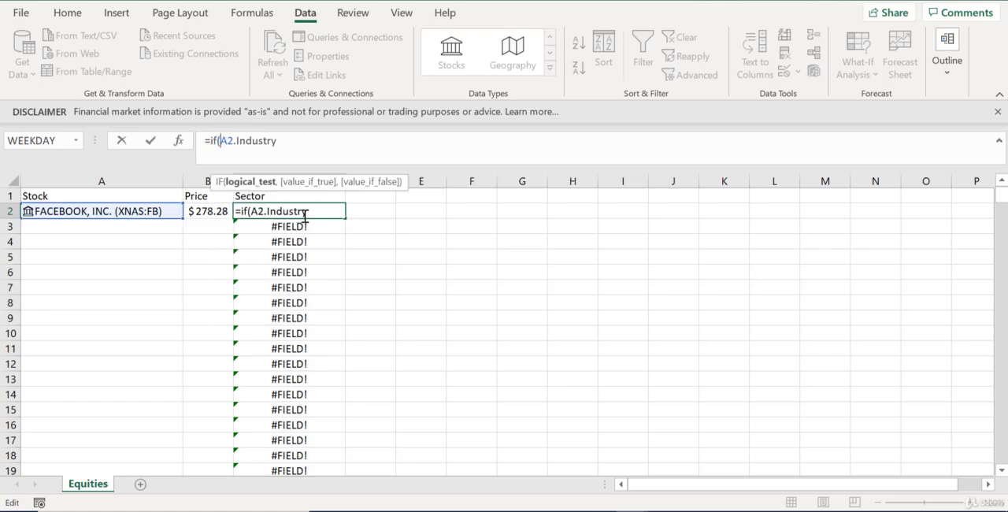
pyautogui.write('iserror')
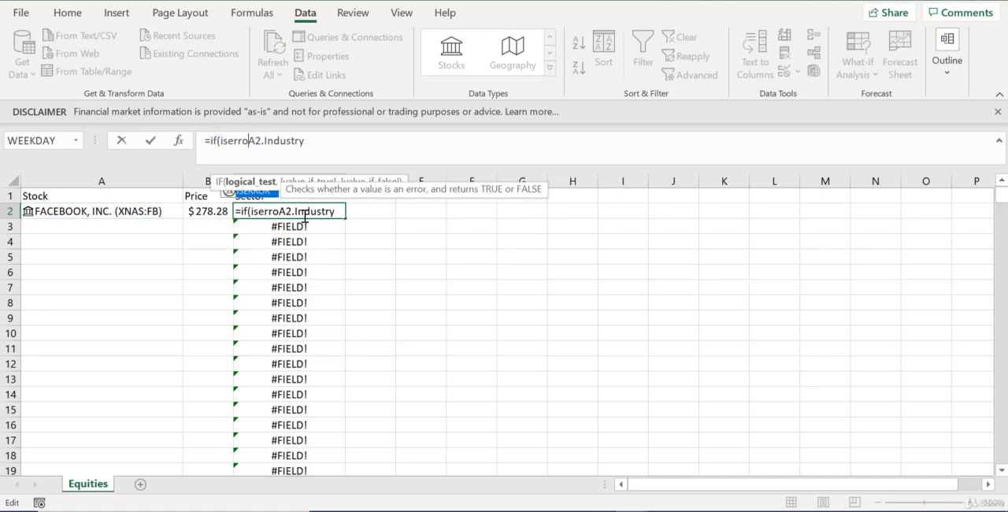
pyautogui.write('(A2.Industry')
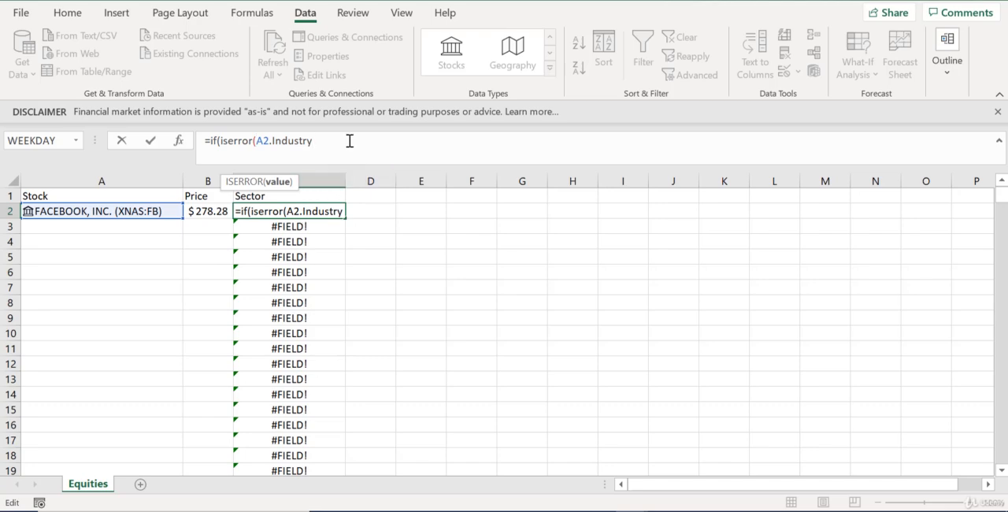
pyautogui.write(')')
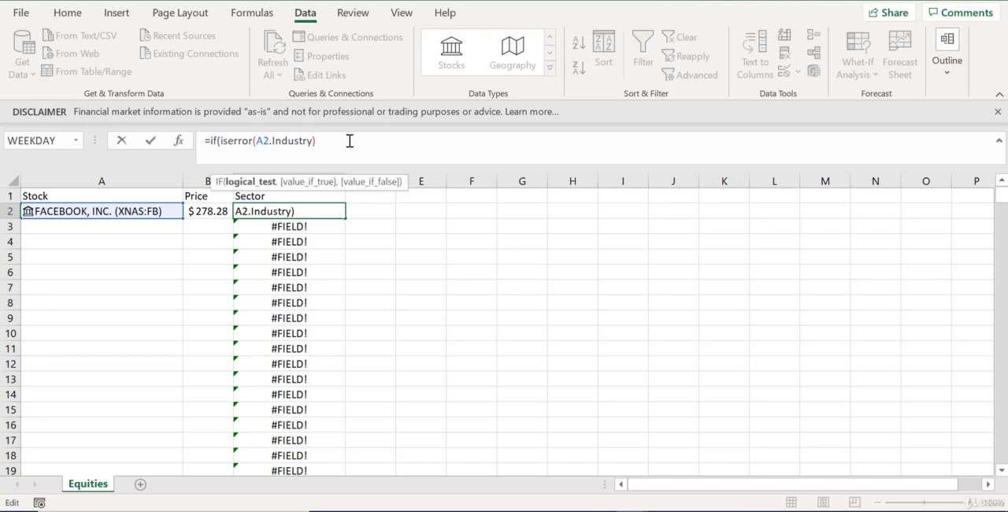
pyautogui.write(',""')
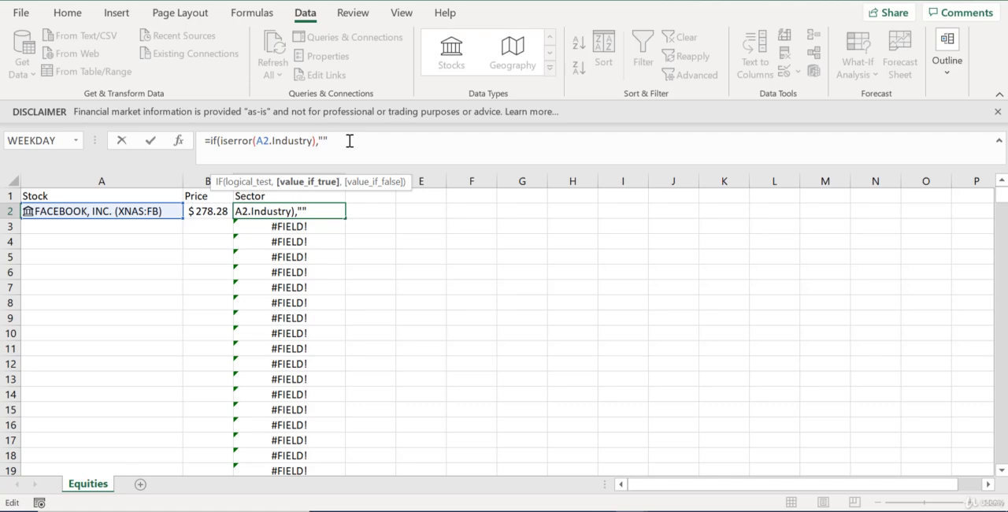
pyautogui.write(',')
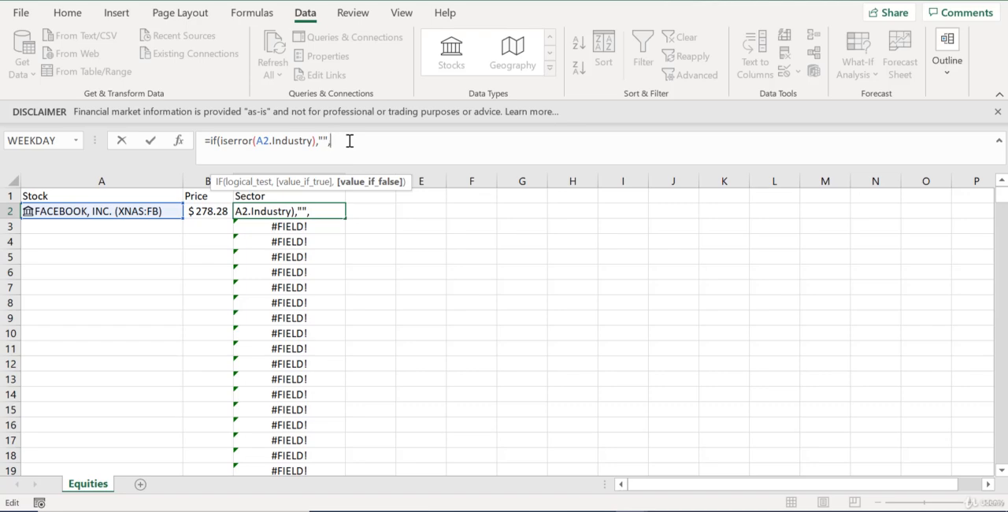
pyautogui.write('A2')
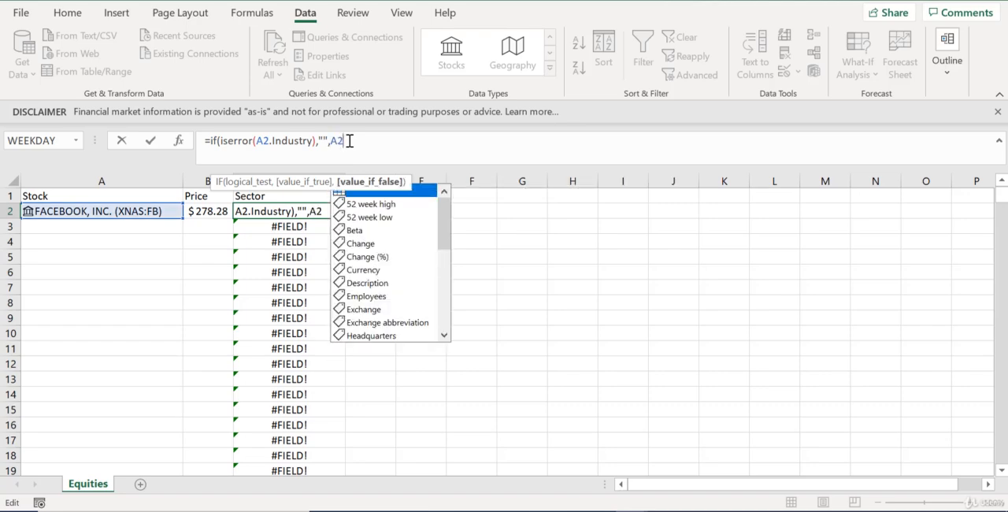
pyautogui.write('.in')
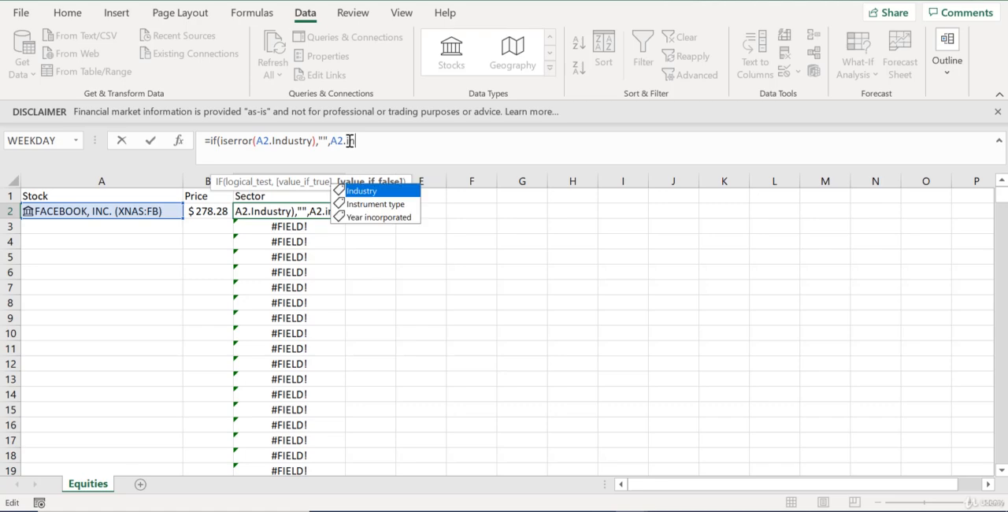
pyautogui.doubleClick(386, 193)
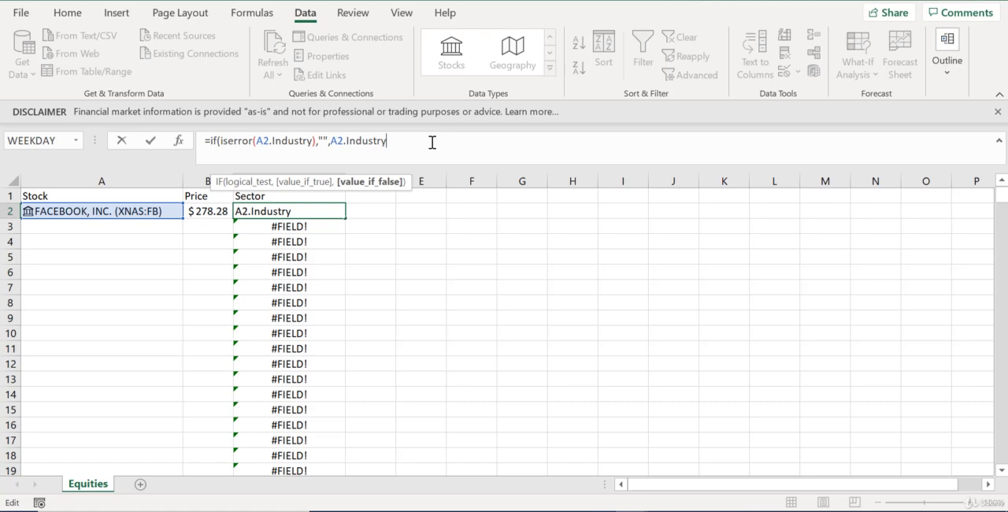
pyautogui.write(')')
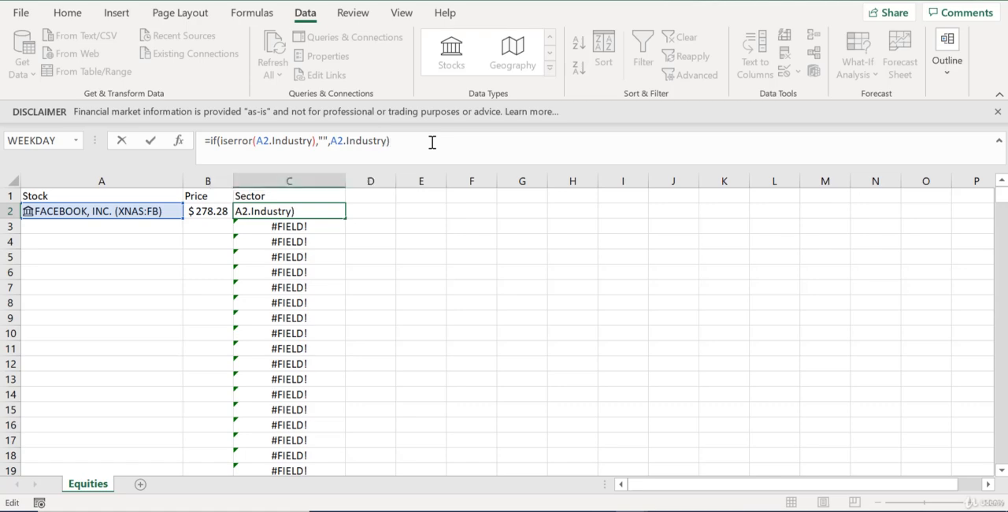
pyautogui.press('Return')
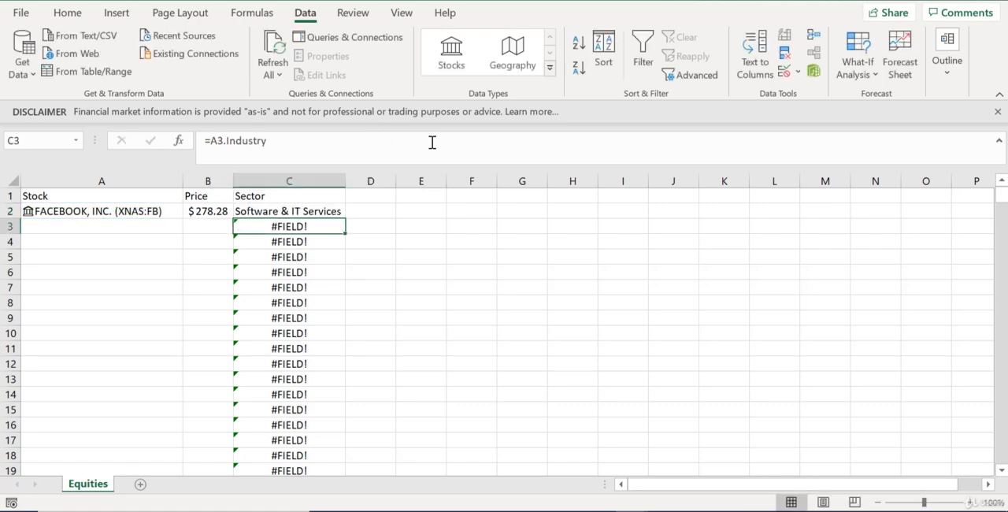
pyautogui.click(327, 208)
pyautogui.doubleClick(347, 221)
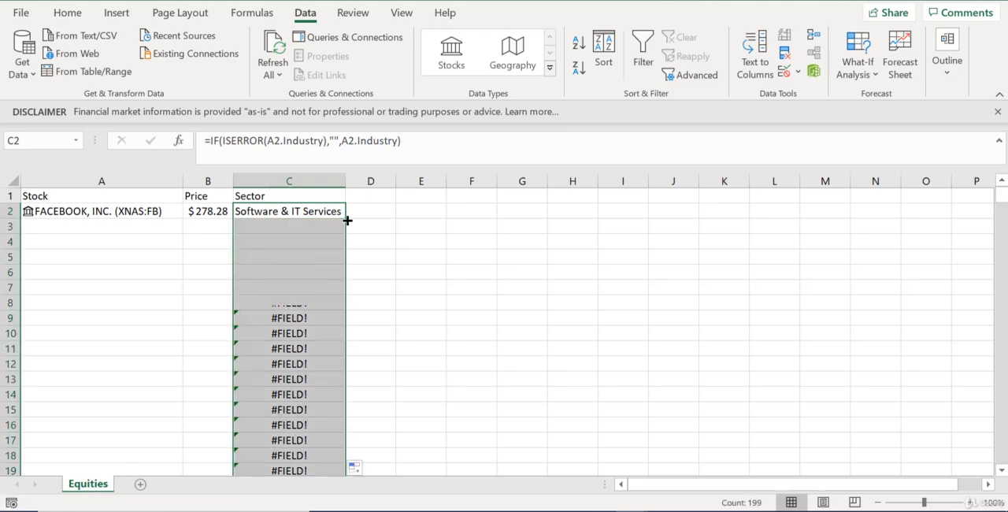
# Enter GOOG in A3, convert it to the Stocks data type and autofit the Price column
pyautogui.click(143, 226)
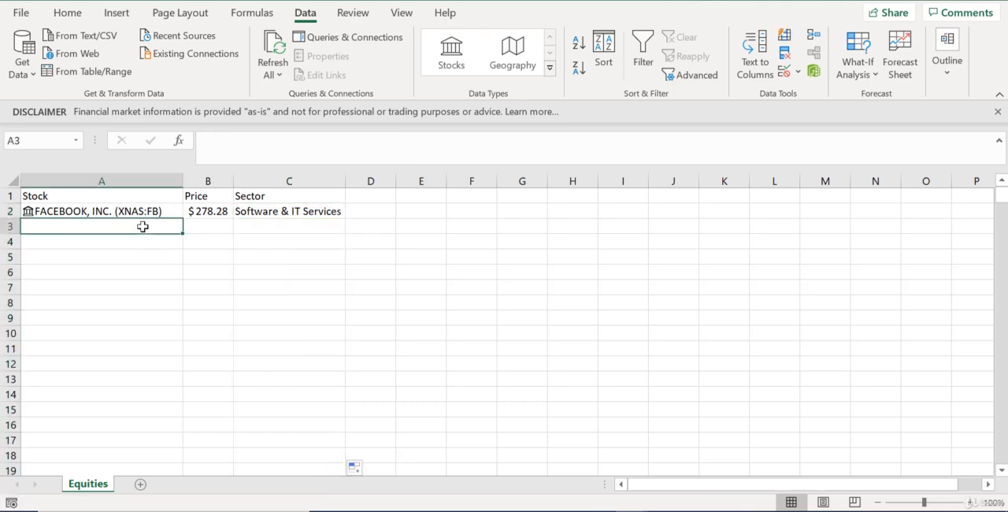
pyautogui.write('GOOG')
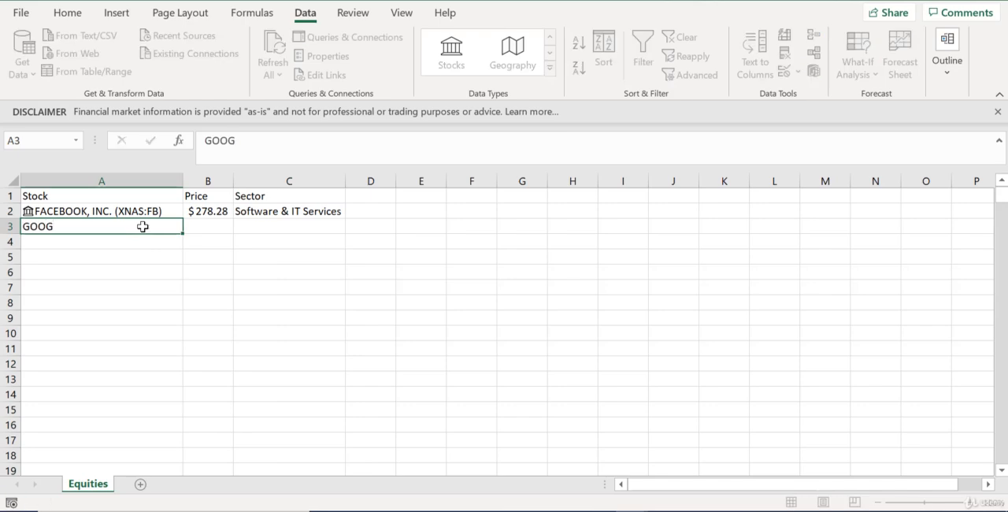
pyautogui.press('Return')
pyautogui.click(142, 226)
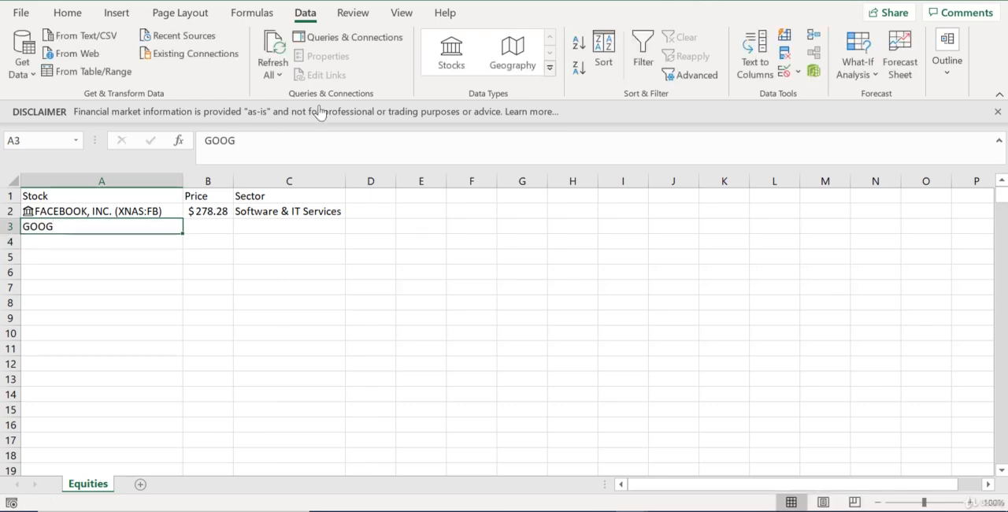
pyautogui.click(447, 54)
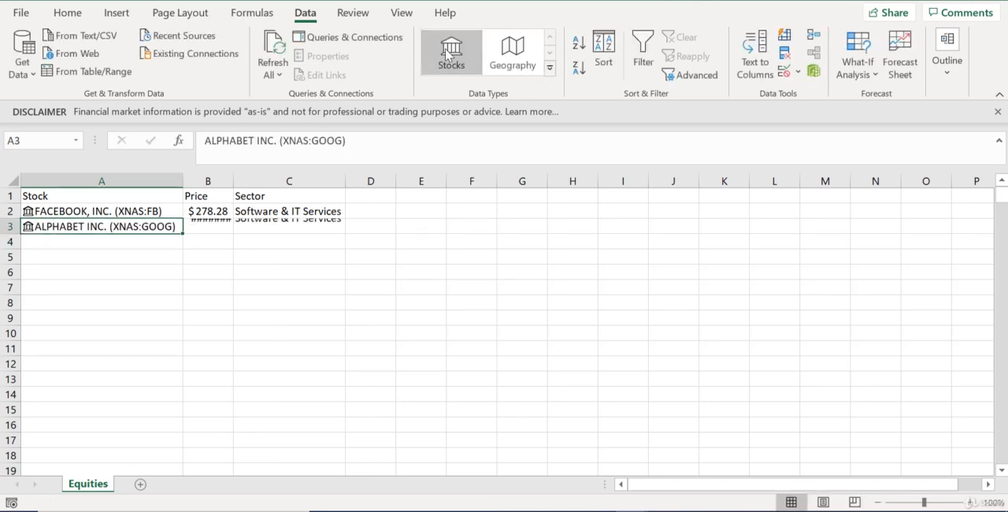
pyautogui.doubleClick(233, 180)
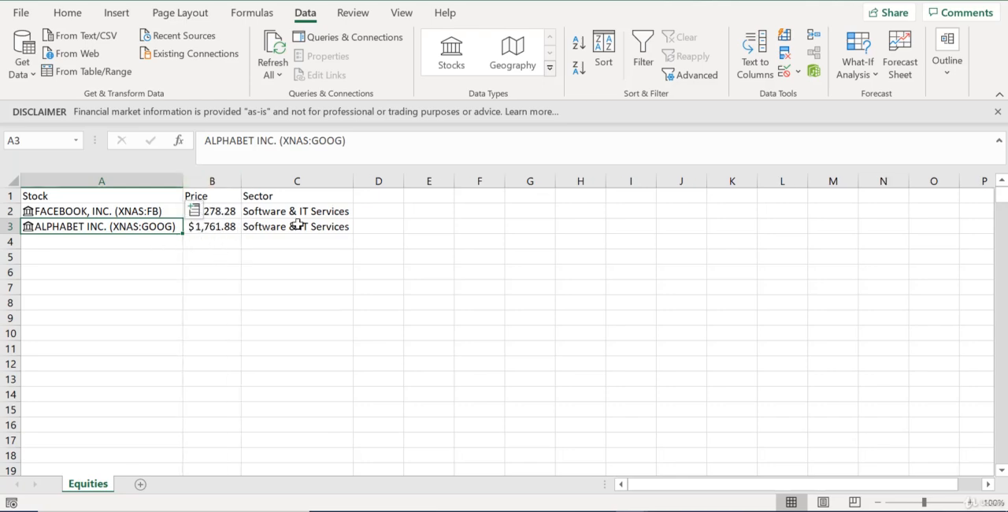
pyautogui.click(140, 249)
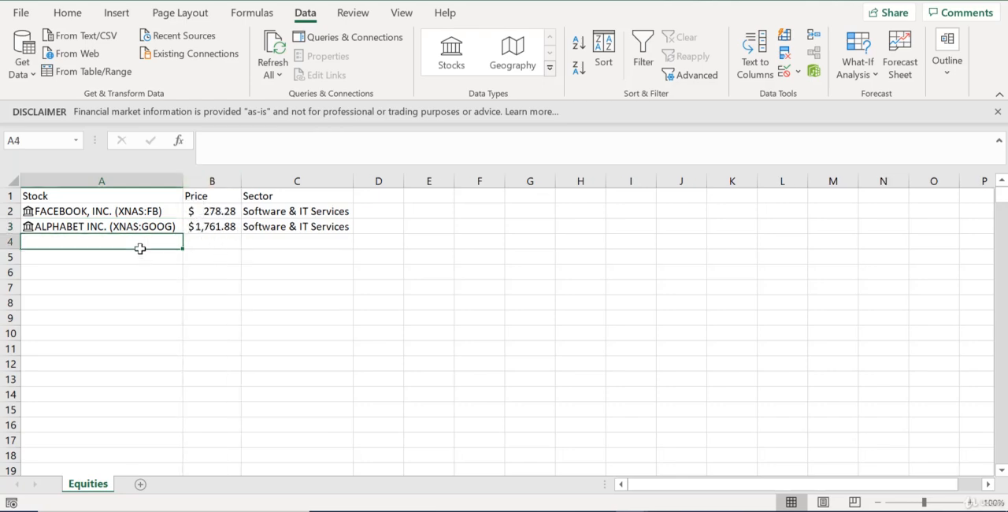
pyautogui.write('PIND')
pyautogui.press('Return')
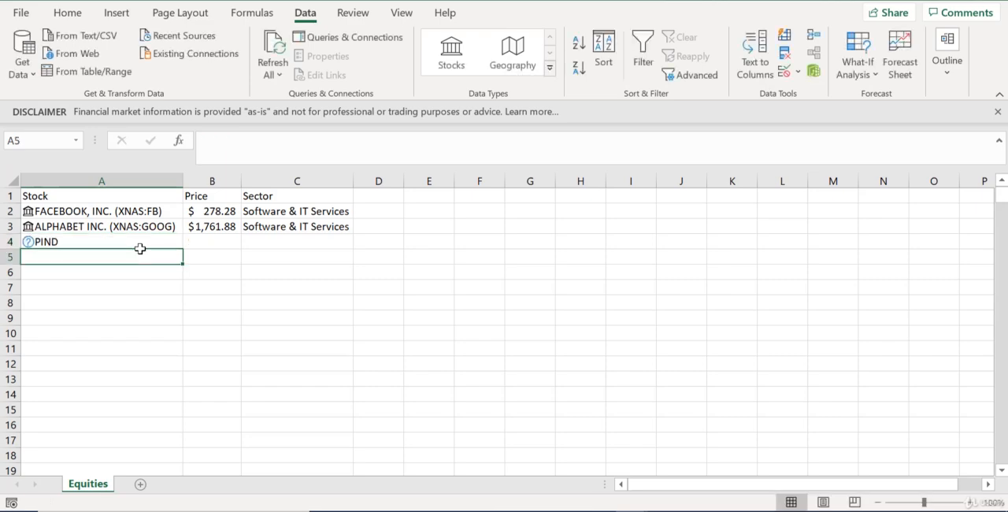
# Enter the stock tickers PINS, IBM, AMZN and BAC in cells A4 to A7 of the Stock column
pyautogui.click(148, 241)
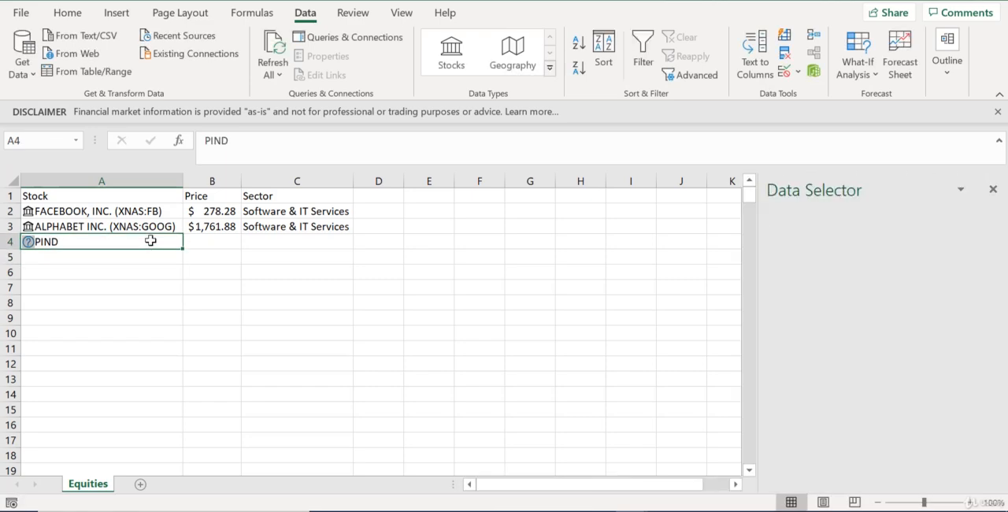
pyautogui.write('PINS')
pyautogui.press('Return')
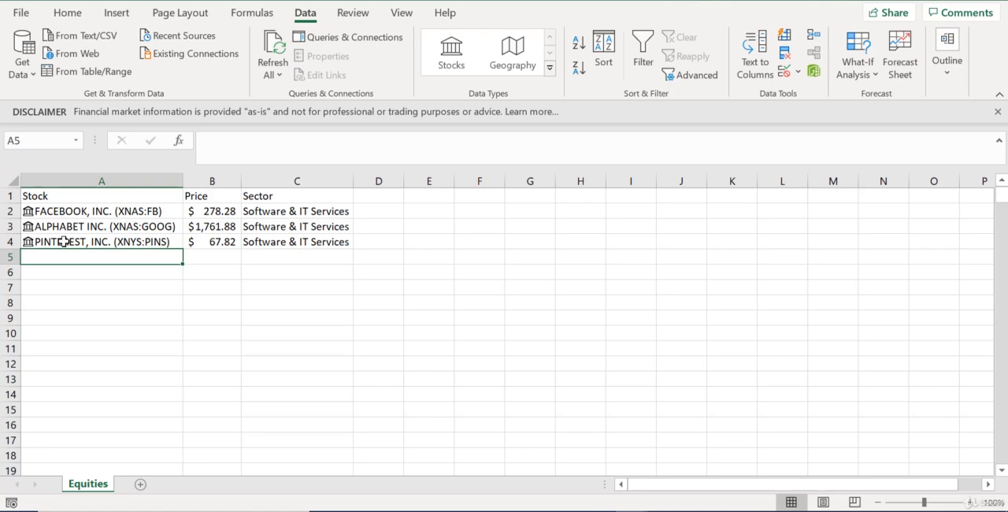
pyautogui.write('IBM')
pyautogui.press('Return')
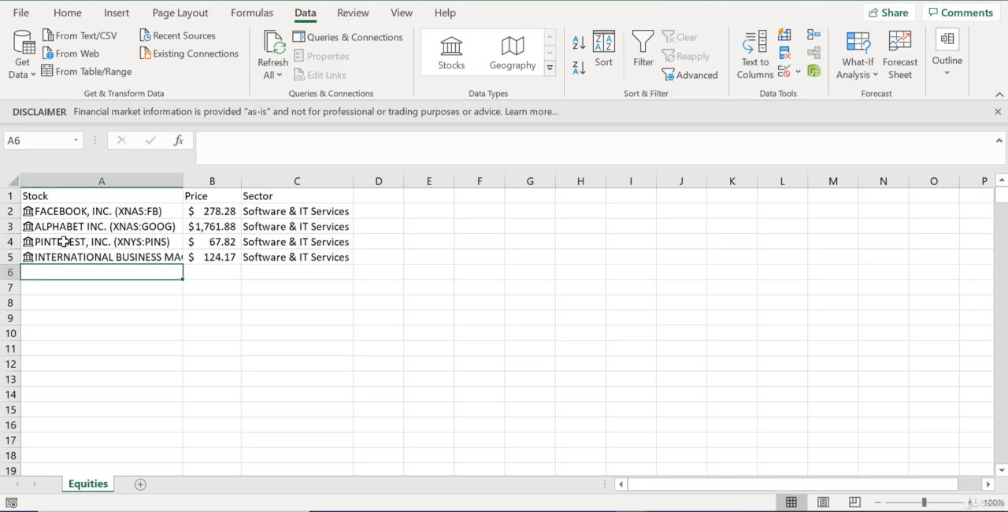
pyautogui.write('AMZN')
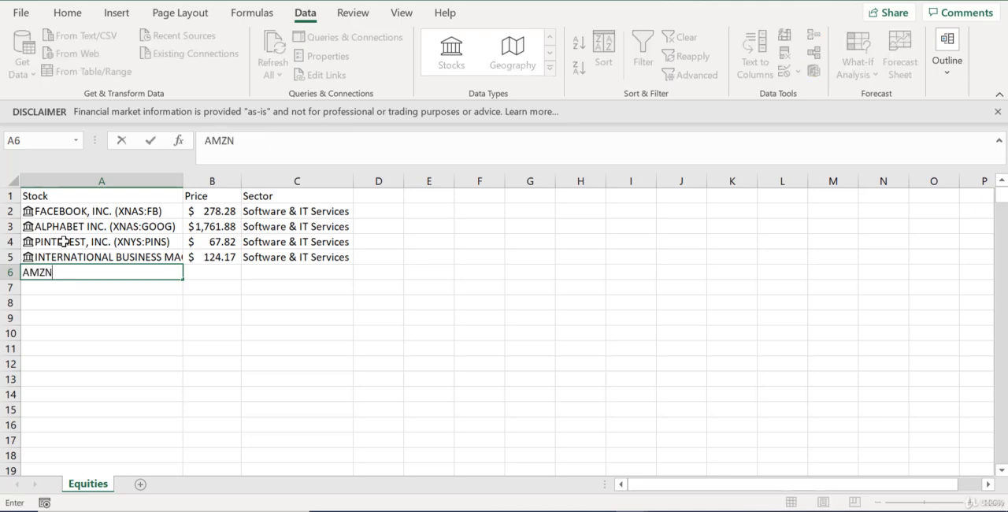
pyautogui.press('Return')
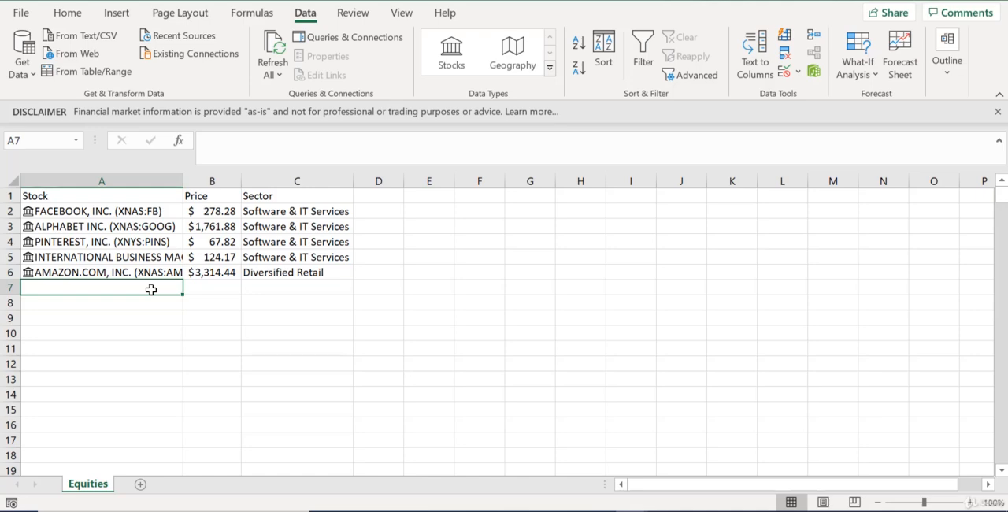
pyautogui.write('BAC')
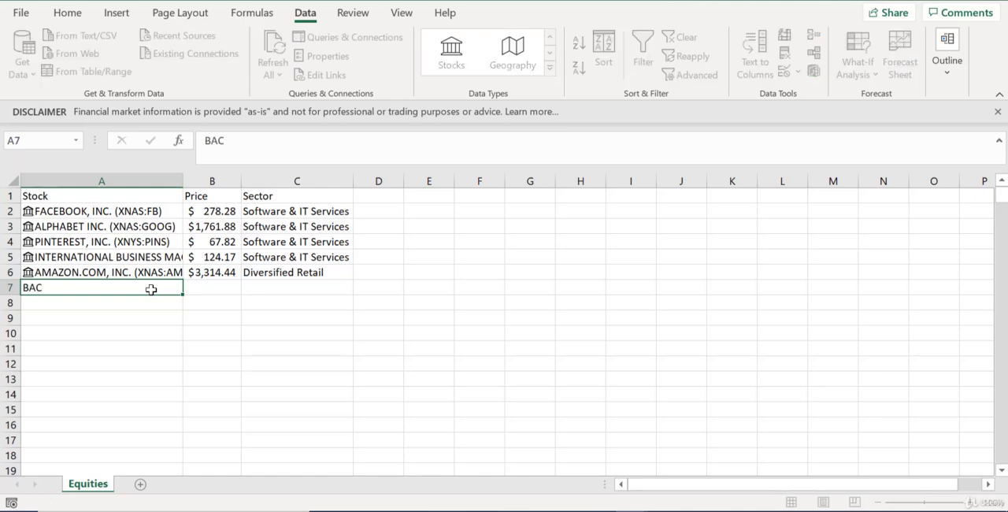
pyautogui.press('Return')
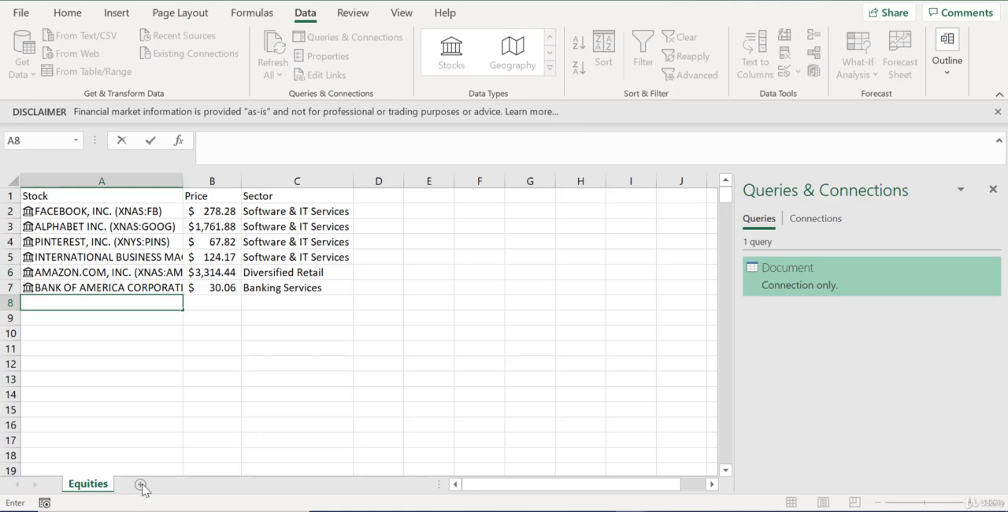
pyautogui.click(124, 397)
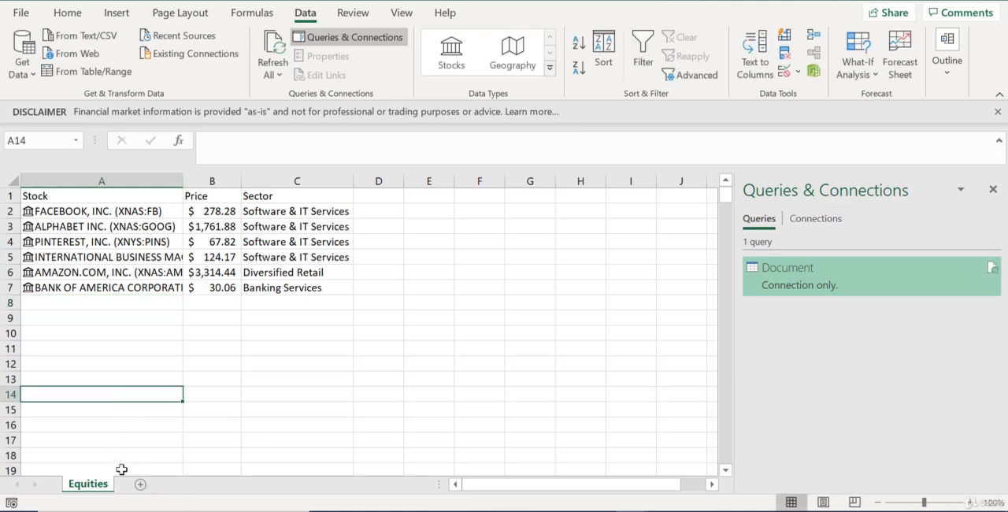
pyautogui.click(142, 484)
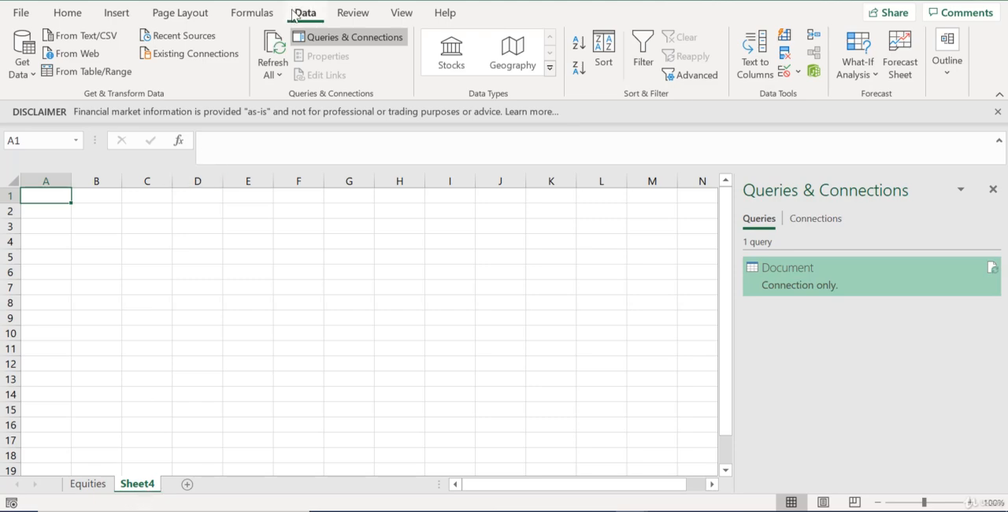
pyautogui.click(78, 55)
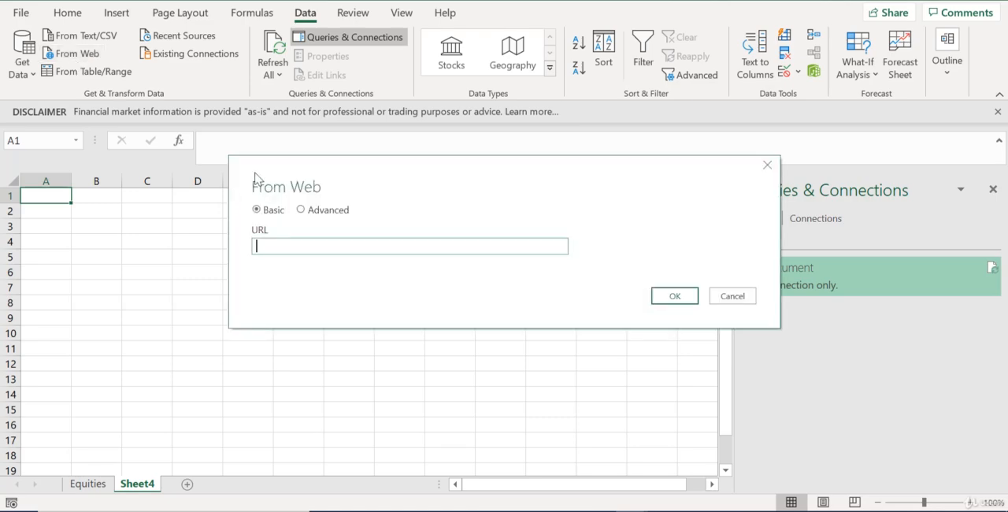
pyautogui.write('https://finance.yahoo.com/quote/MSFT/history/')
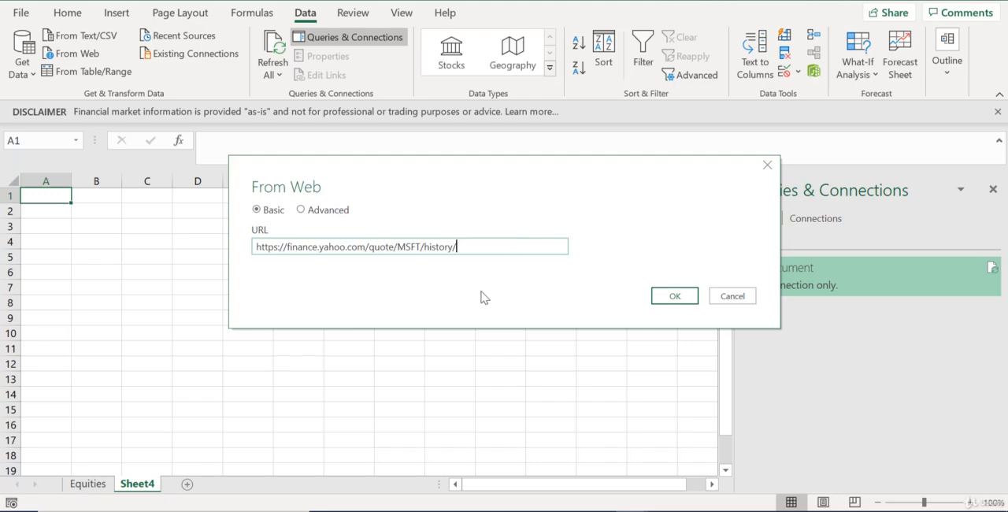
pyautogui.click(690, 302)
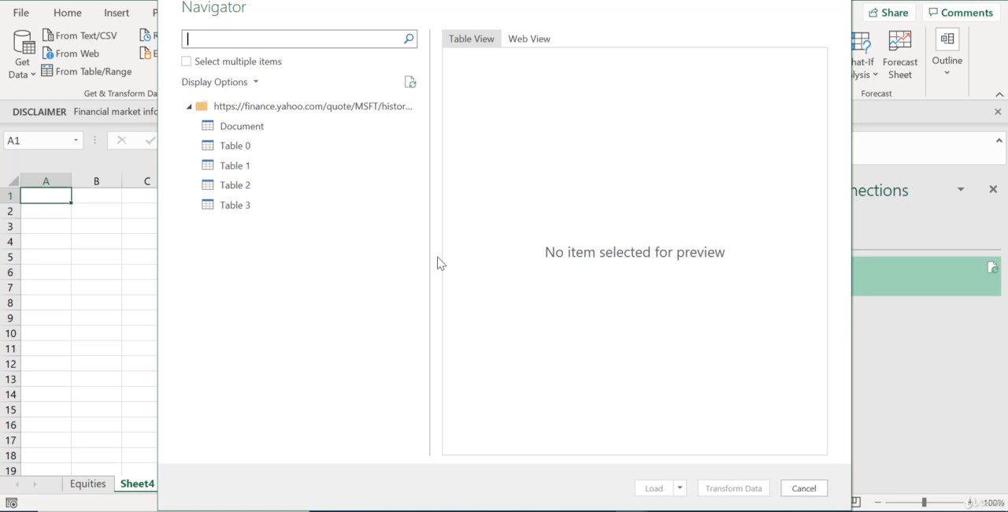
# Preview the Document, Table 0 and Table 1 items from the web page, and load Table 2 with the price history
pyautogui.click(236, 146)
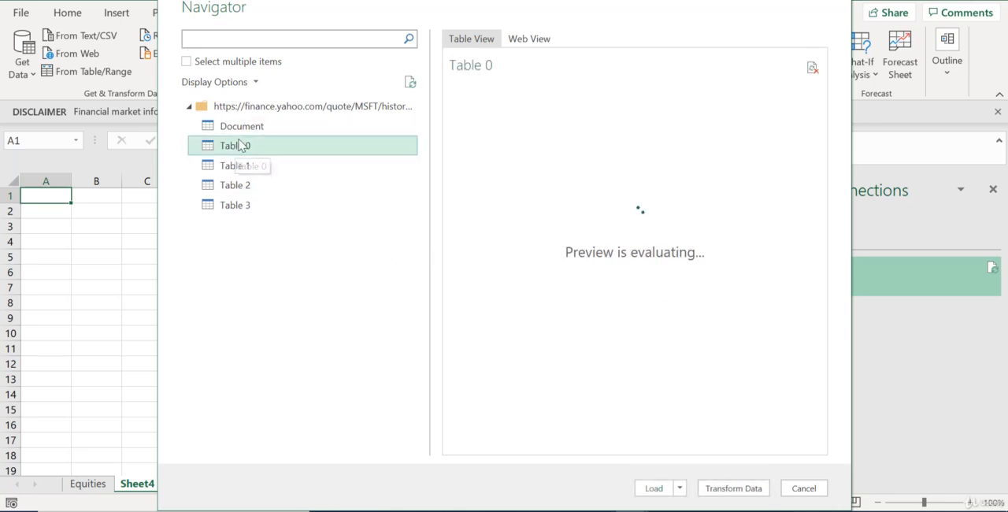
pyautogui.click(260, 128)
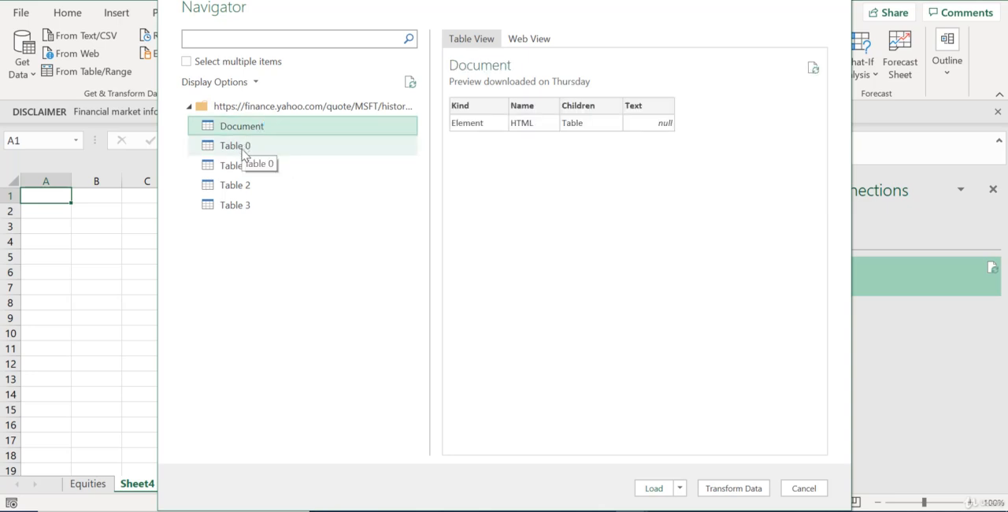
pyautogui.click(244, 154)
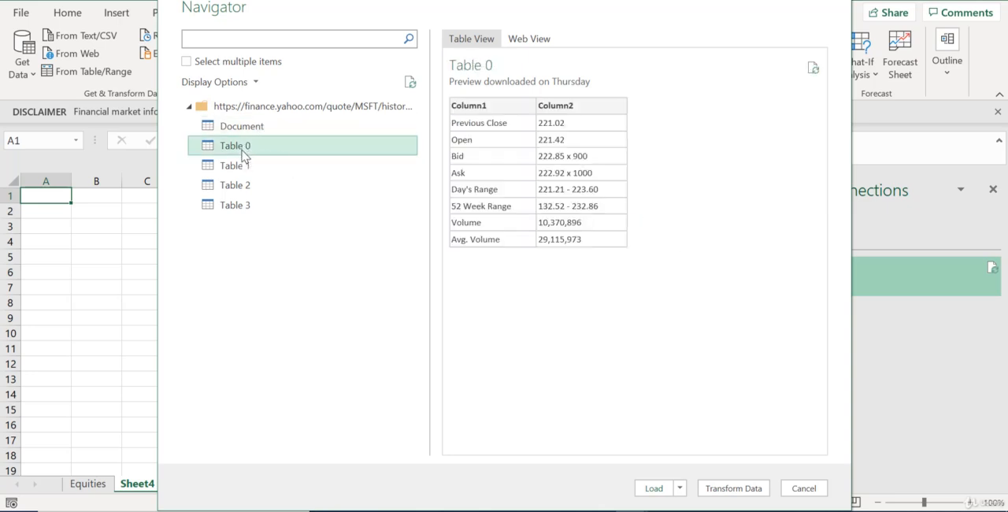
pyautogui.click(239, 167)
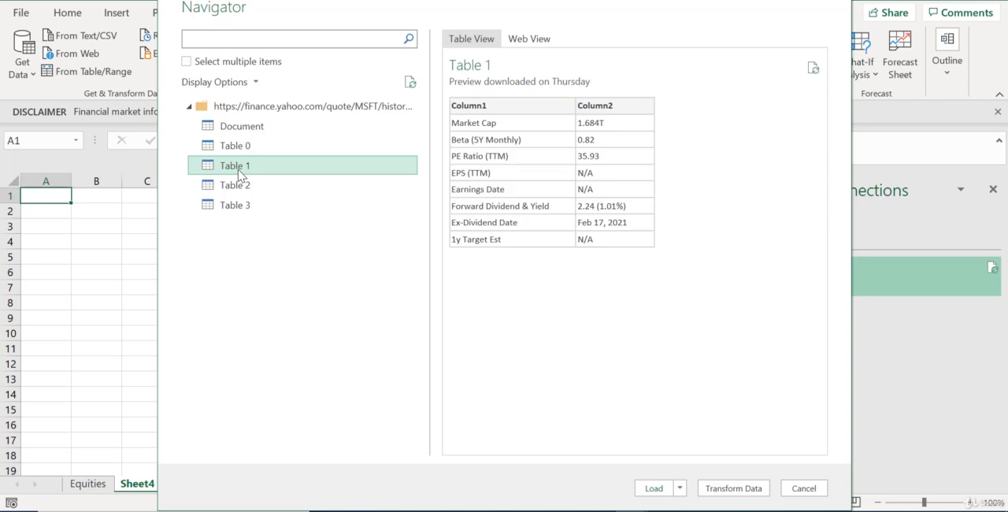
pyautogui.click(247, 153)
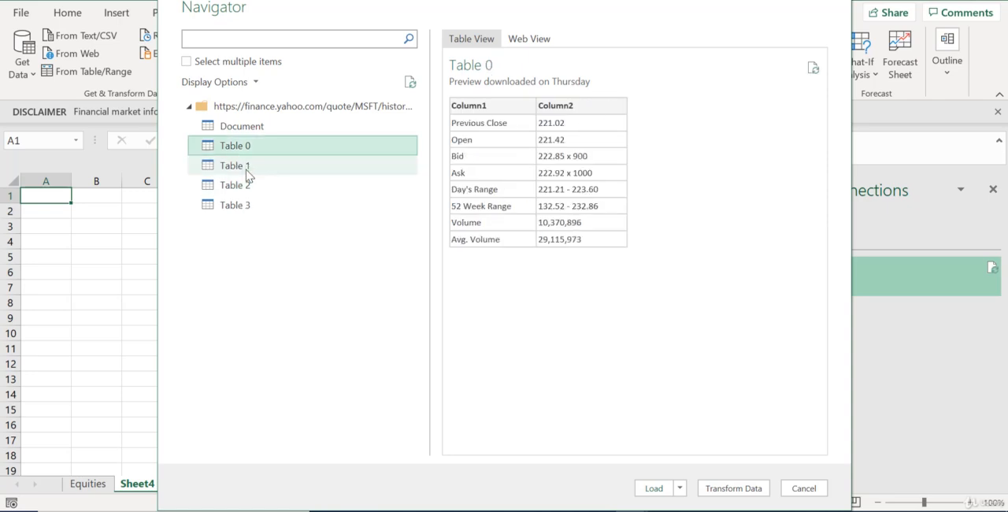
pyautogui.click(248, 163)
pyautogui.click(247, 189)
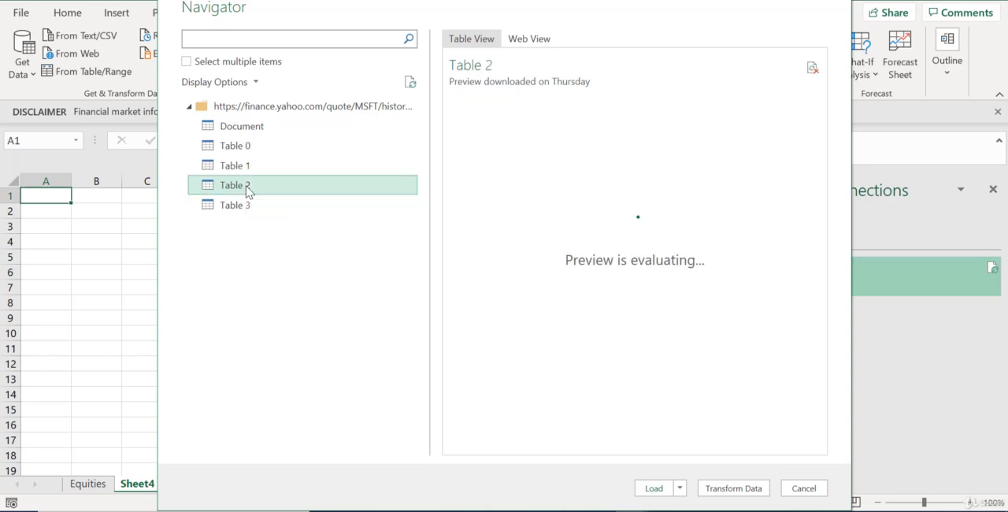
pyautogui.click(653, 489)
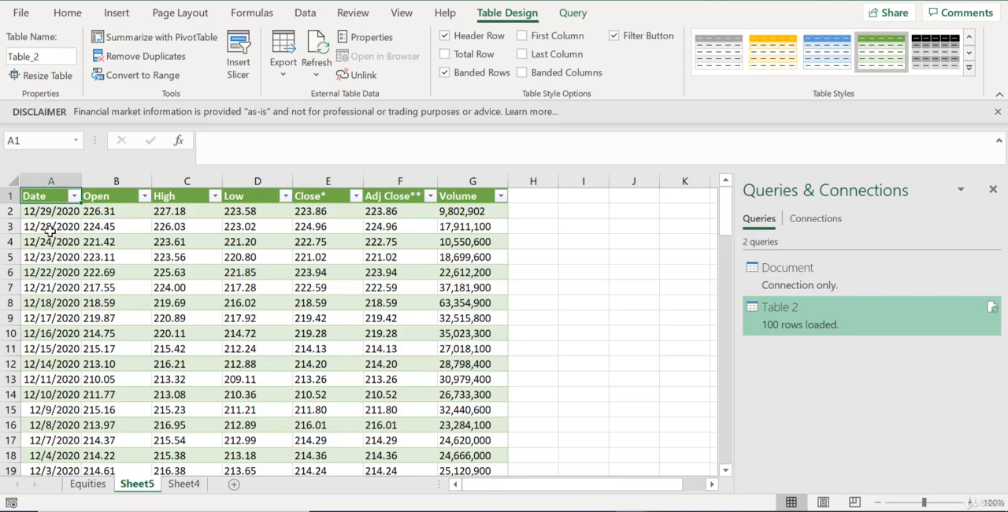
# Examine the imported price history table from its first date down to its last row
pyautogui.click(50, 230)
pyautogui.click(53, 209)
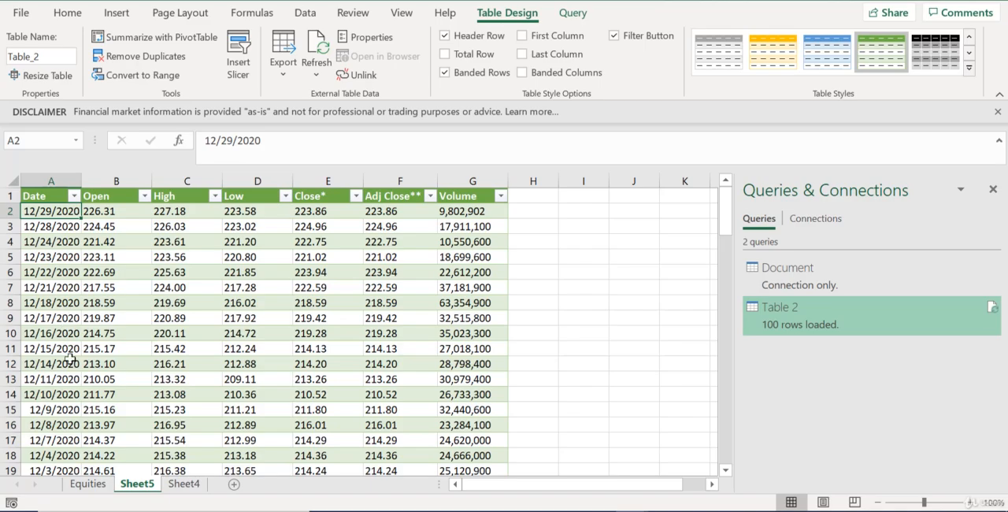
pyautogui.scroll(-20, 70, 358)
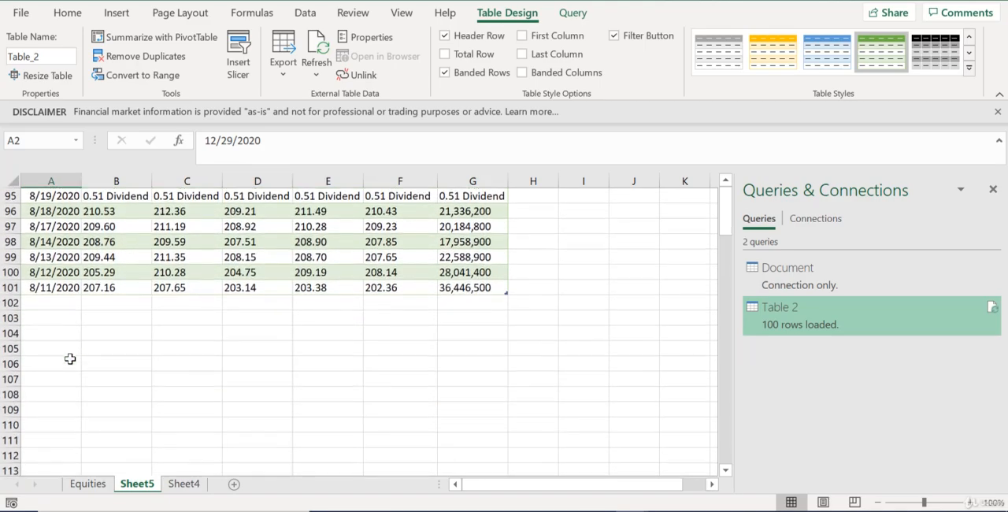
pyautogui.scroll(14, 61, 316)
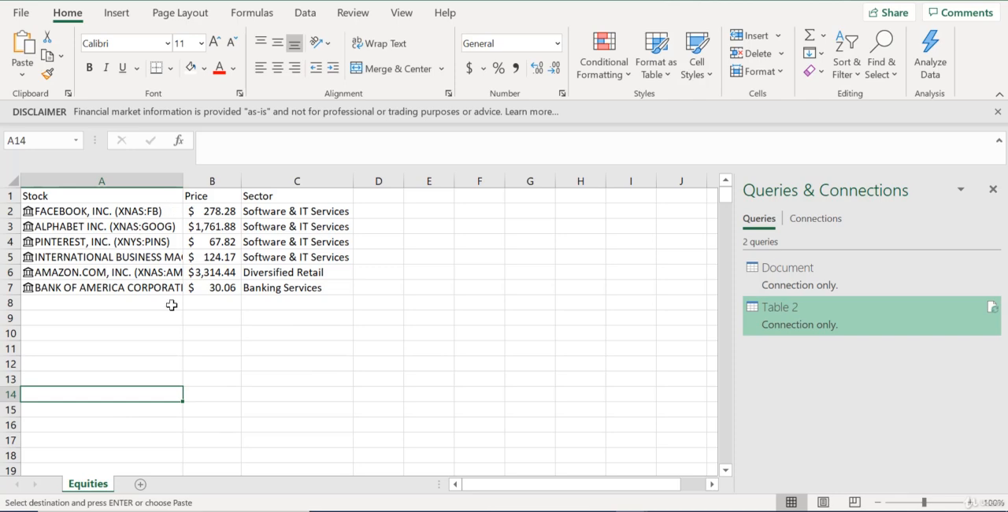
# Add a new worksheet after Equities and rename it Tradesheet
pyautogui.click(142, 484)
pyautogui.rightClick(145, 490)
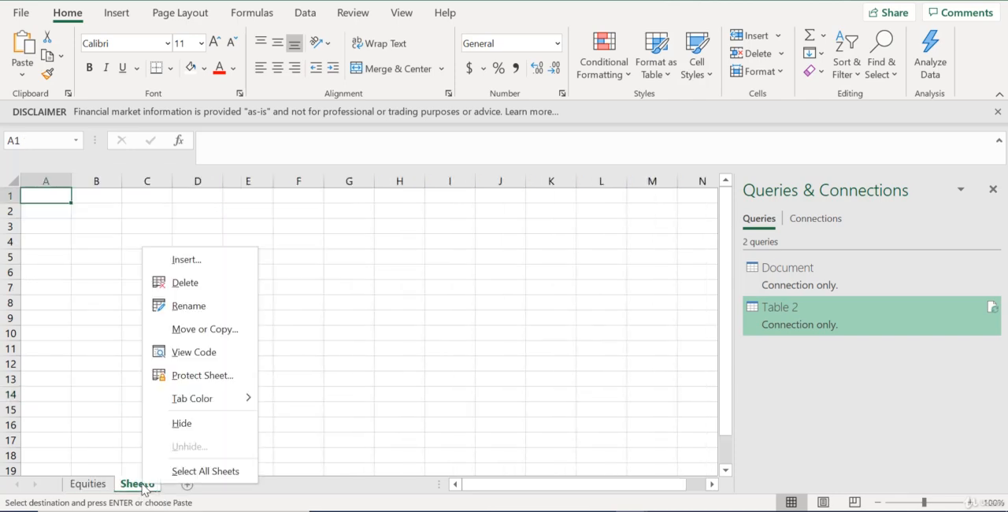
pyautogui.click(190, 306)
pyautogui.write('Trad')
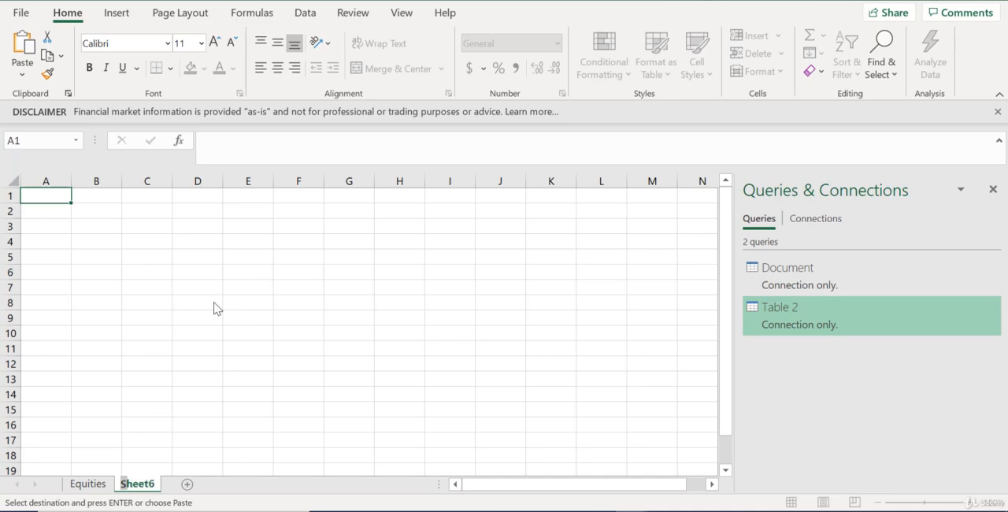
pyautogui.write('esheet')
pyautogui.press('Return')
# Paste the copied trade header row, from Category to %Growth, into Tradesheet starting at cell A3
pyautogui.click(53, 224)
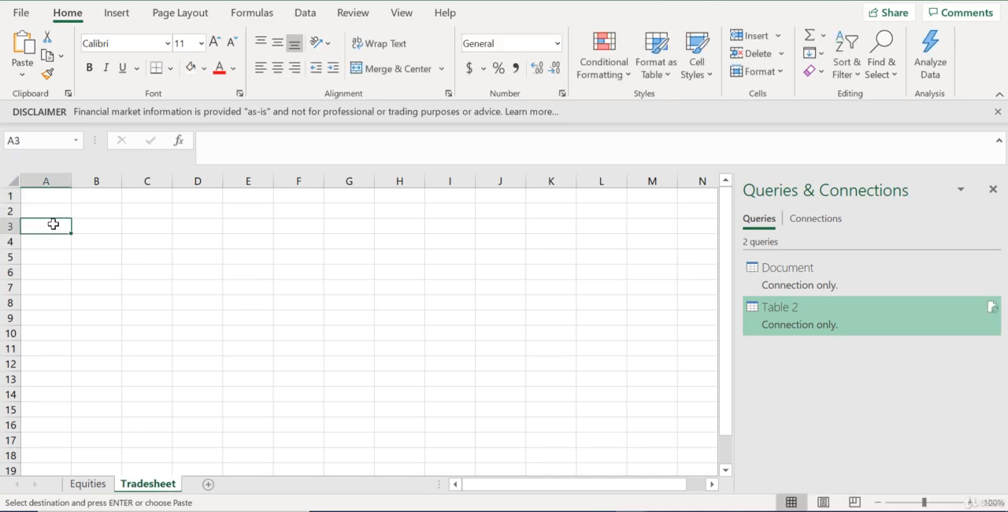
pyautogui.write('Category\tBuy/Sell\tStock Ticker\t# of shares\tEntry Price\tInvestment\tCurrent Price\tStop Price\tDollar Risk\tProfit\tStatus\tTest Price\t%Growth')
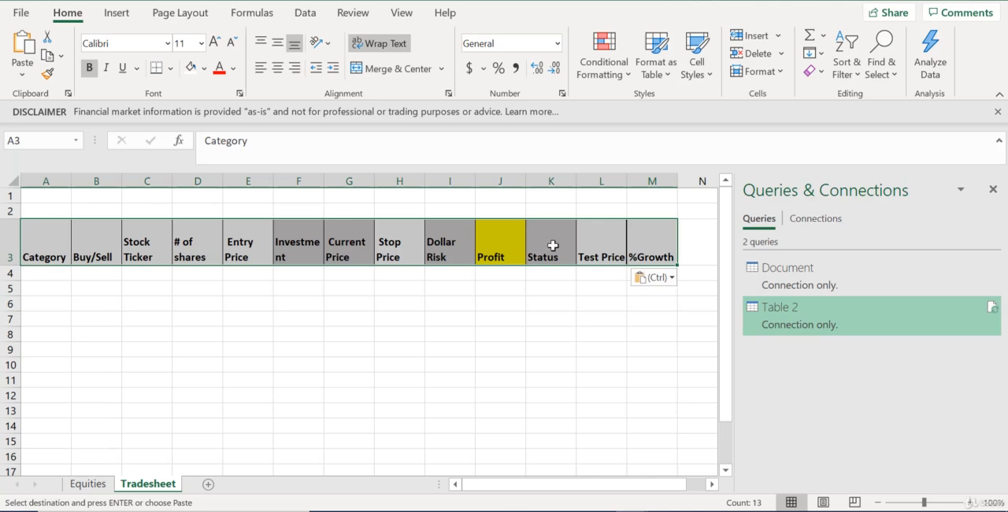
pyautogui.click(244, 335)
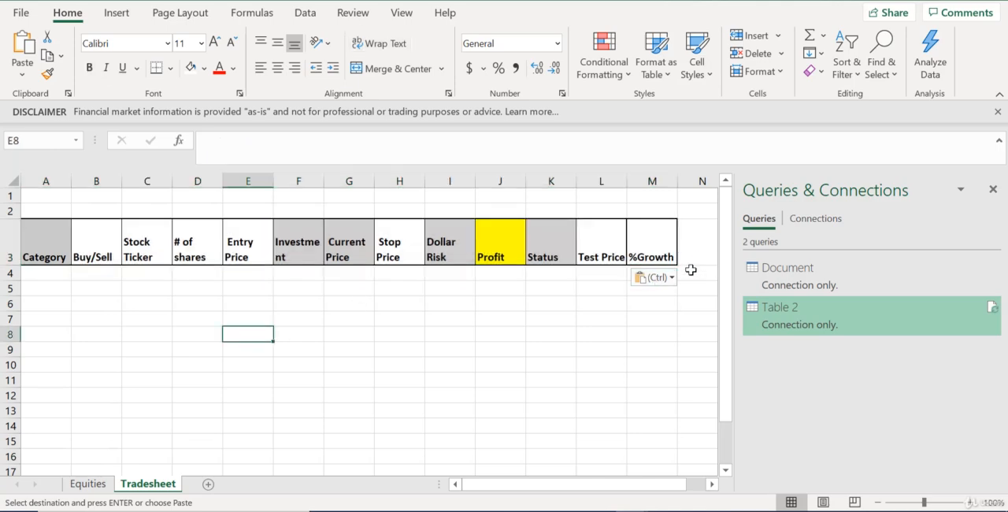
pyautogui.click(581, 336)
pyautogui.click(505, 300)
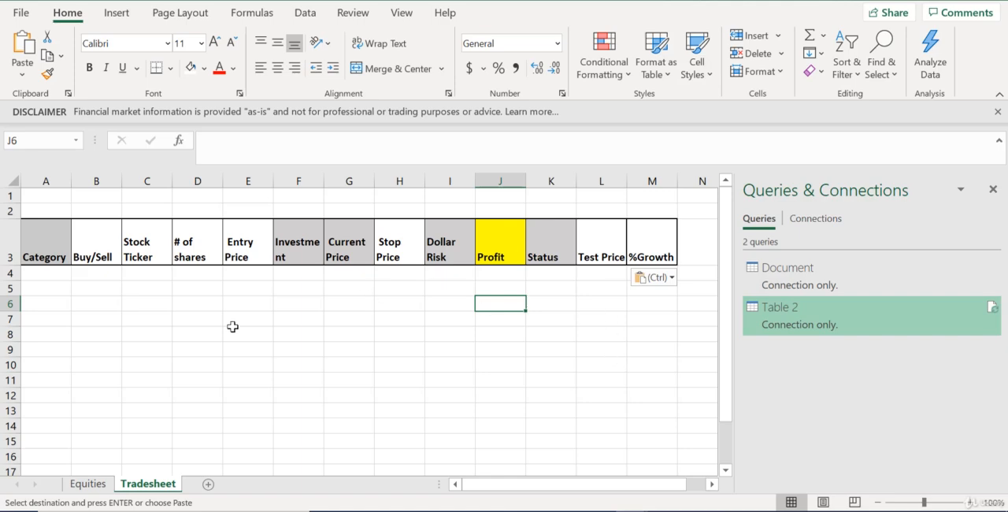
# Apply list data validation with the source "buy, sell" to cell B4 under Buy/Sell
pyautogui.click(79, 274)
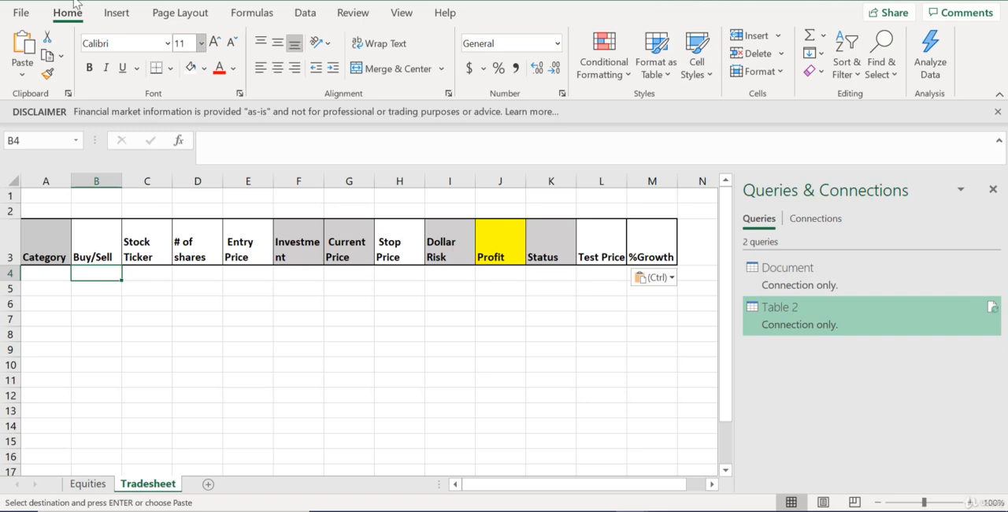
pyautogui.click(308, 15)
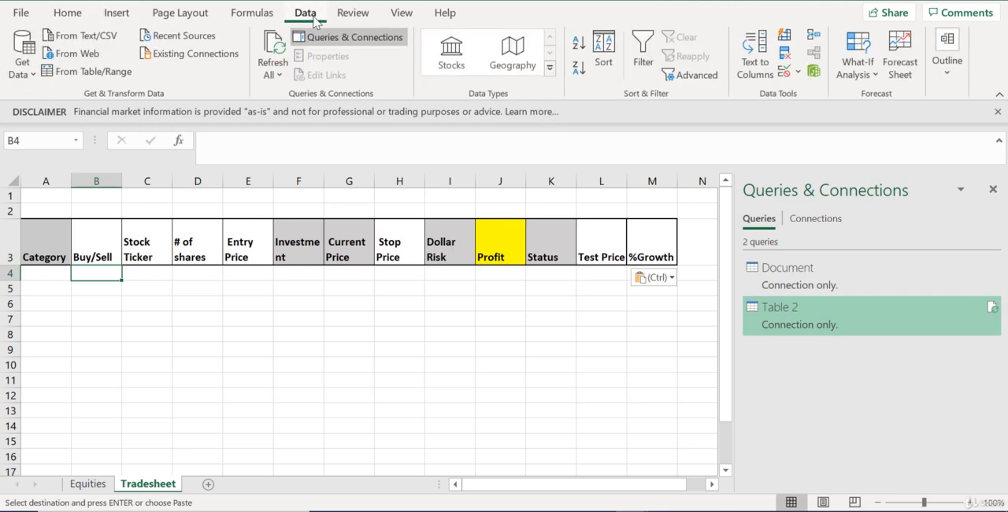
pyautogui.click(784, 74)
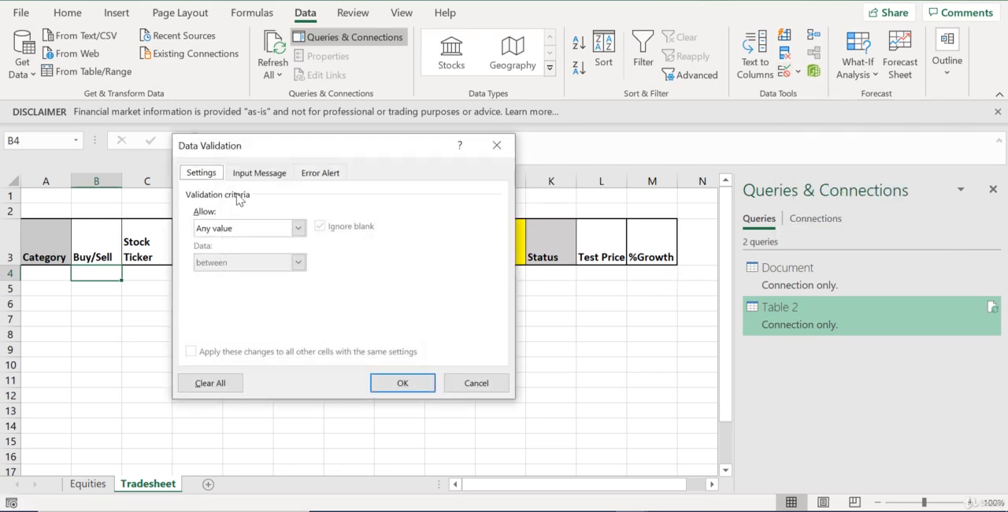
pyautogui.click(298, 228)
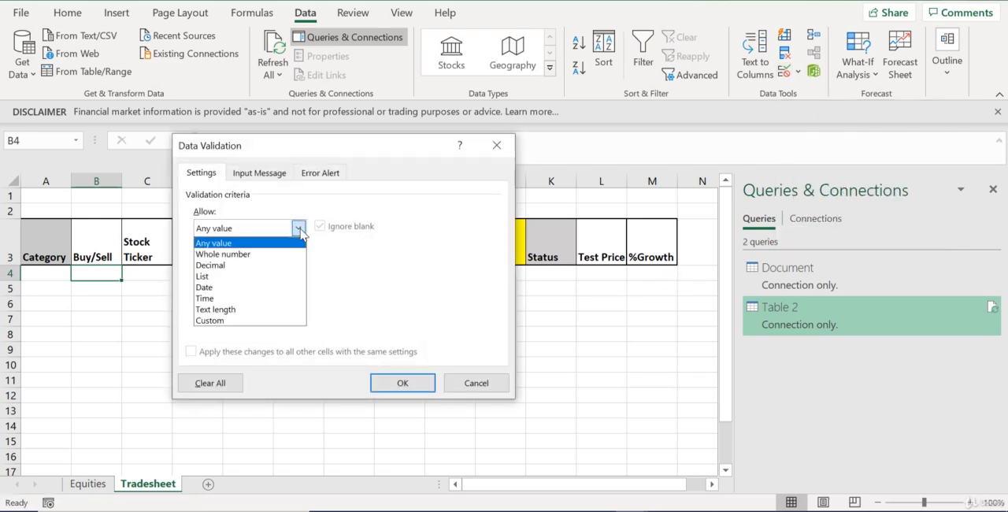
pyautogui.click(240, 277)
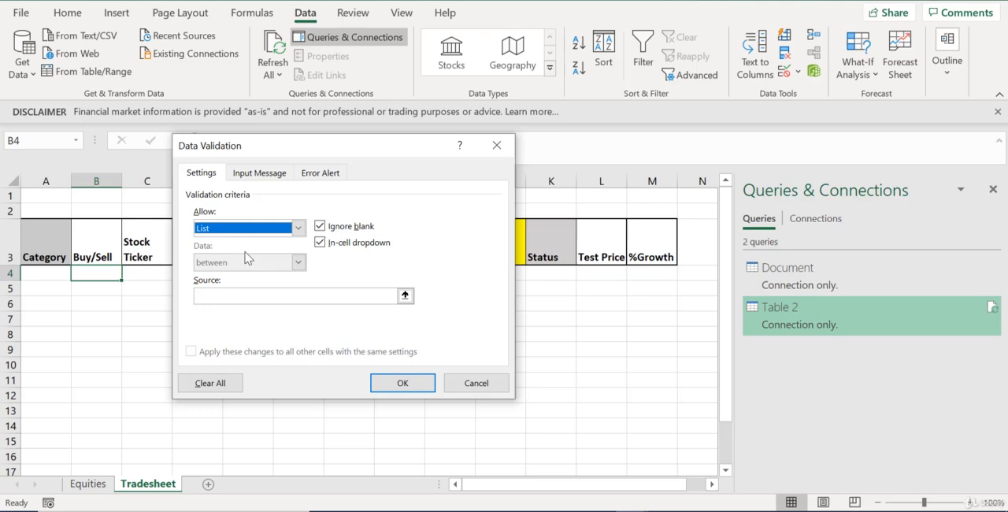
pyautogui.click(258, 297)
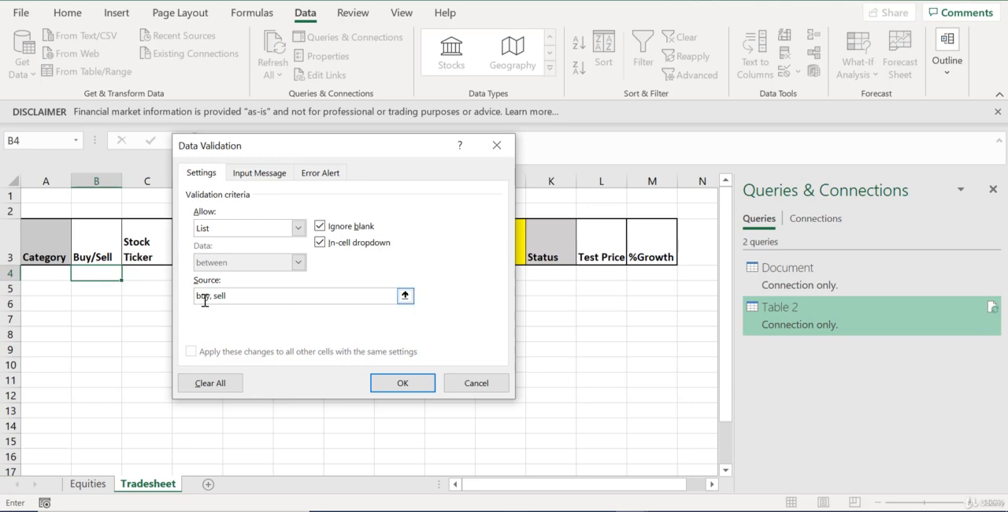
pyautogui.click(398, 383)
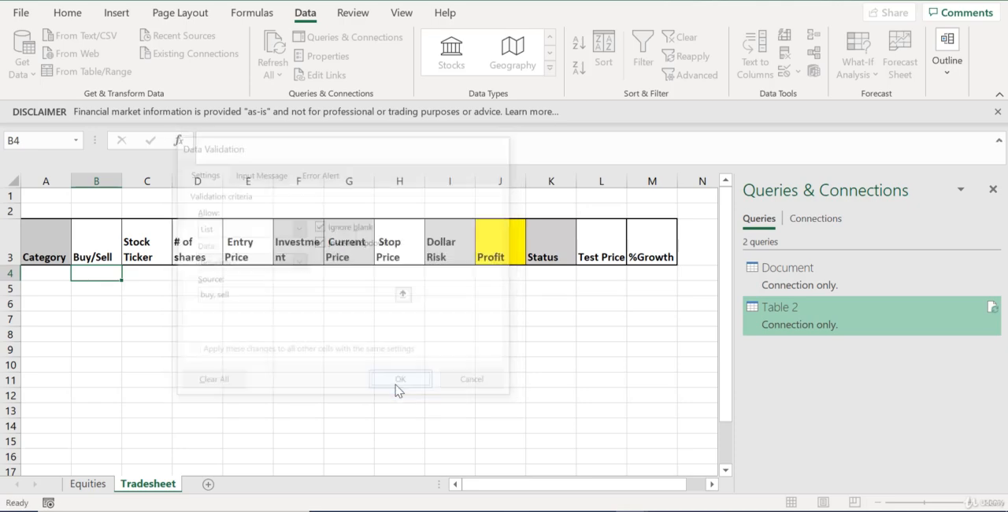
# Check the choices offered by the dropdown list in cell B4
pyautogui.click(166, 345)
pyautogui.click(99, 270)
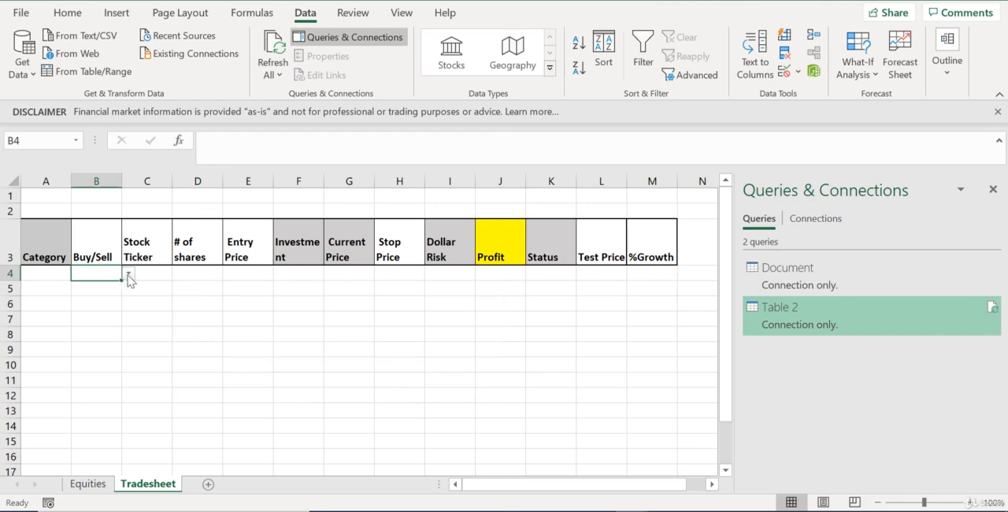
pyautogui.click(127, 274)
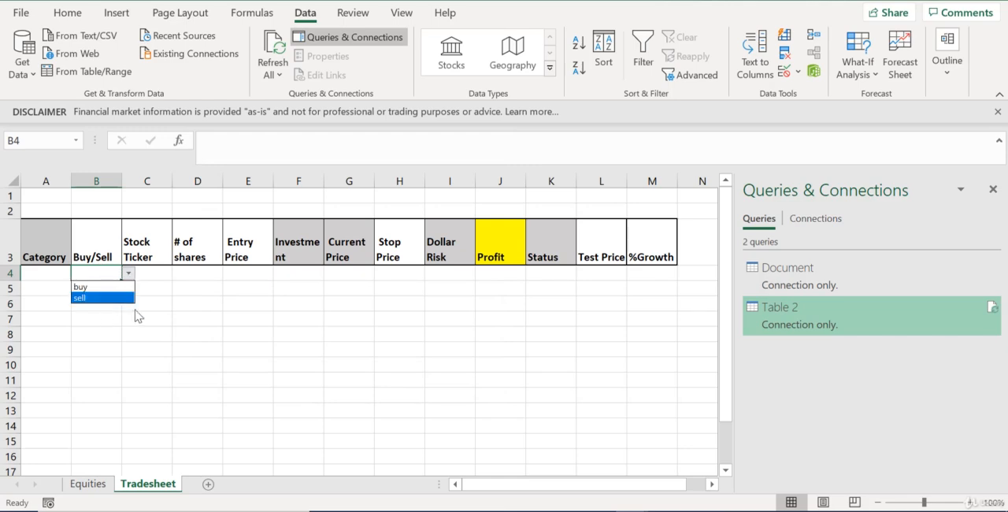
# Fill the B4 validation down the Buy/Sell column and check that the cells below have the dropdown
pyautogui.keyDown('ctrl'); pyautogui.scroll(-1, 196, 315); pyautogui.keyUp('ctrl')
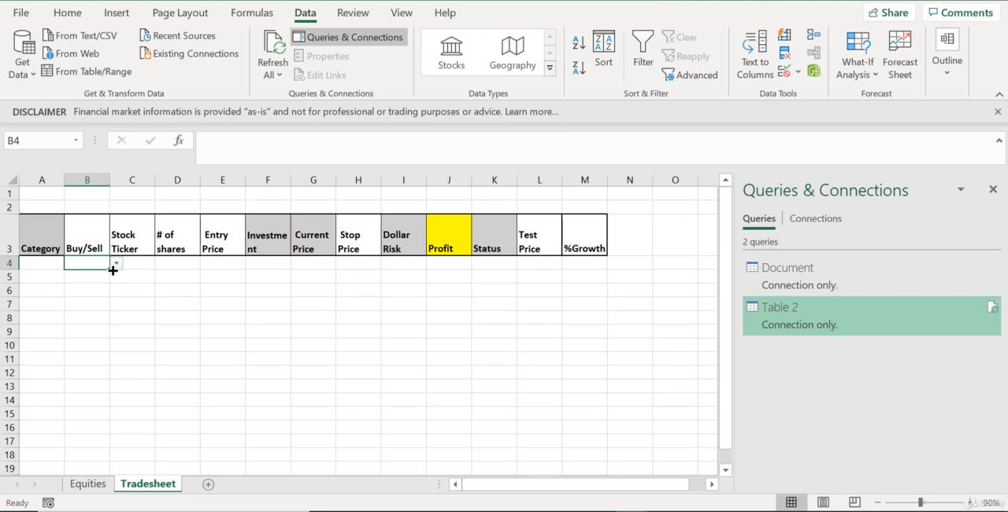
pyautogui.moveTo(112, 271); pyautogui.dragTo(128, 472)
pyautogui.scroll(2, 169, 336)
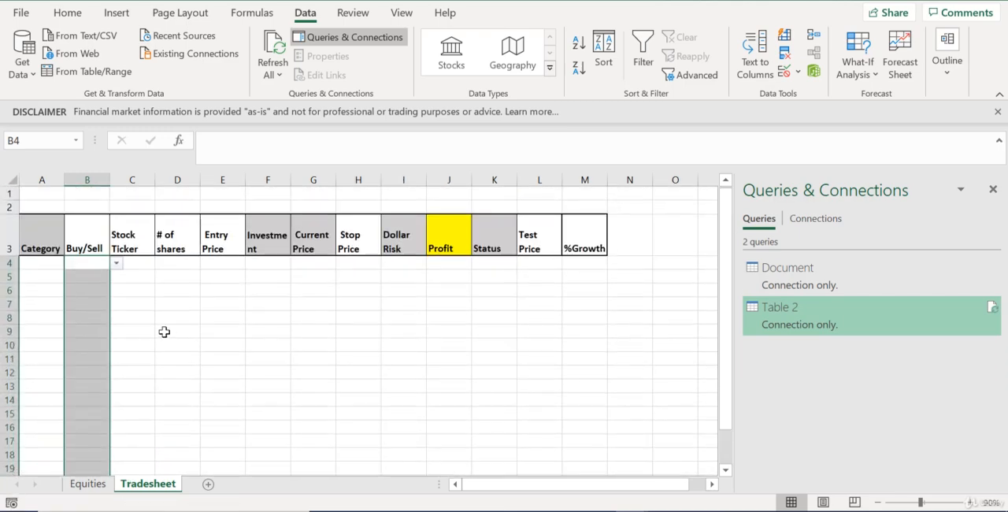
pyautogui.click(165, 331)
pyautogui.click(83, 293)
pyautogui.click(79, 321)
pyautogui.click(88, 359)
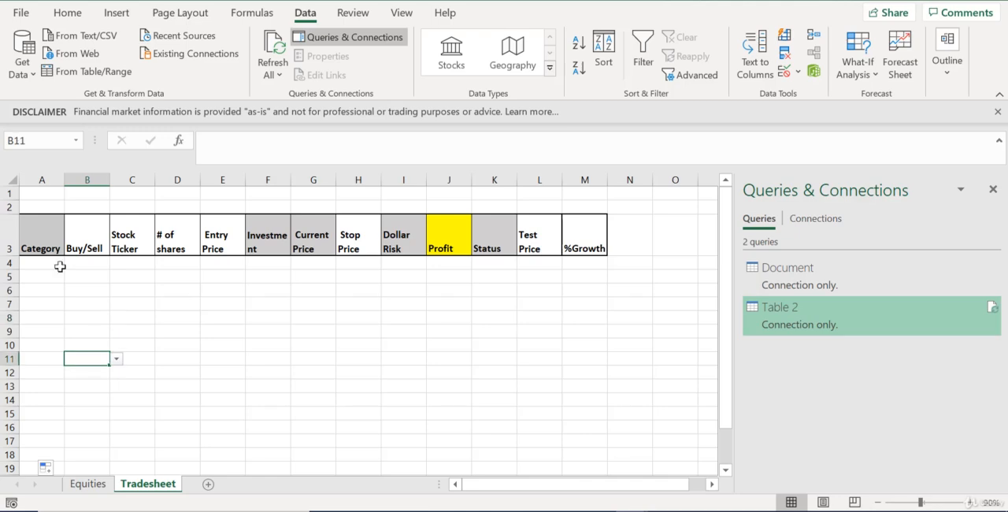
# Apply list data validation to cell C4 under Stock Ticker, using =Equities!$A$2:$A$15 as the source
pyautogui.click(146, 263)
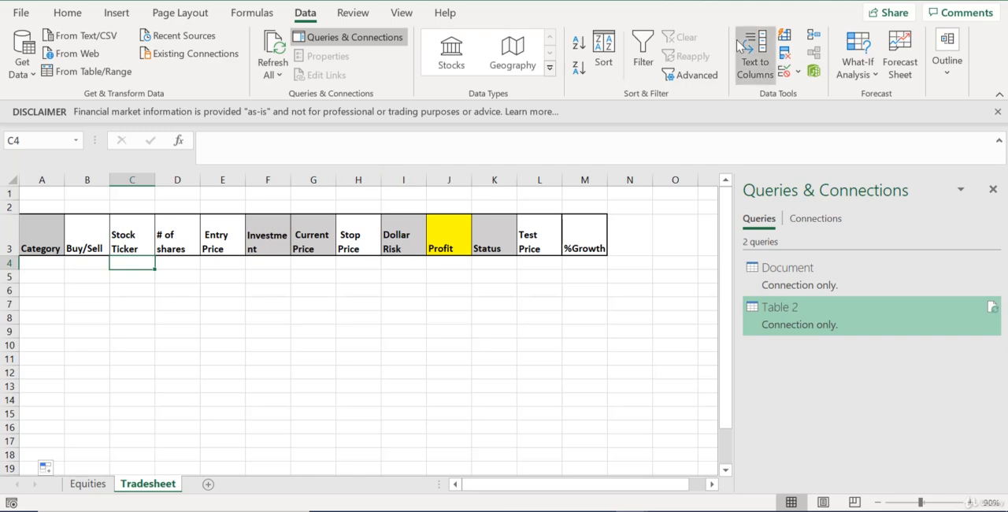
pyautogui.click(785, 72)
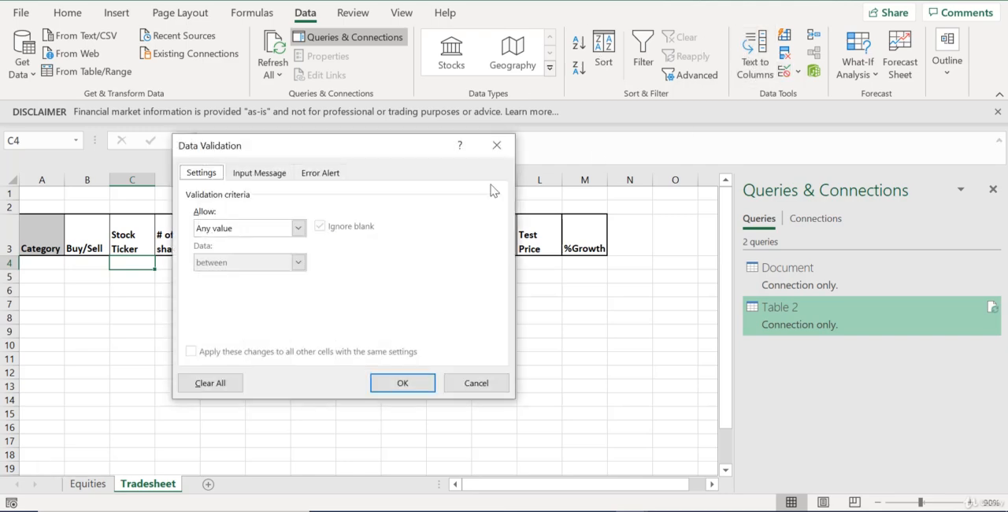
pyautogui.click(297, 228)
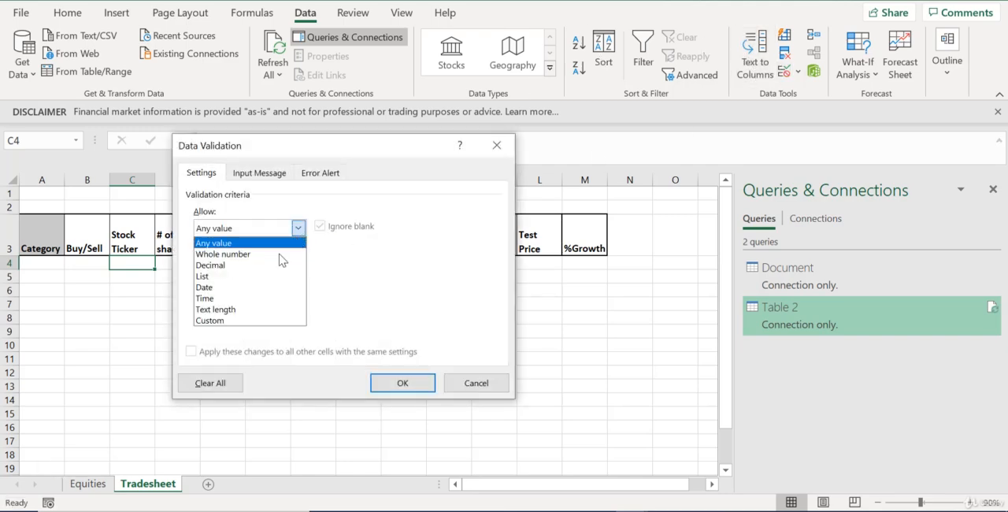
pyautogui.click(234, 277)
pyautogui.click(406, 296)
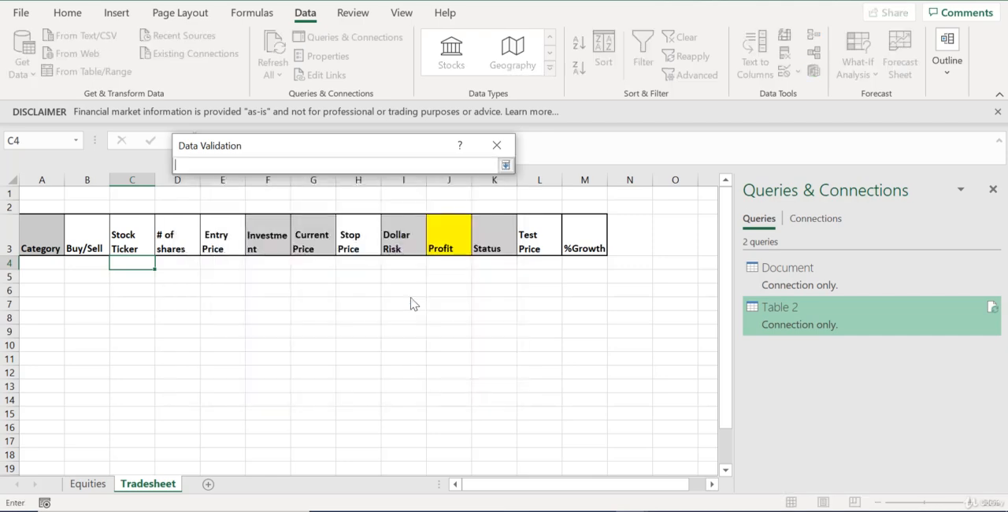
pyautogui.click(88, 484)
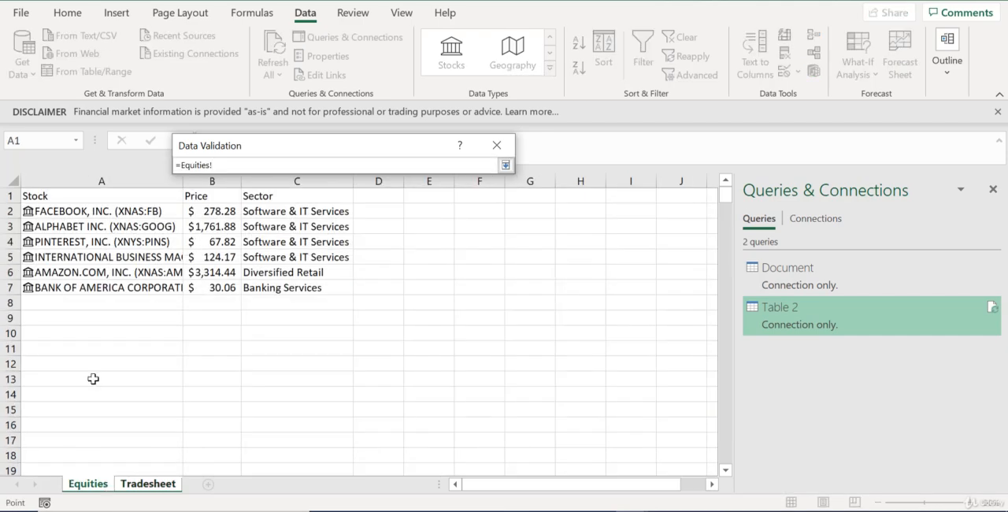
pyautogui.click(123, 178)
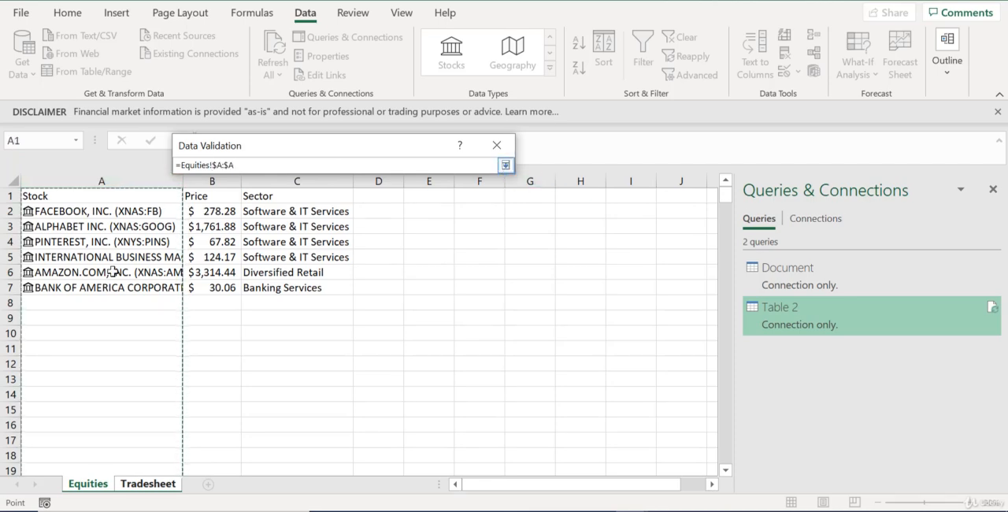
pyautogui.click(111, 210)
pyautogui.moveTo(112, 210); pyautogui.dragTo(136, 406)
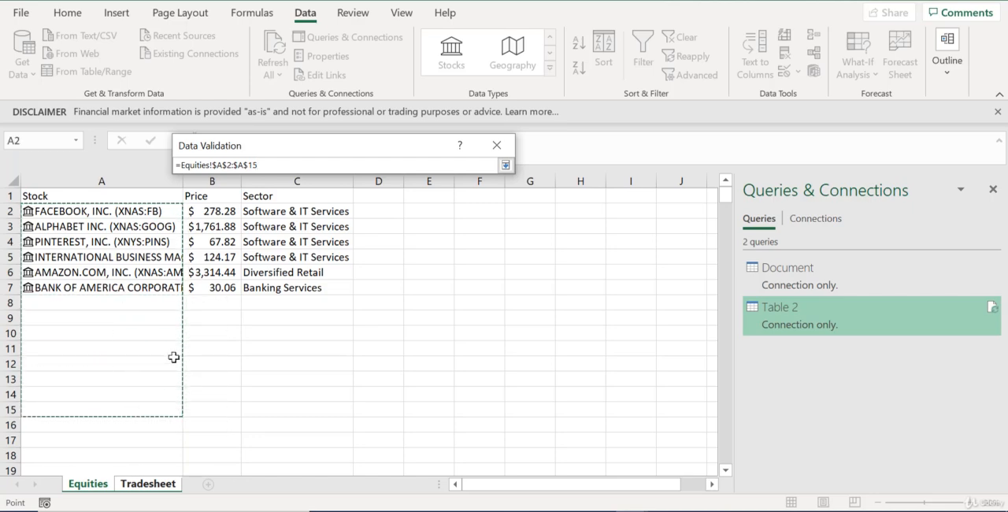
pyautogui.click(506, 165)
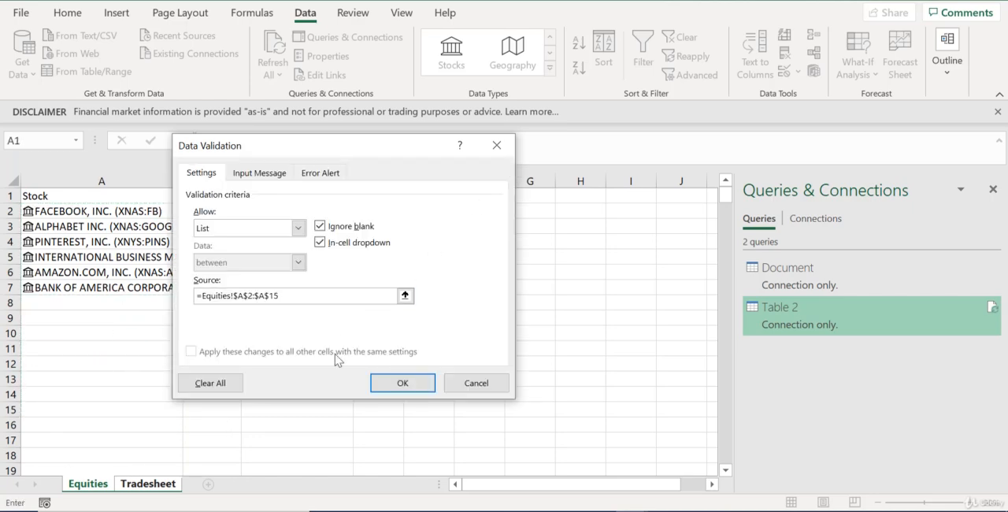
pyautogui.click(401, 382)
# Check the stock choices in C4's dropdown and fill its validation down the Stock Ticker column
pyautogui.click(138, 297)
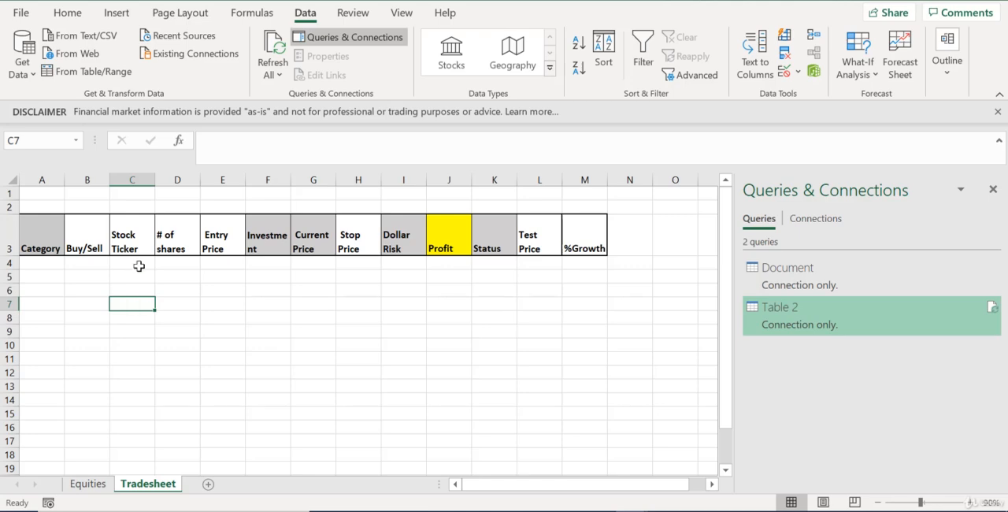
pyautogui.click(139, 263)
pyautogui.click(161, 263)
pyautogui.moveTo(164, 315); pyautogui.dragTo(175, 296)
pyautogui.click(143, 266)
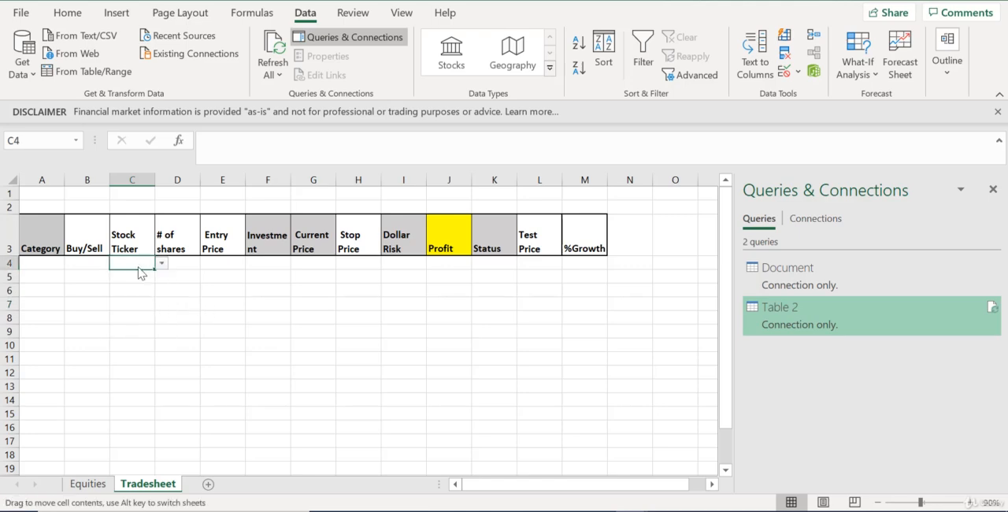
pyautogui.moveTo(156, 273); pyautogui.dragTo(140, 471)
pyautogui.scroll(2, 238, 290)
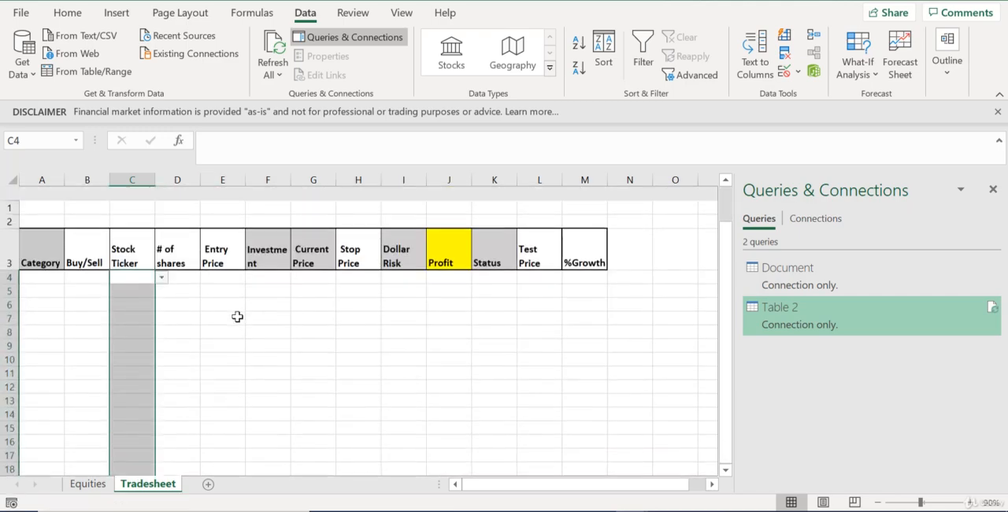
pyautogui.click(133, 332)
pyautogui.click(178, 305)
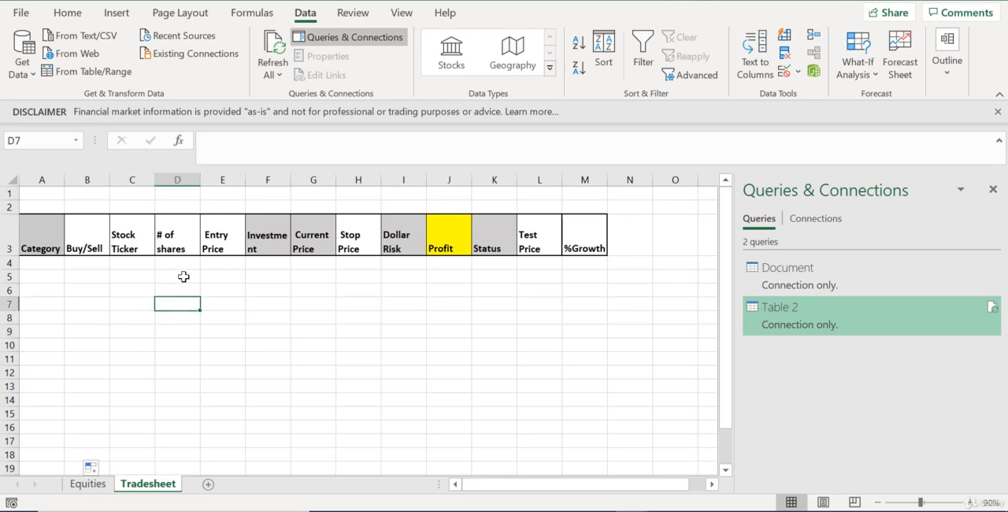
pyautogui.click(184, 276)
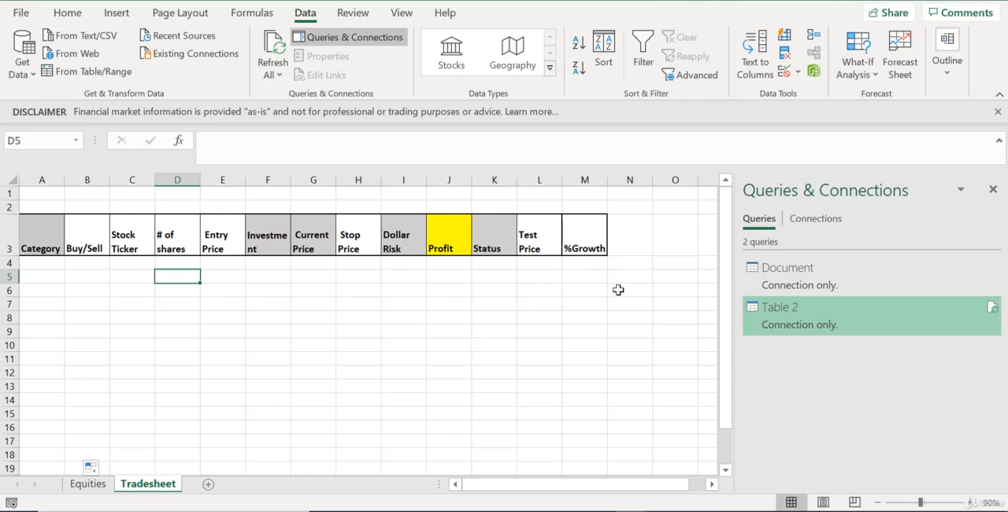
# Shade the %Growth header cell M3 with the same grey fill as the other grey headers
pyautogui.click(589, 236)
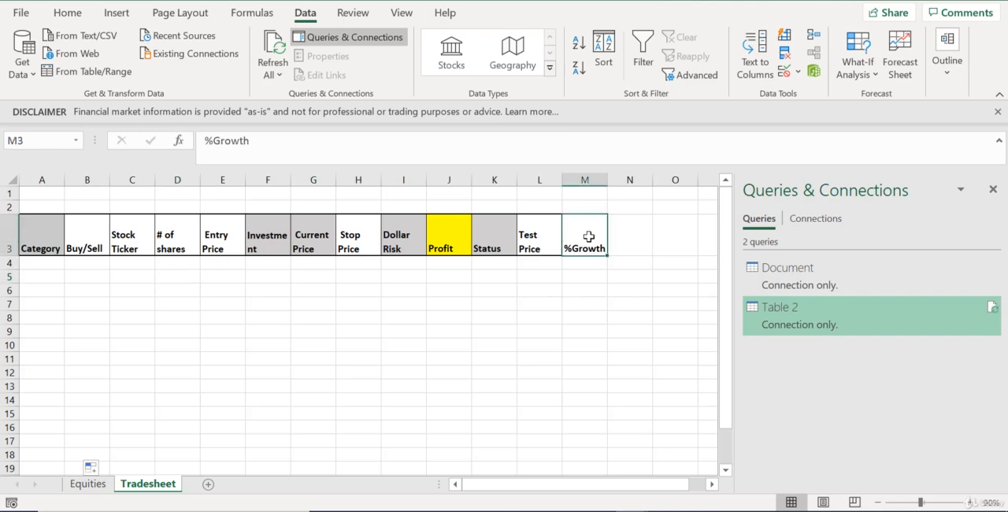
pyautogui.click(587, 295)
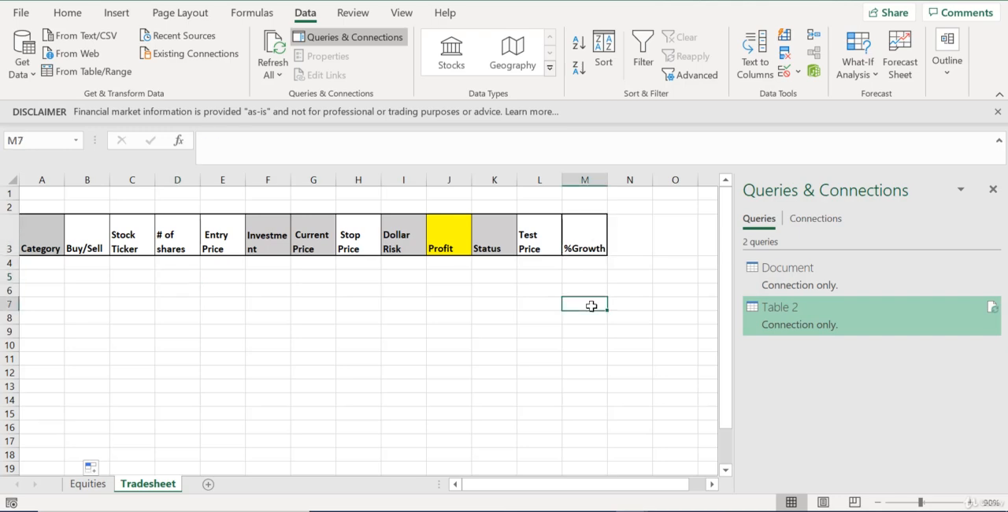
pyautogui.click(590, 241)
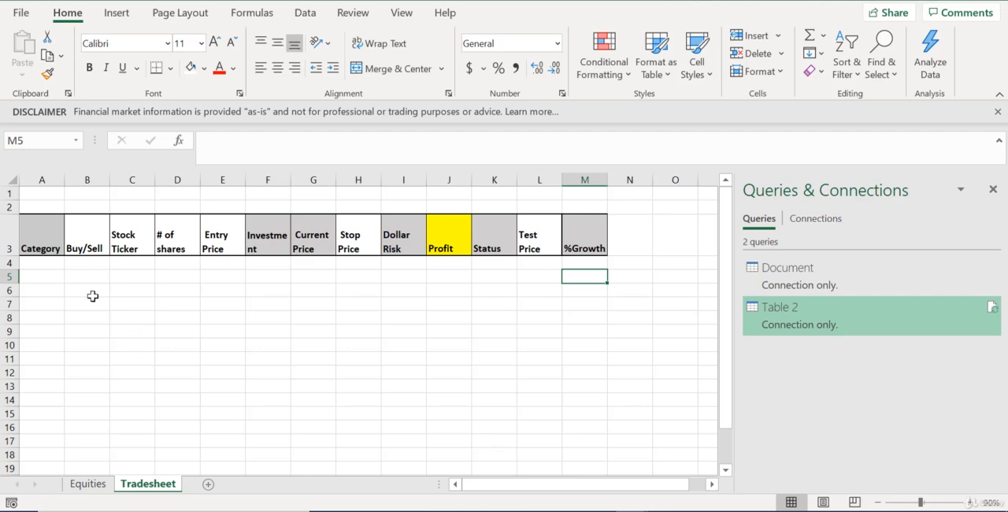
# Enter the formula =MATCH(C4,Equities!A:A,0) in cell A4 under Category
pyautogui.click(57, 266)
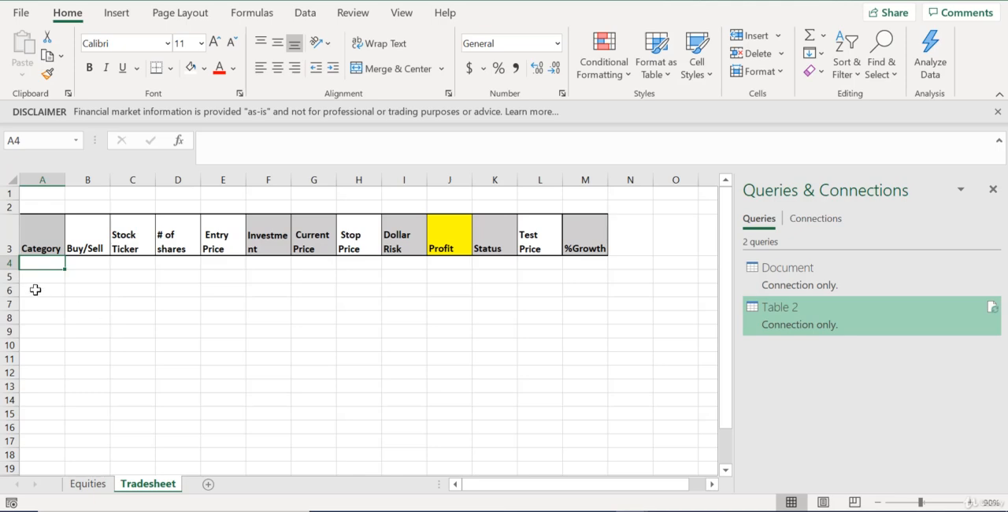
pyautogui.write('=m')
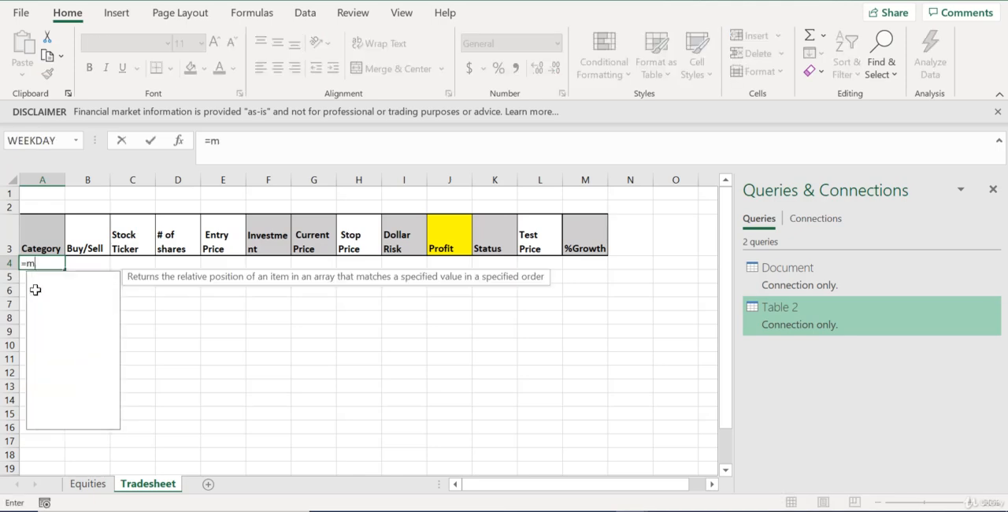
pyautogui.write('atch()')
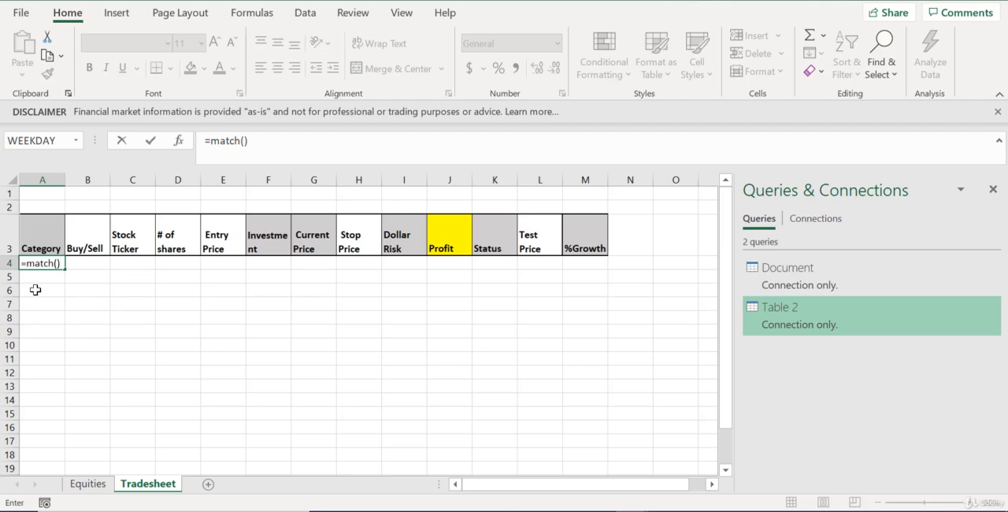
pyautogui.press('BackSpace')
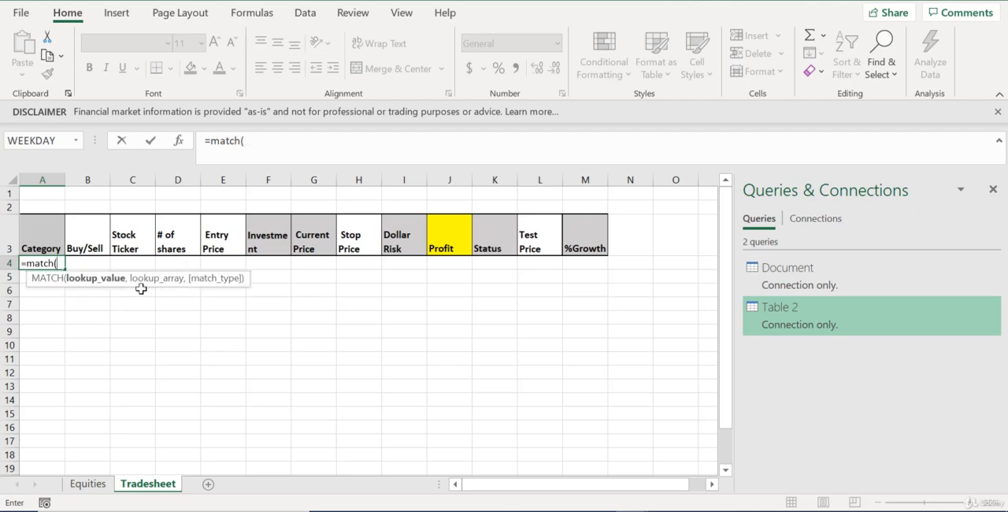
pyautogui.click(135, 263)
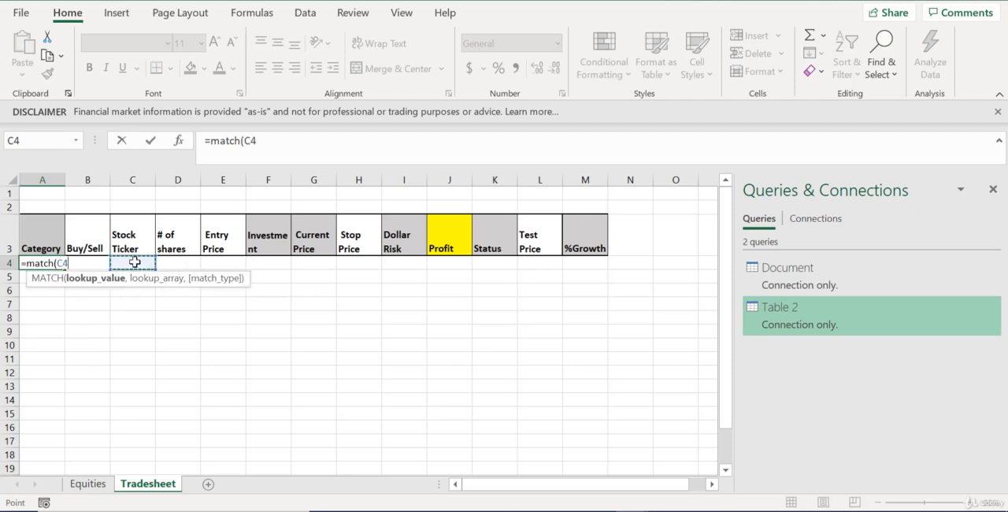
pyautogui.write(',')
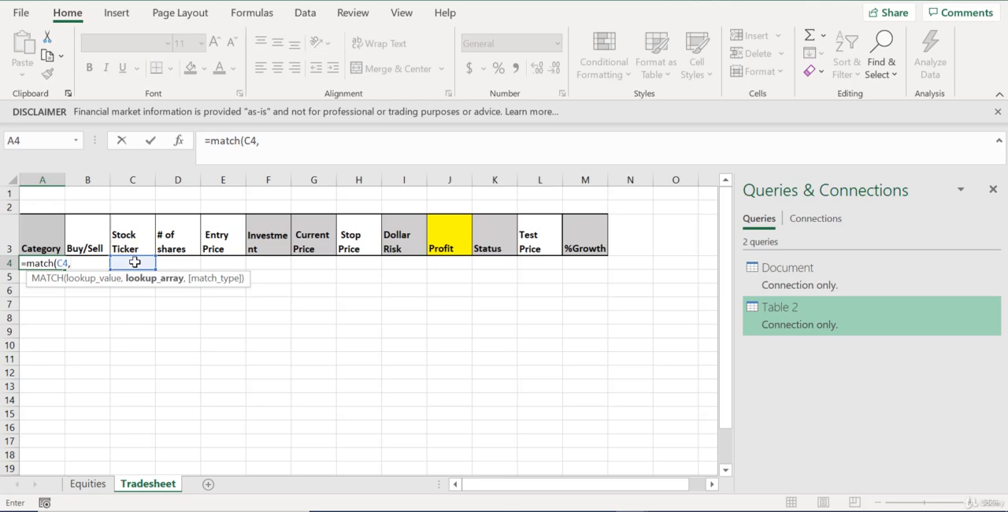
pyautogui.click(87, 484)
pyautogui.click(106, 176)
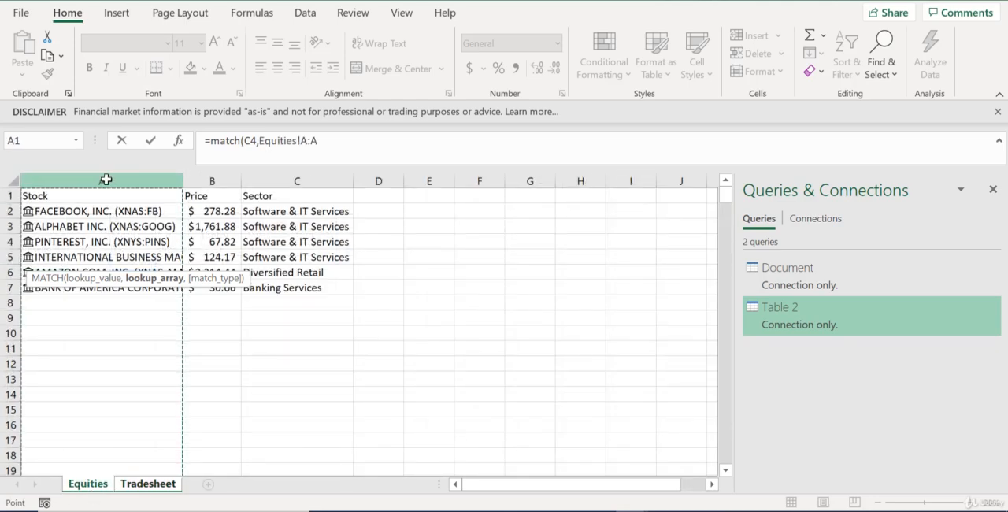
pyautogui.write(',')
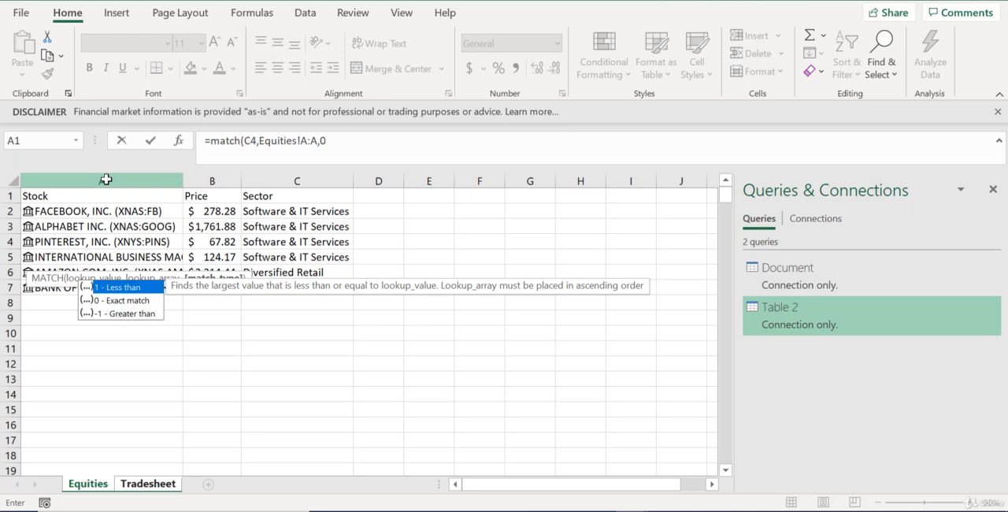
pyautogui.write('0)')
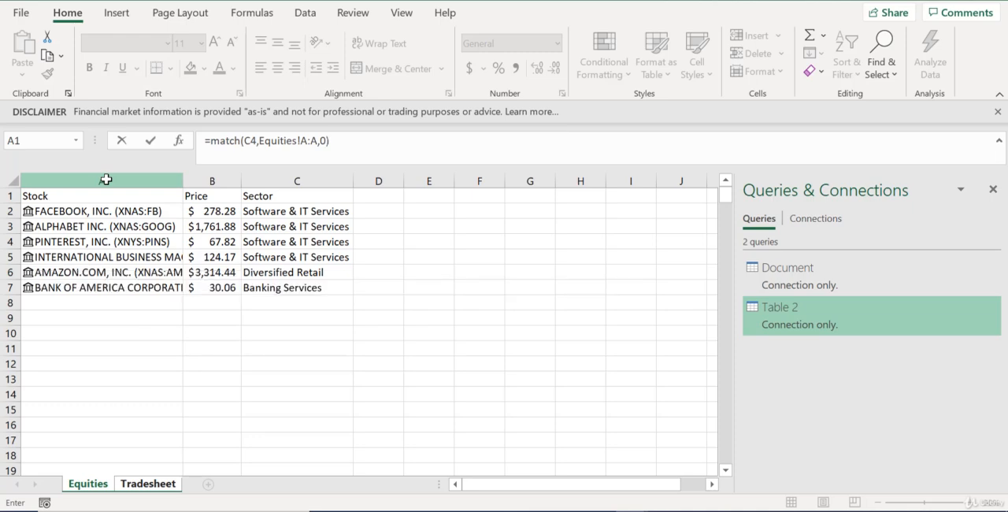
pyautogui.press('Return')
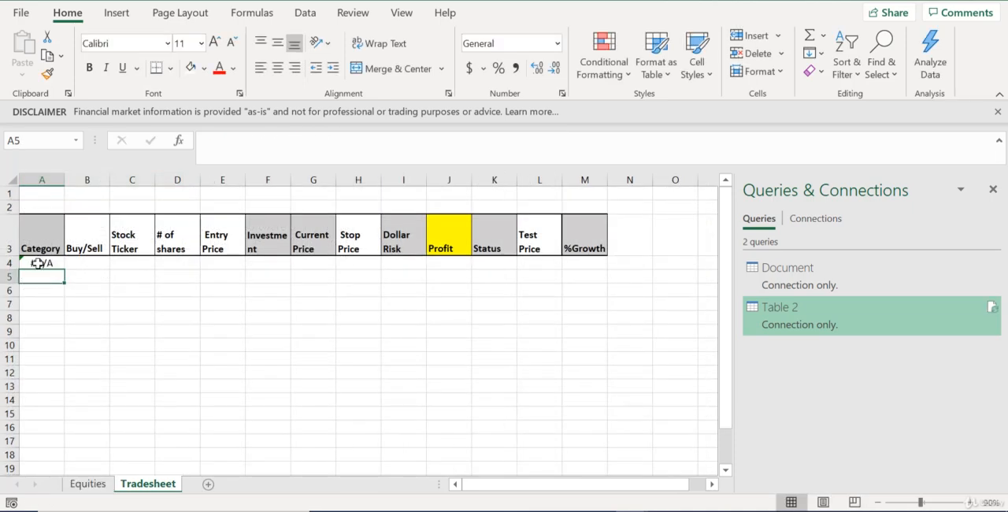
# Choose PINTEREST, INC. (XNYS:PINS) from the Stock Ticker dropdown in cell C4
pyautogui.click(37, 263)
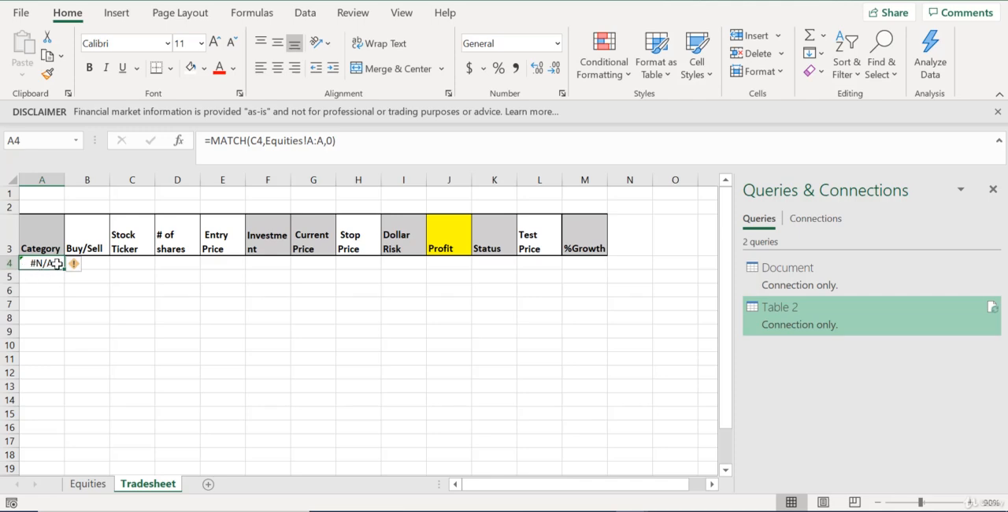
pyautogui.click(128, 263)
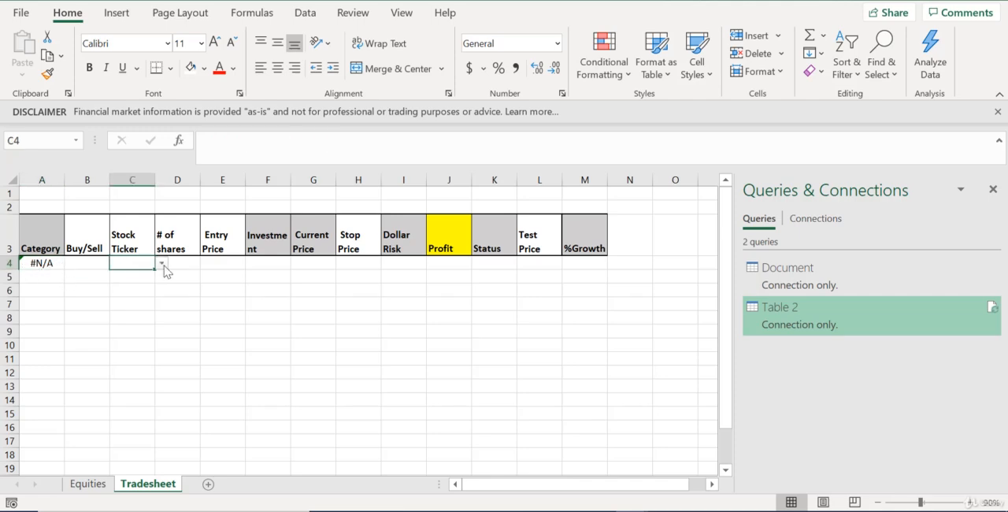
pyautogui.click(162, 265)
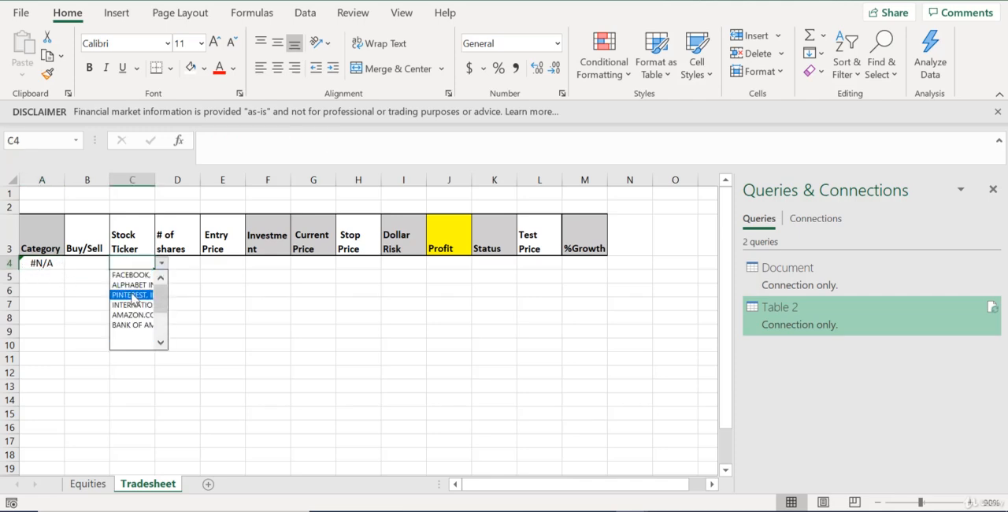
pyautogui.click(134, 296)
pyautogui.click(68, 290)
# Wrap A4's formula as =INDEX(Equities!C:C,MATCH(C4,Equities!A:A,0)) and autofit the width of the Category column
pyautogui.click(36, 268)
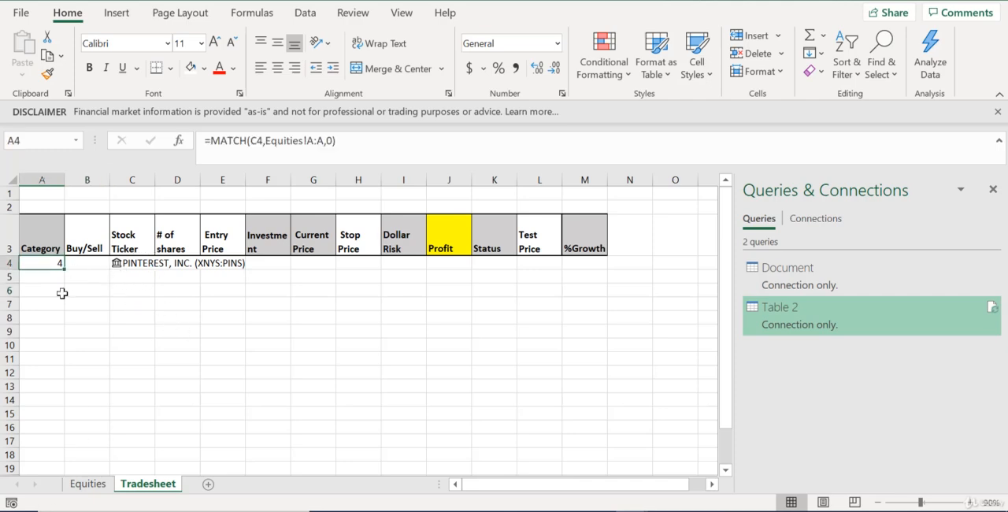
pyautogui.click(214, 141)
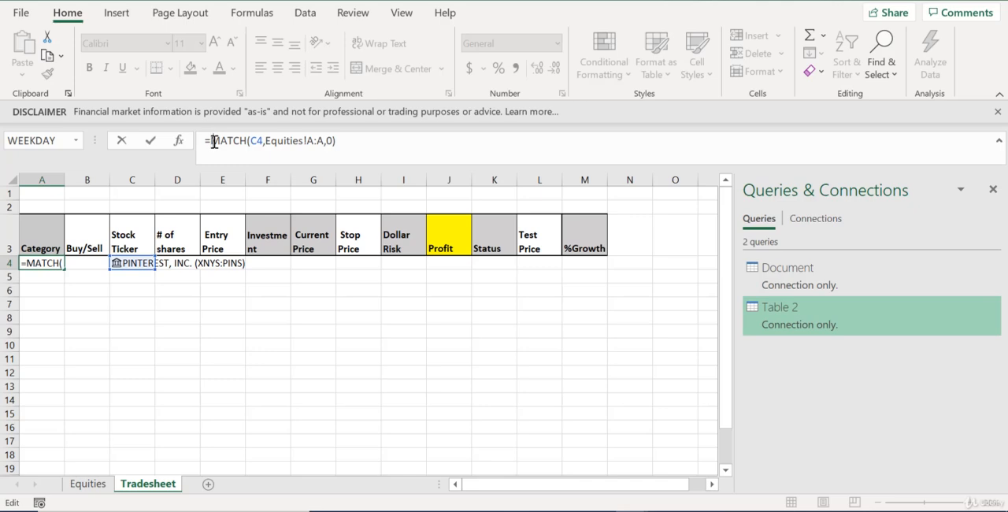
pyautogui.write('index')
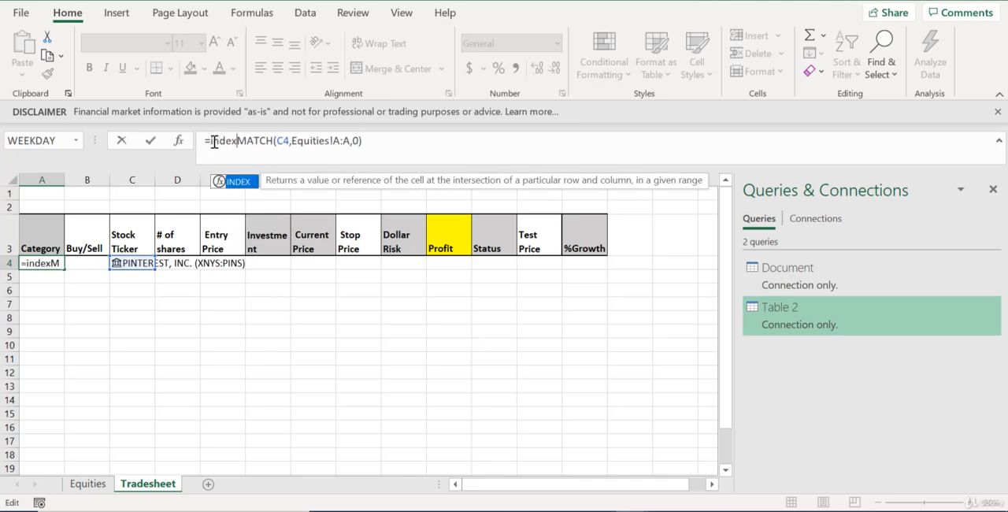
pyautogui.write('(')
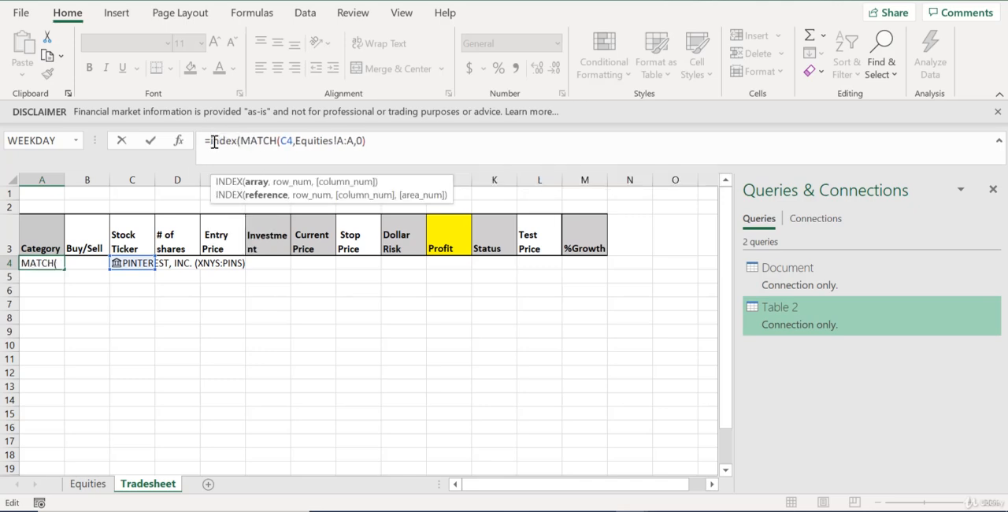
pyautogui.click(93, 484)
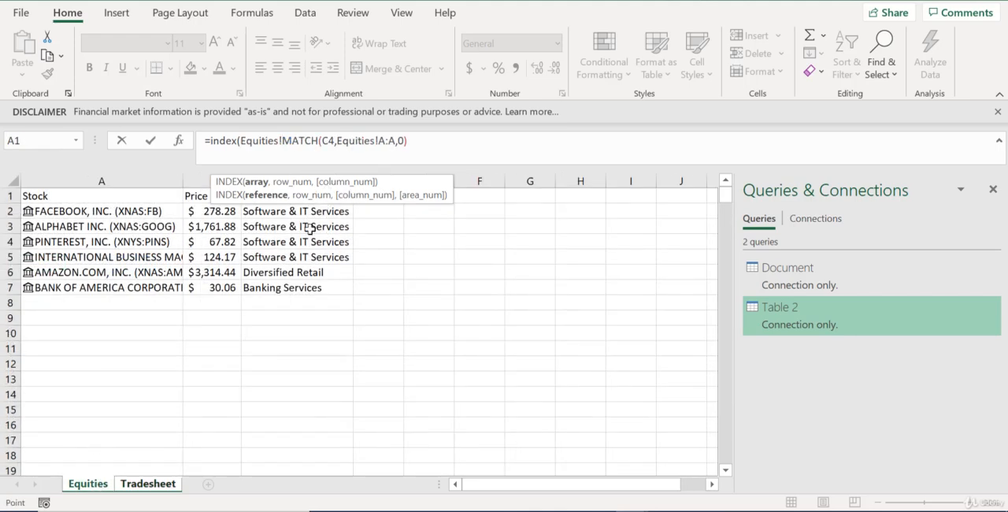
pyautogui.write('C:C')
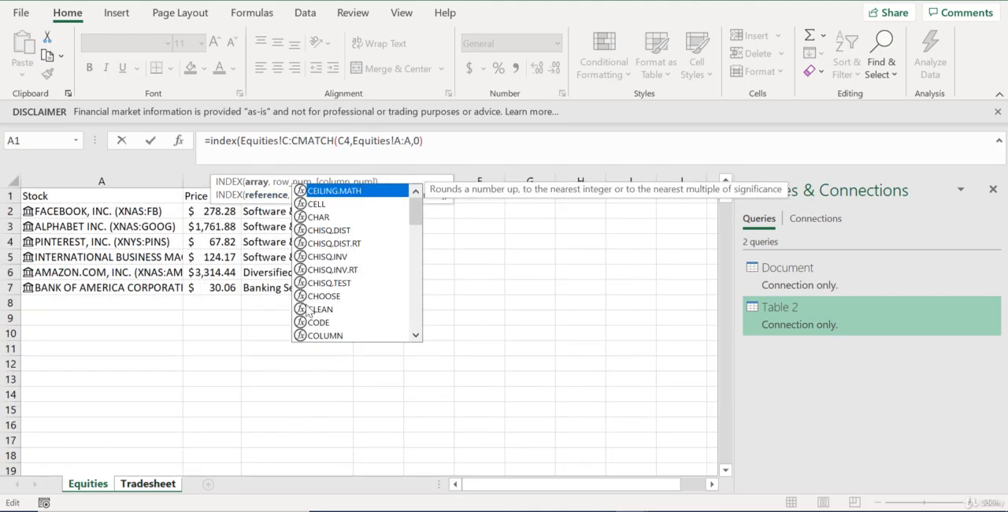
pyautogui.write(',')
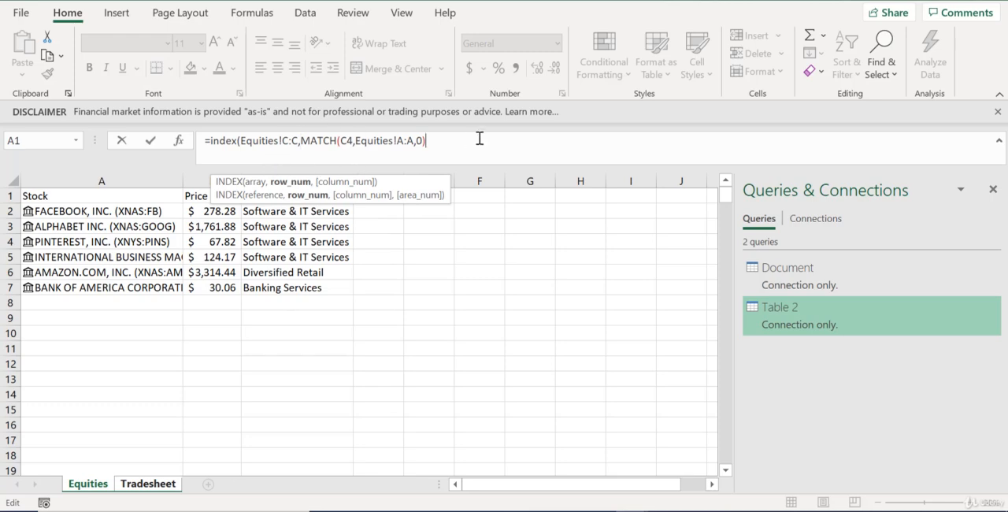
pyautogui.write(')')
pyautogui.press('Return')
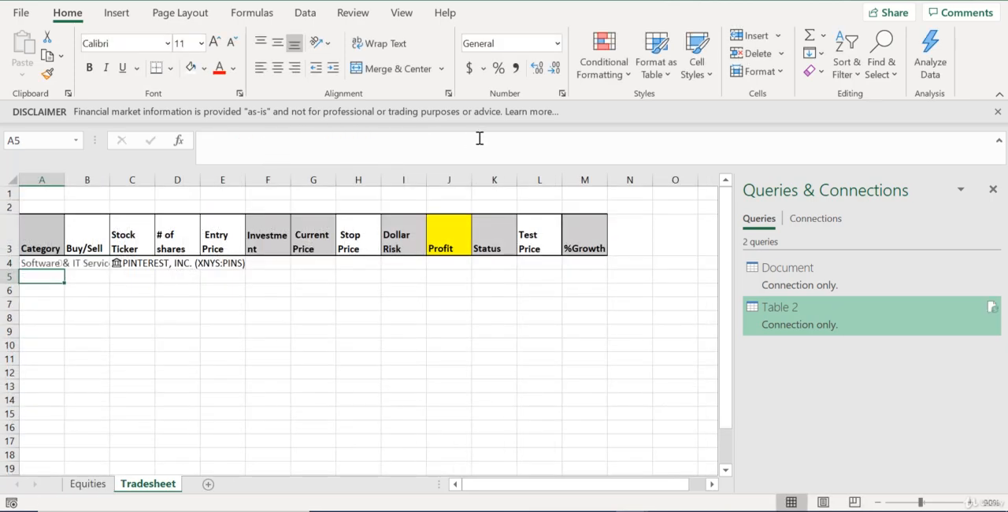
pyautogui.doubleClick(62, 181)
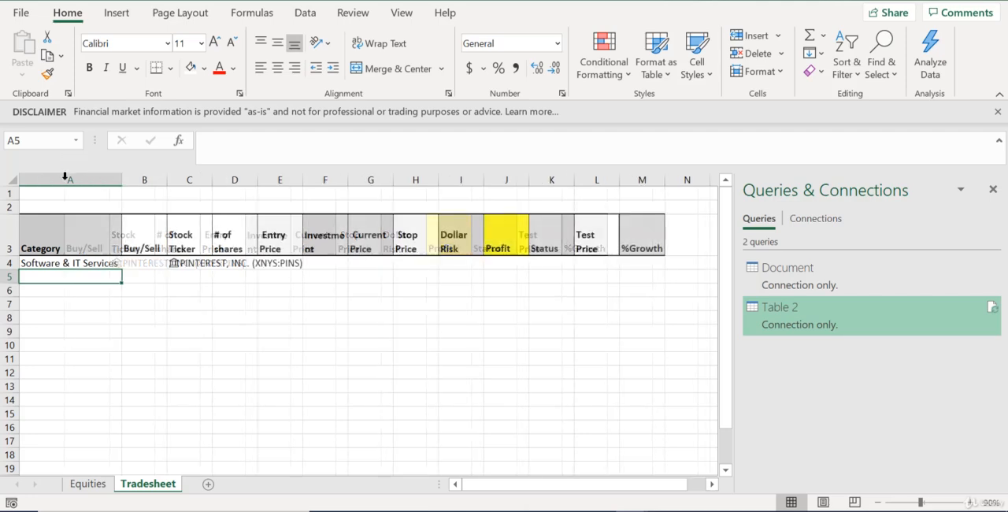
# Change the Stock Ticker in cell C4 to BANK OF AMERICA CORPORATION (XNYS:BAC) using its dropdown list
pyautogui.click(180, 264)
pyautogui.click(222, 271)
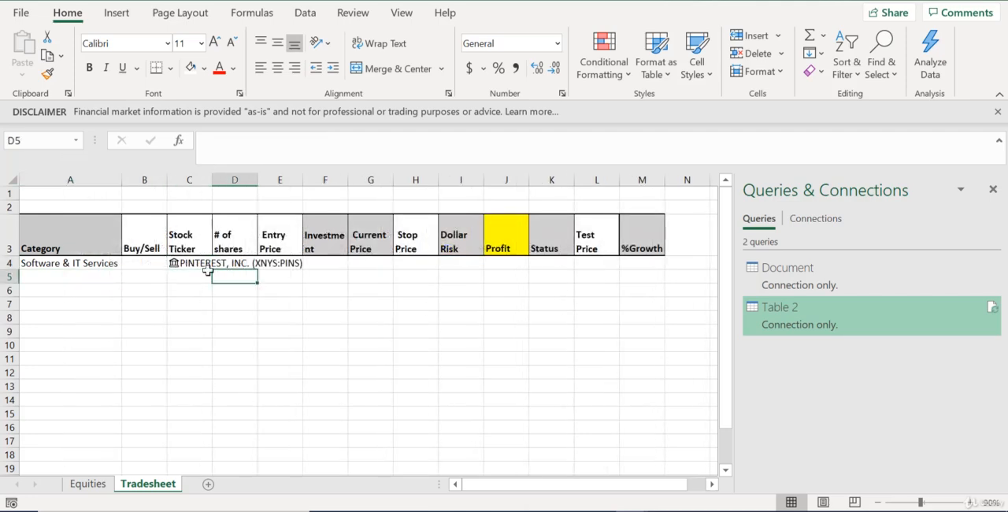
pyautogui.click(203, 263)
pyautogui.click(216, 263)
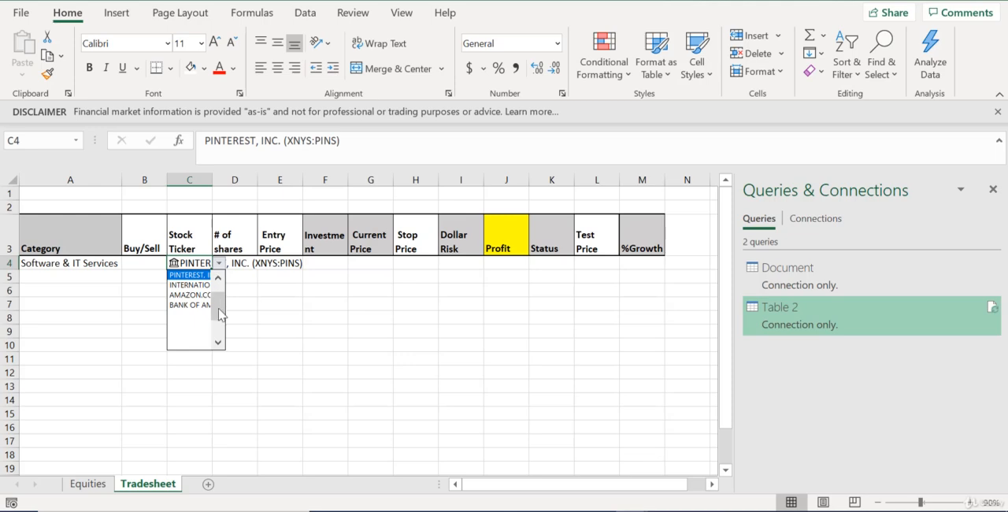
pyautogui.click(189, 313)
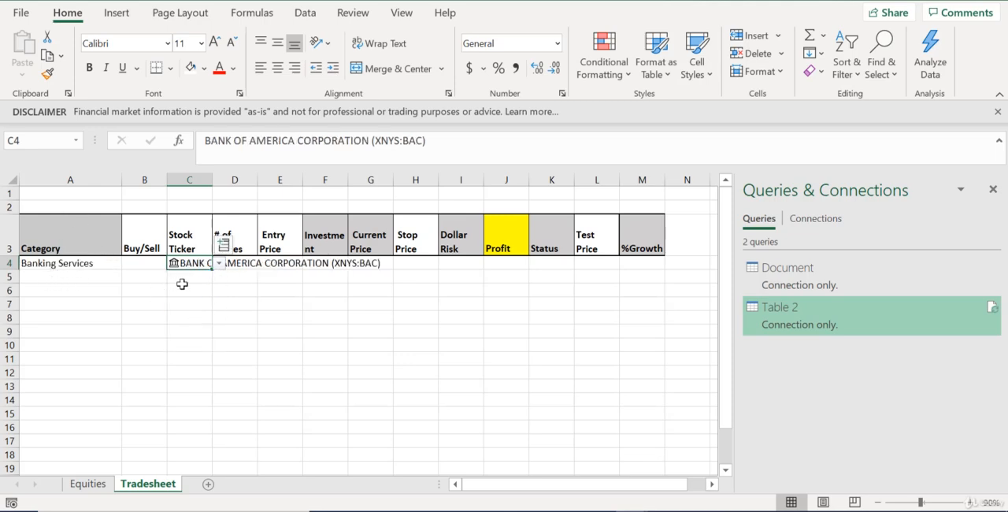
# Choose buy from the Buy/Sell dropdown in cell B4
pyautogui.click(136, 266)
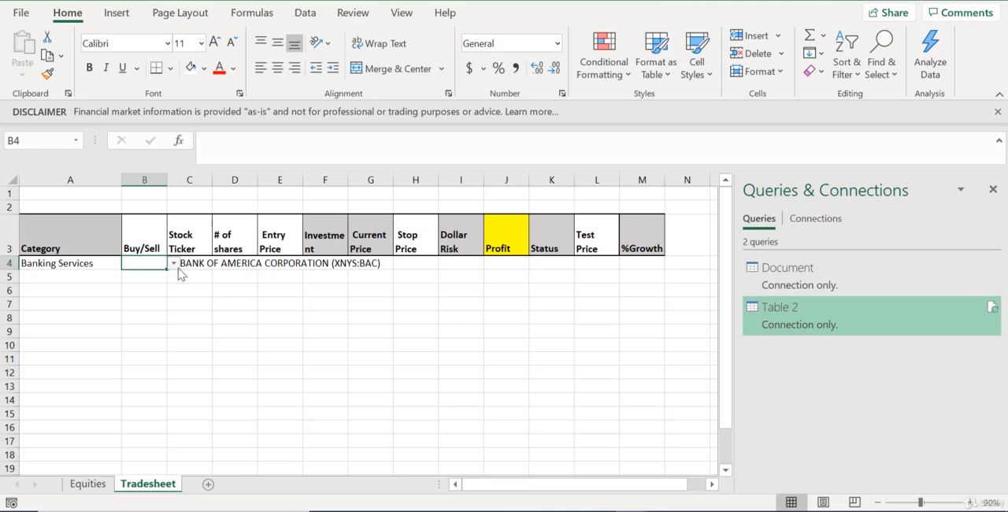
pyautogui.click(173, 263)
pyautogui.click(169, 277)
pyautogui.click(211, 291)
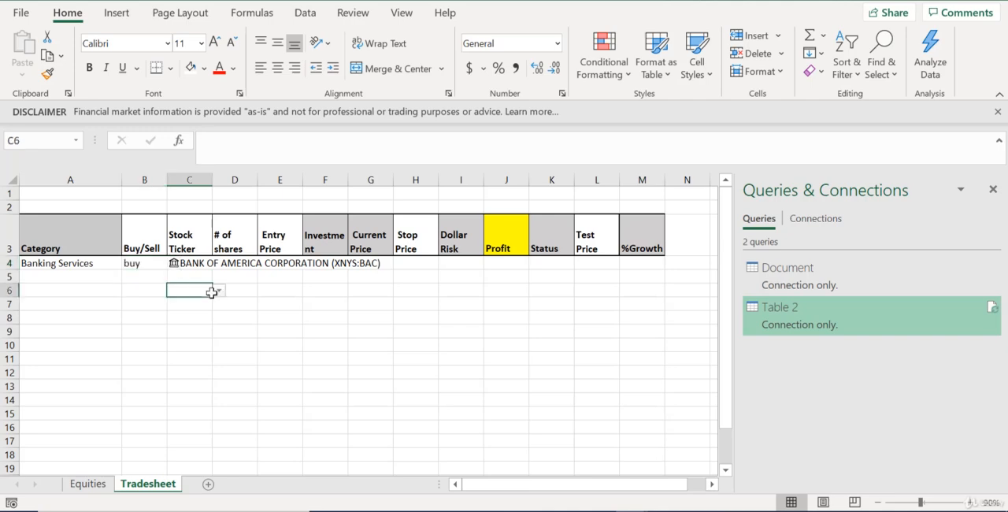
# Enter 10 as the # of shares in cell D4 for the Bank of America trade
pyautogui.click(236, 268)
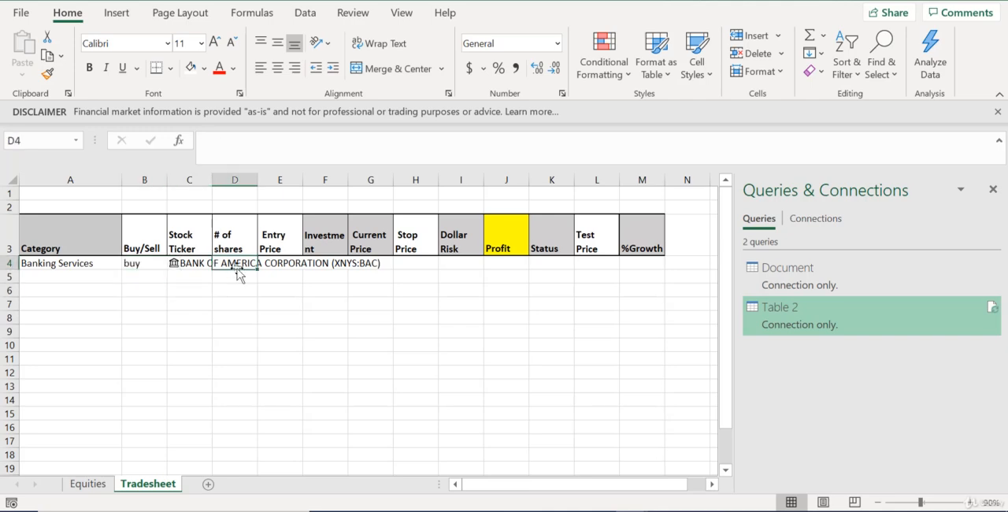
pyautogui.write('10')
pyautogui.press('Return')
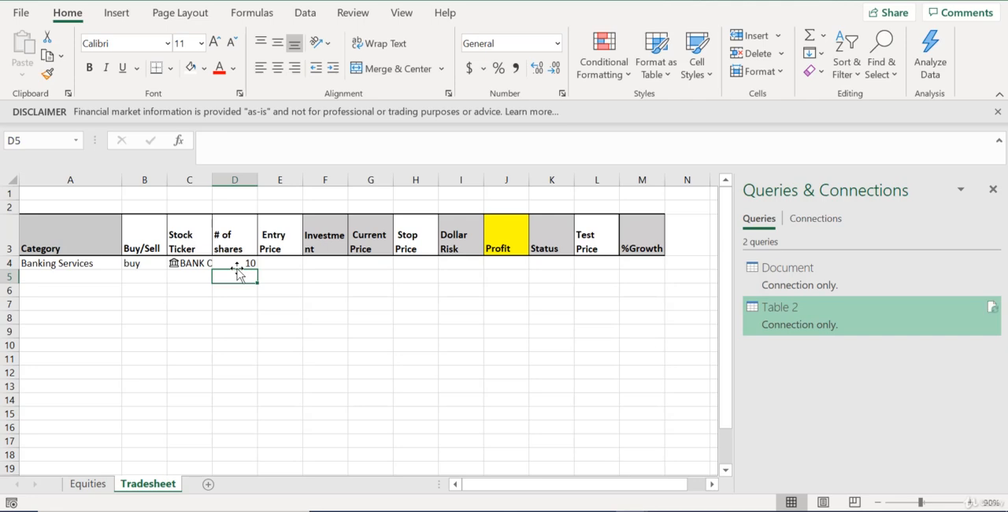
pyautogui.press('Up')
pyautogui.press('Right')
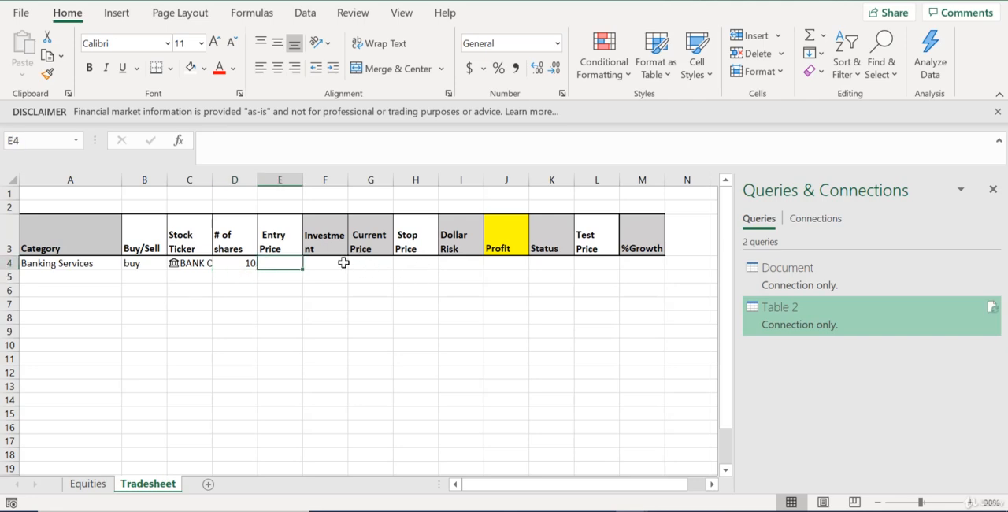
# Enter the formula =MATCH(C4,Equities!A:A,0) in cell G4 under Current Price
pyautogui.click(374, 266)
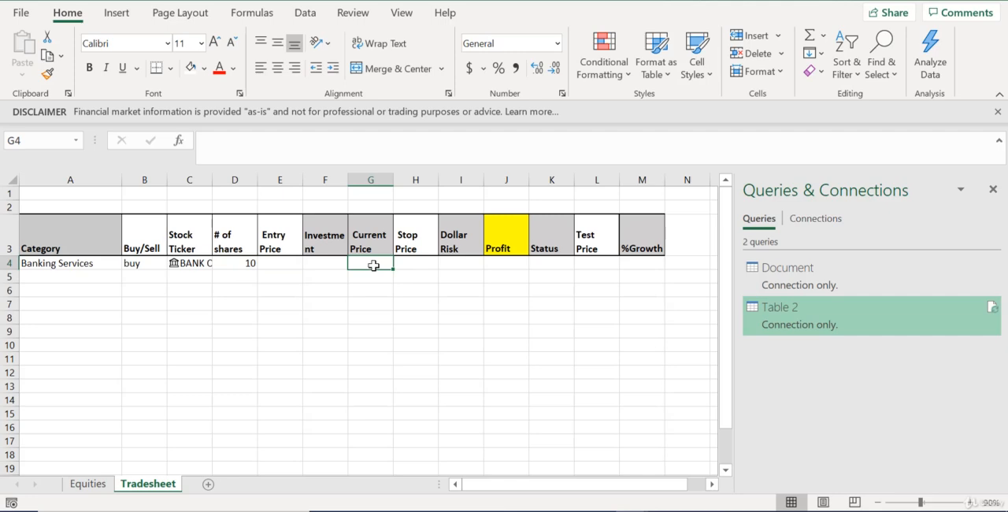
pyautogui.write('=match')
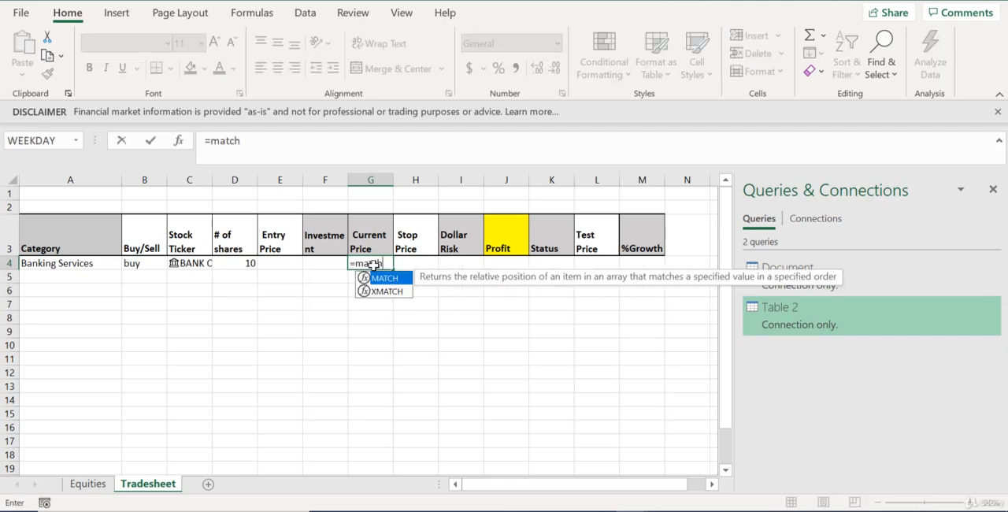
pyautogui.write('(')
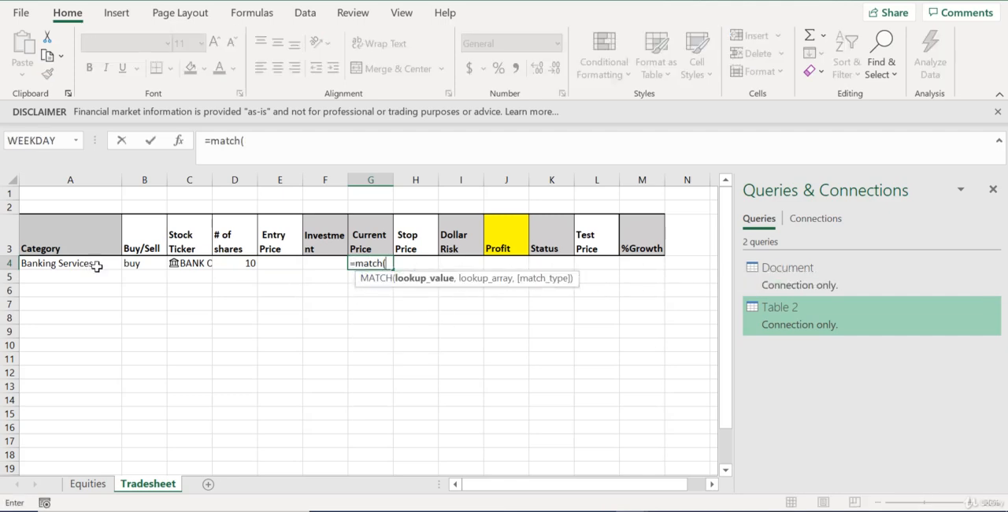
pyautogui.click(195, 267)
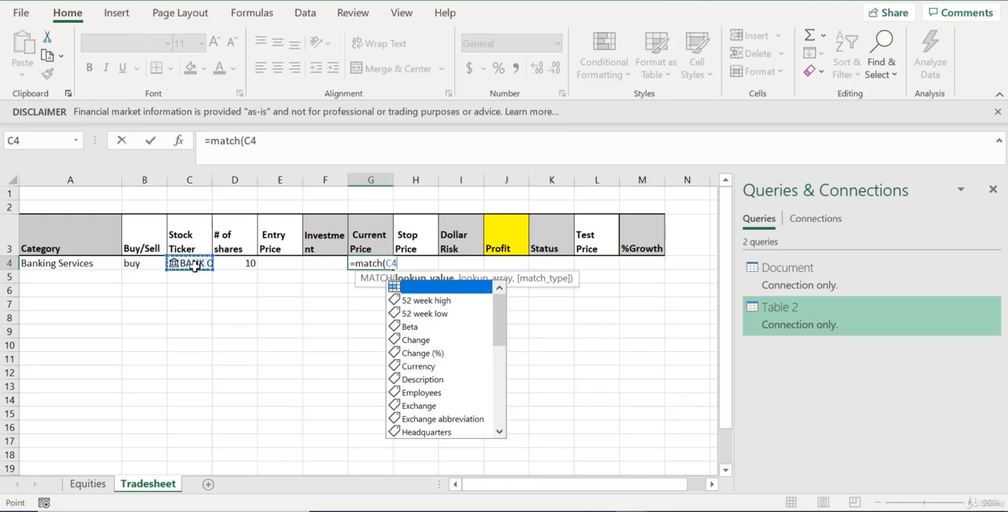
pyautogui.write(',')
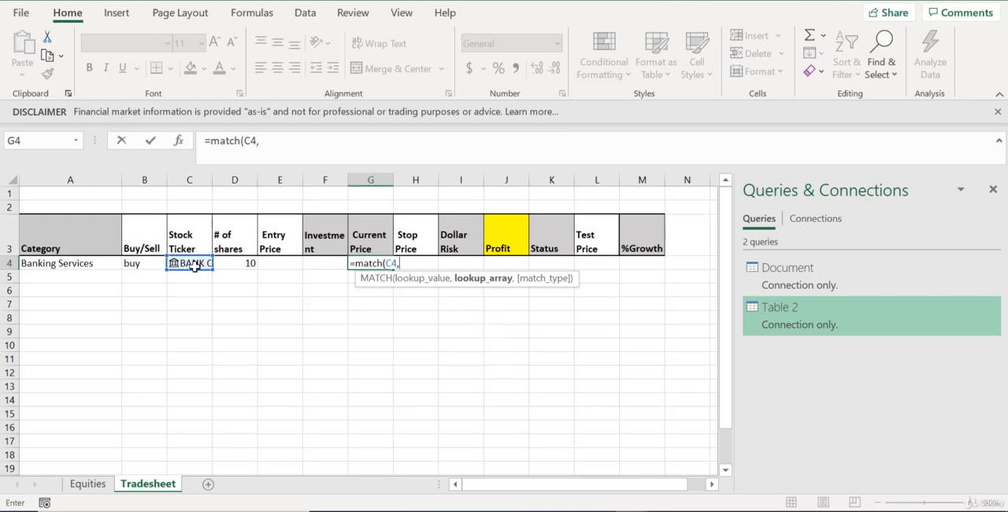
pyautogui.click(87, 484)
pyautogui.click(106, 181)
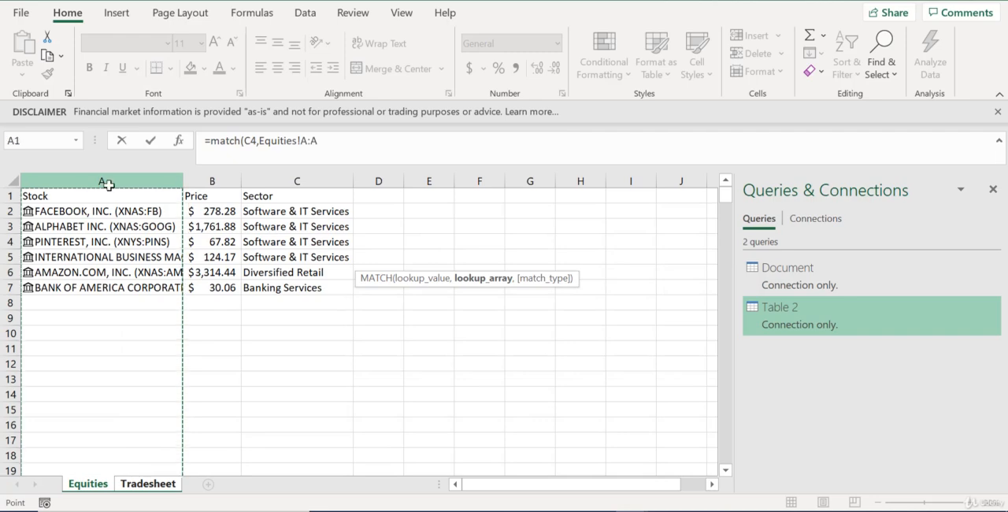
pyautogui.write(',')
pyautogui.write('0)')
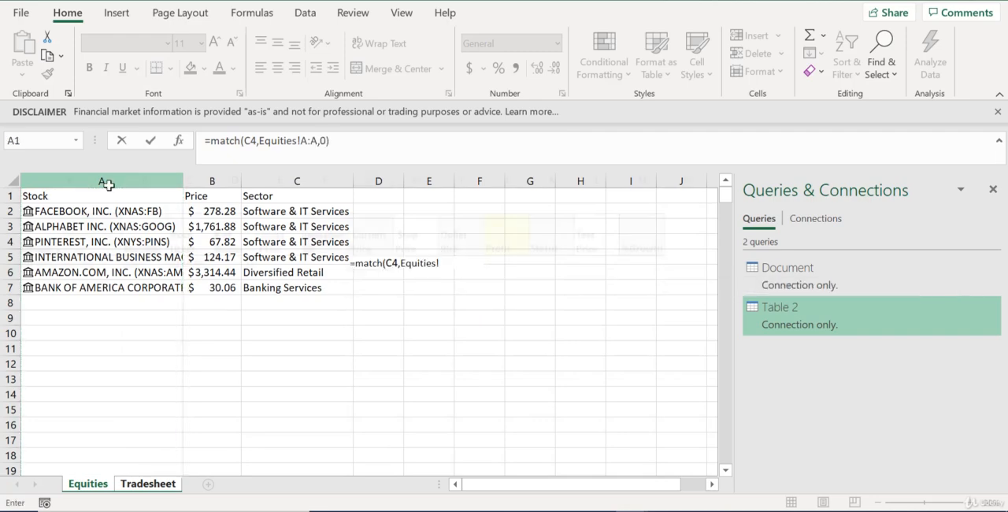
pyautogui.press('Return')
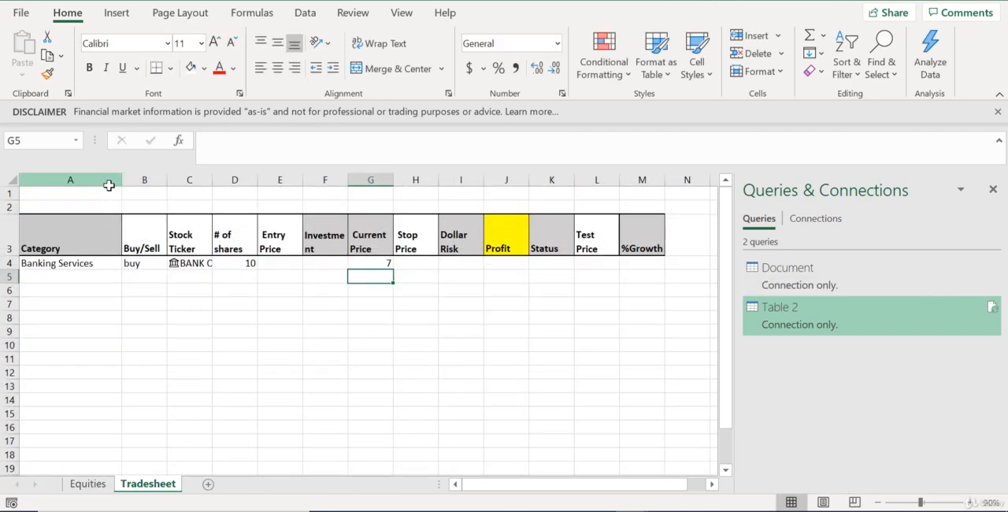
# Wrap the MATCH in cell G4 in an INDEX on the Equities price column: =INDEX(Equities!B:B,MATCH(C4,Equities!A:A,0))
pyautogui.click(378, 265)
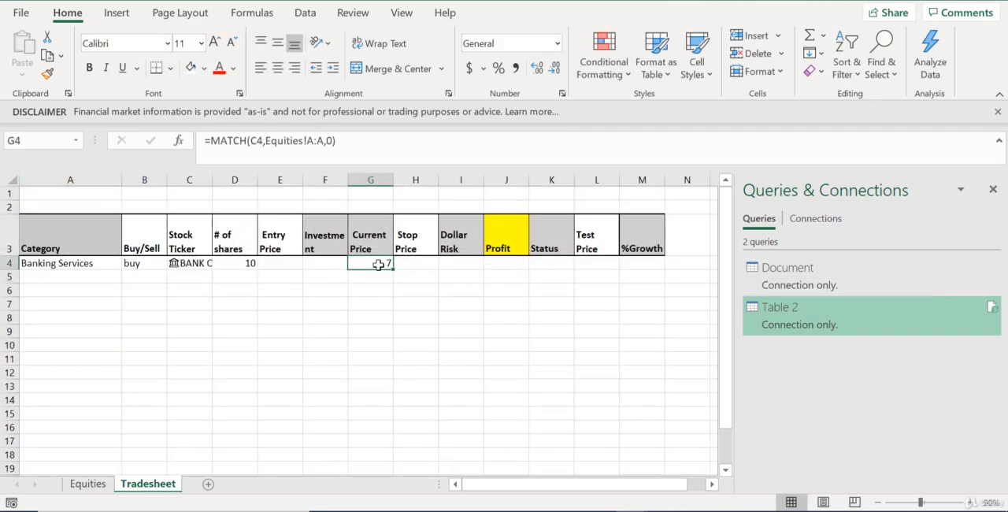
pyautogui.click(211, 139)
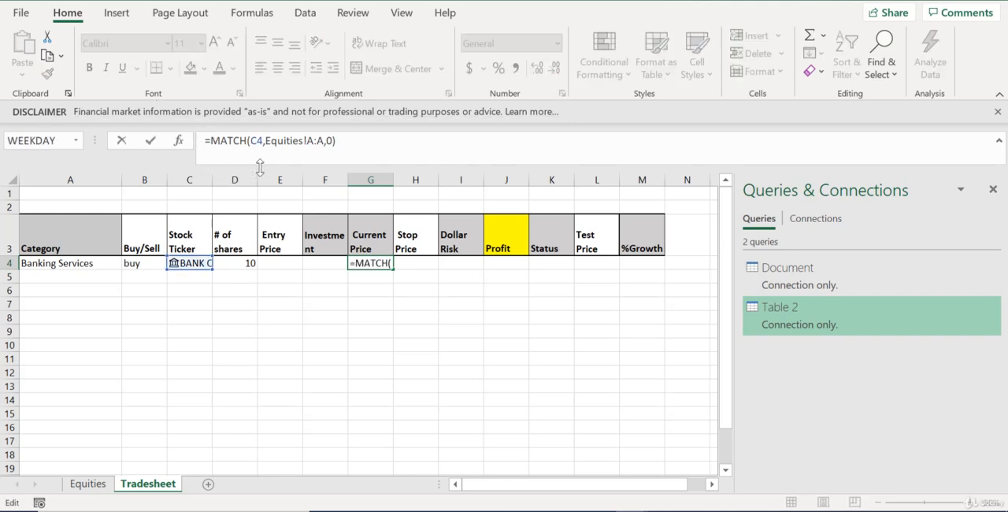
pyautogui.write('index')
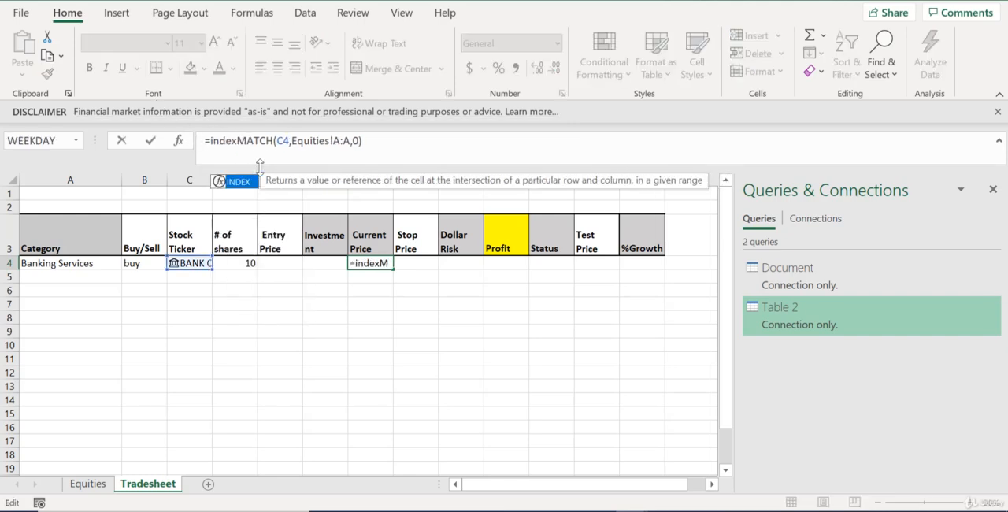
pyautogui.write('(')
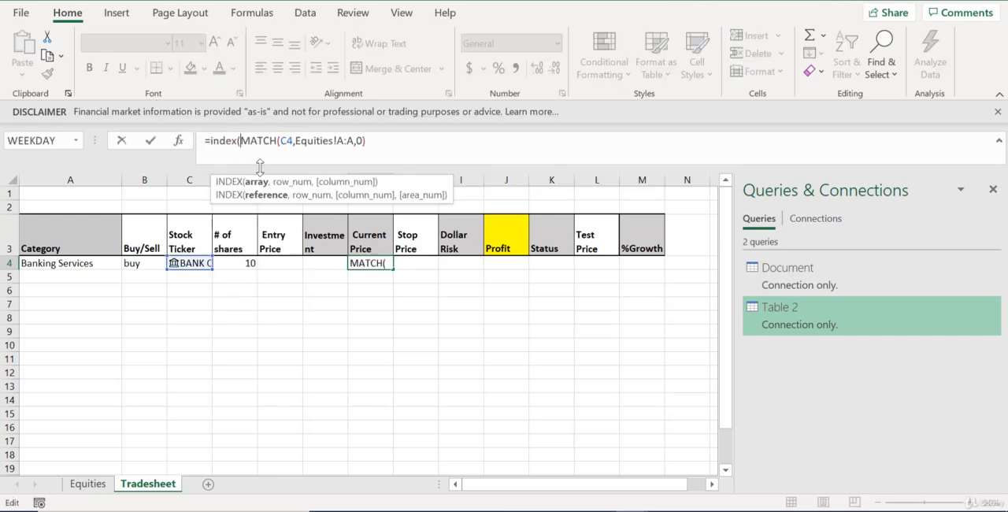
pyautogui.click(95, 484)
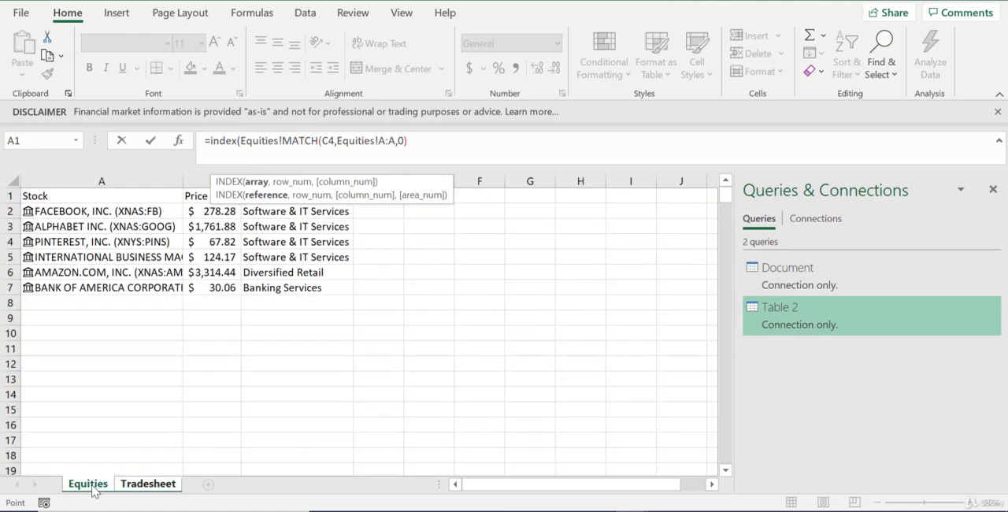
pyautogui.click(202, 186)
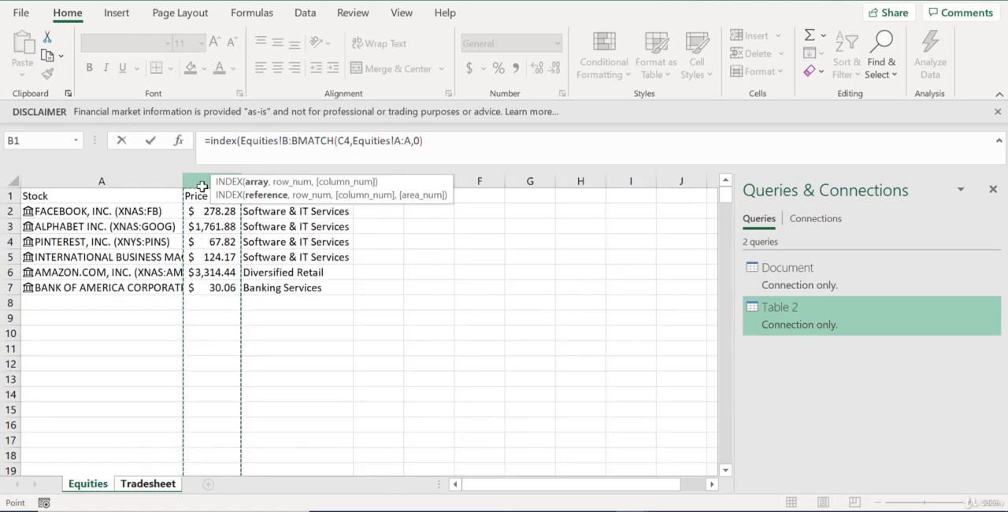
pyautogui.write(',')
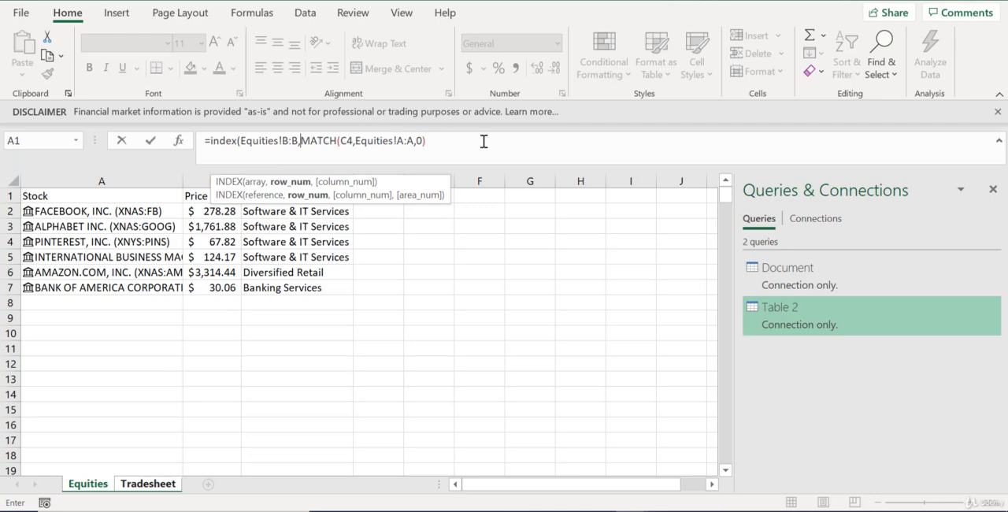
pyautogui.press('Return')
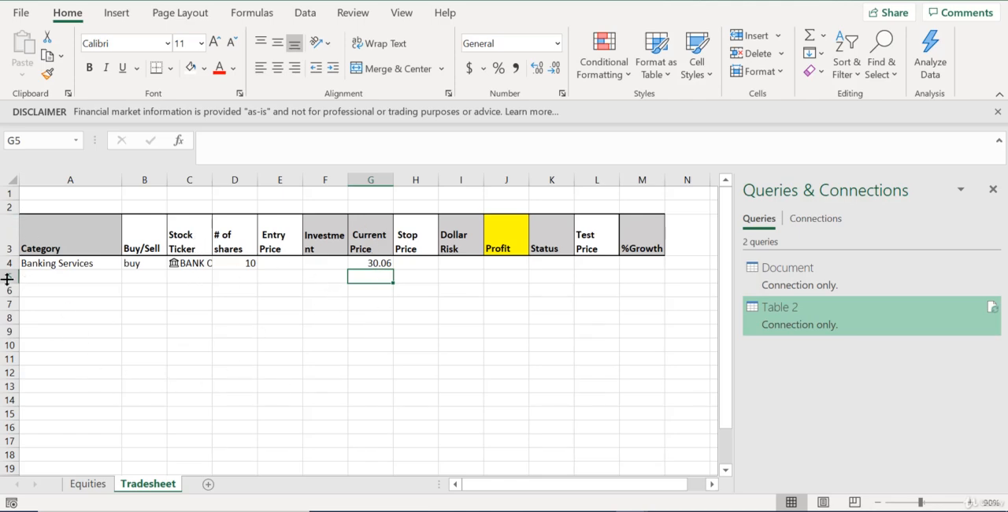
# Enter 25 as the Entry Price in cell E4
pyautogui.click(297, 266)
pyautogui.write('25')
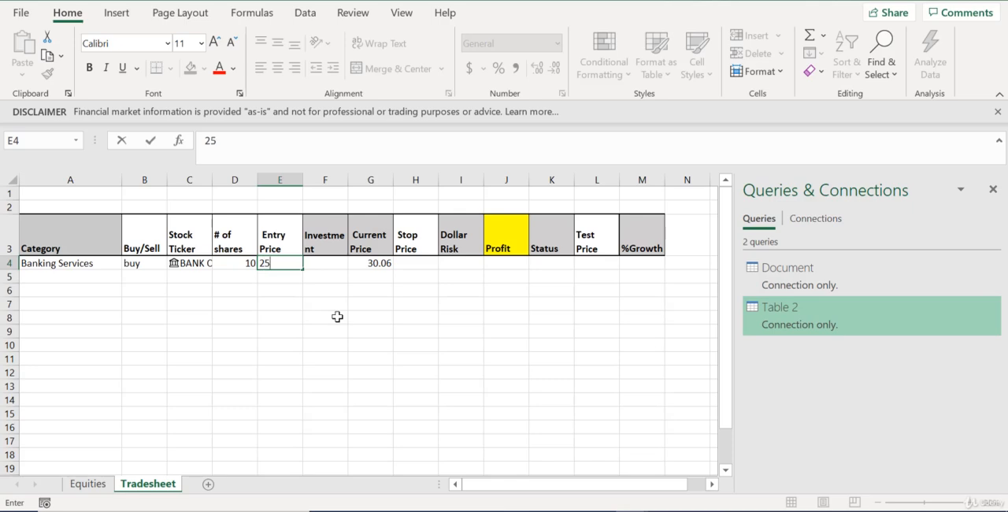
pyautogui.press('Return')
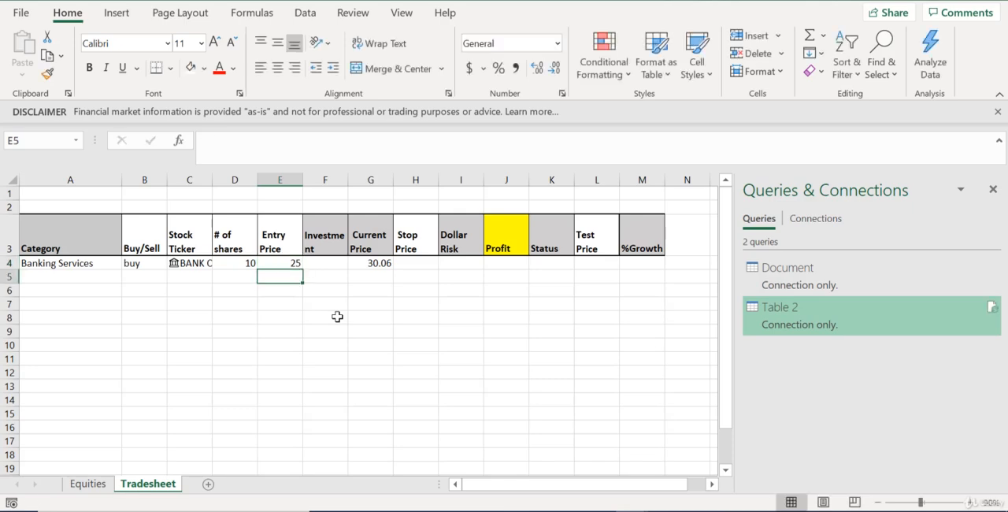
# Enter the formula =D4*E4 in cell F4 to calculate the Investment from # of shares and Entry Price
pyautogui.click(330, 262)
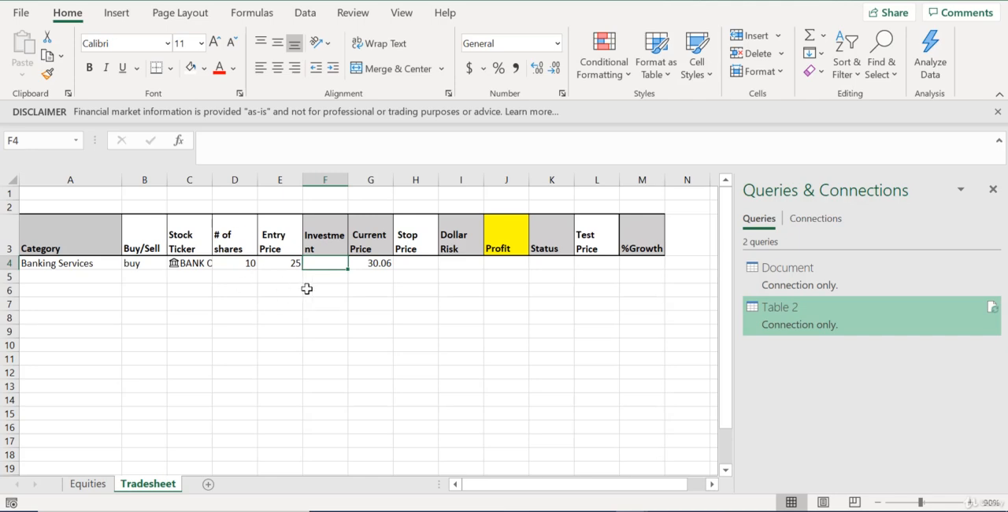
pyautogui.write('=')
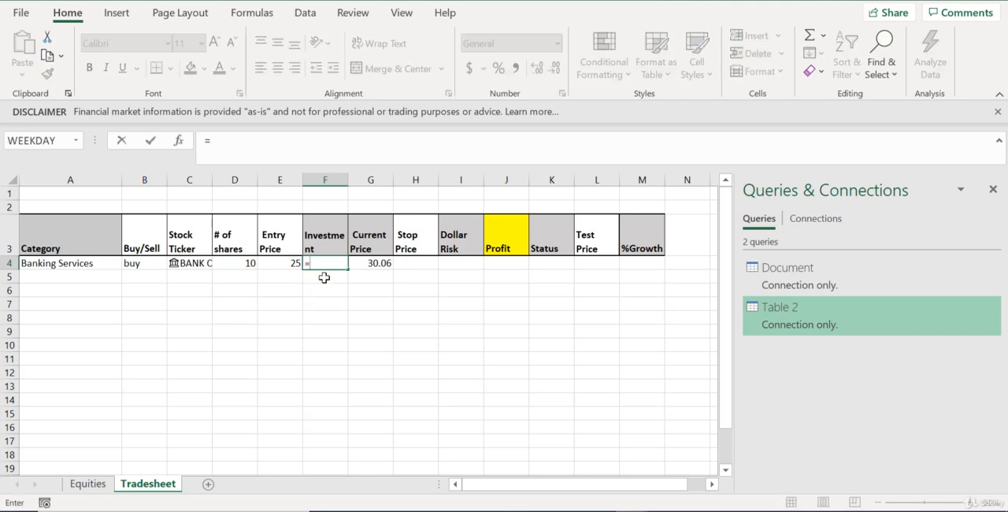
pyautogui.click(240, 266)
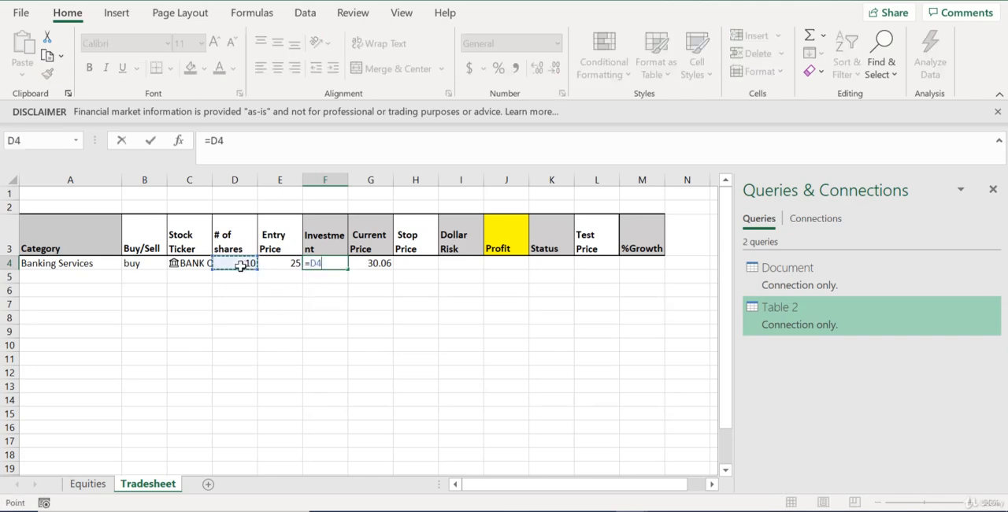
pyautogui.write('*')
pyautogui.click(284, 260)
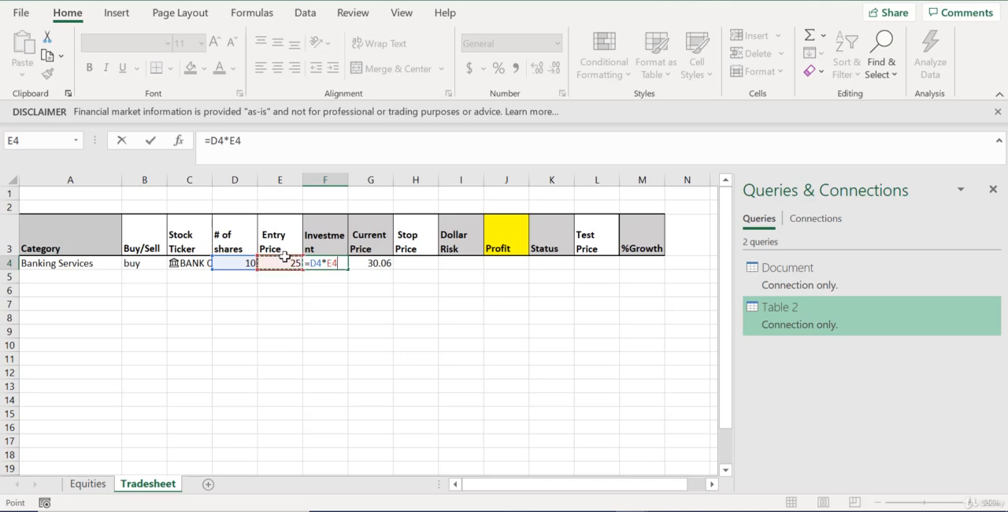
pyautogui.press('Return')
# Fill the Investment formula in F4 down to row 19 and the Current Price formula in G4 down to row 18
pyautogui.click(354, 329)
pyautogui.click(333, 263)
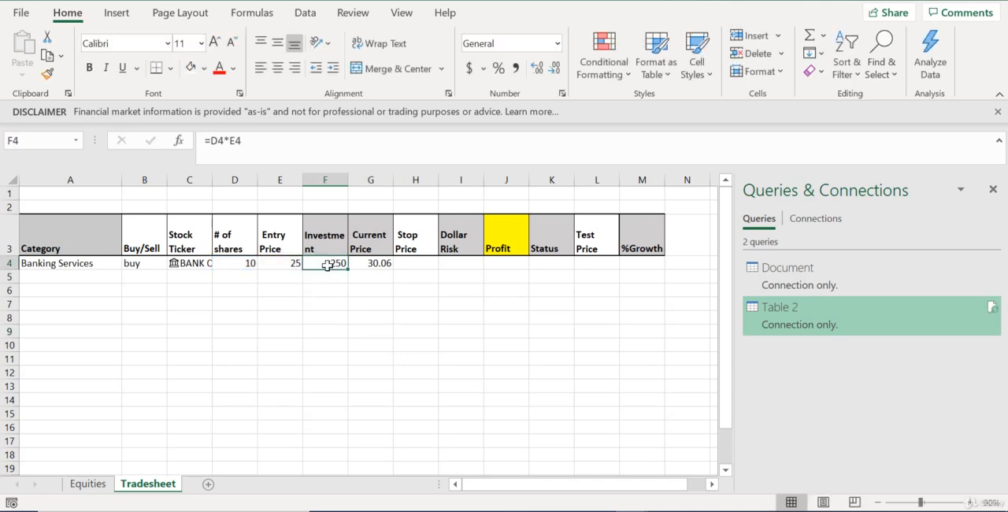
pyautogui.moveTo(350, 270); pyautogui.dragTo(350, 468)
pyautogui.click(382, 265)
pyautogui.moveTo(395, 272); pyautogui.dragTo(386, 397)
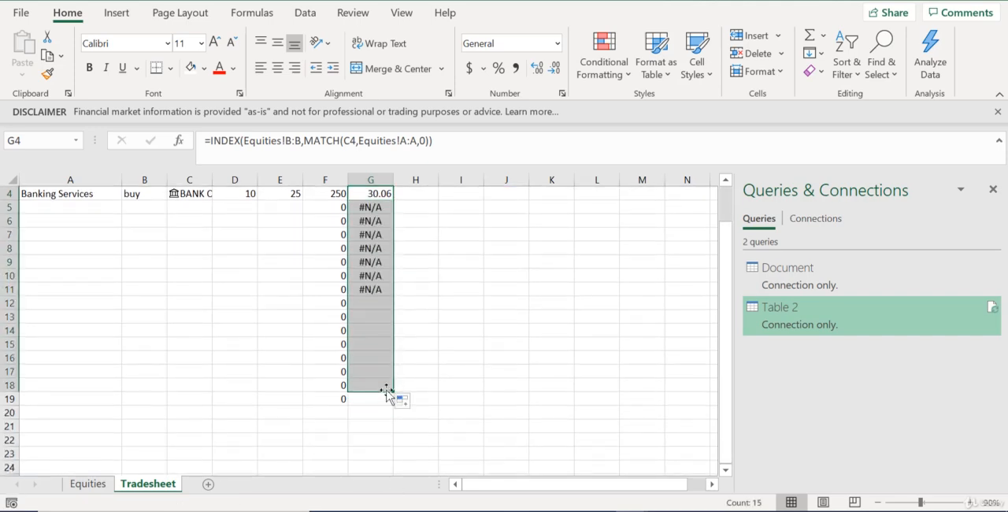
# Wrap G4 as =IFERROR(INDEX(Equities!B:B,MATCH(C4,Equities!A:A,0)),"") and fill it down the Current Price column to row 18
pyautogui.scroll(1, 425, 342)
pyautogui.click(366, 263)
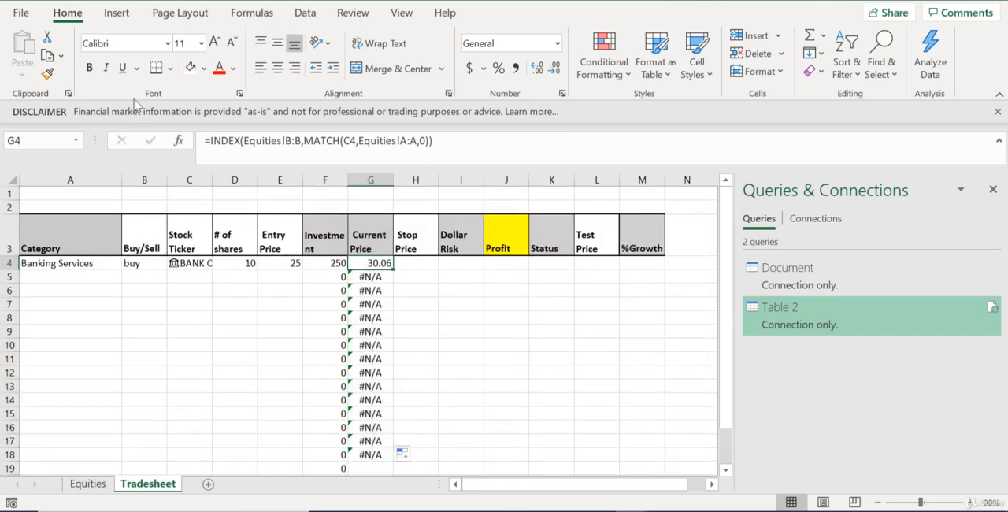
pyautogui.click(212, 138)
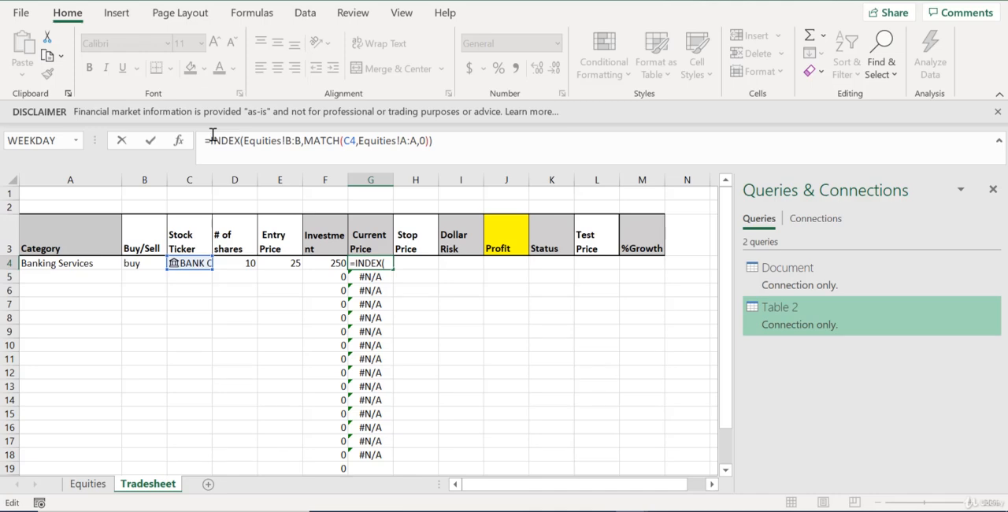
pyautogui.write('iferror(')
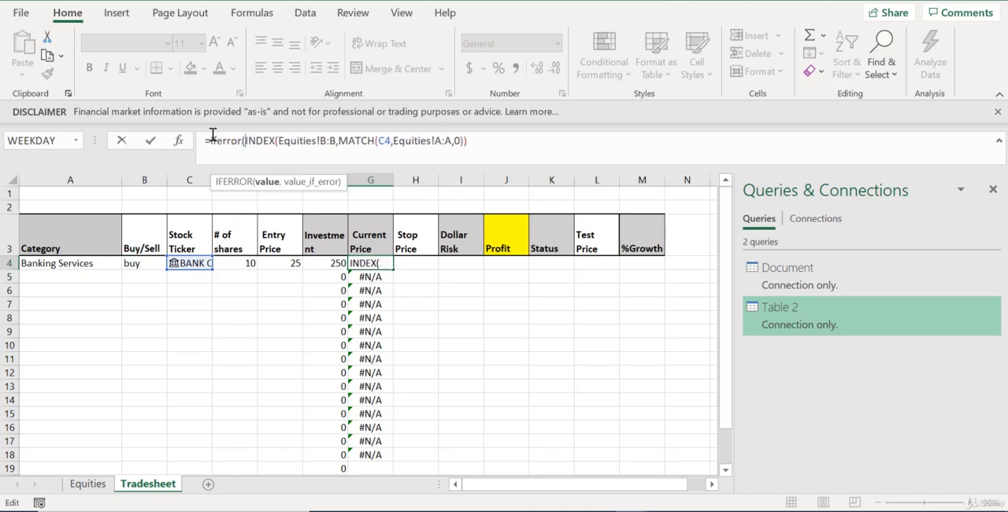
pyautogui.click(549, 138)
pyautogui.write(',"")')
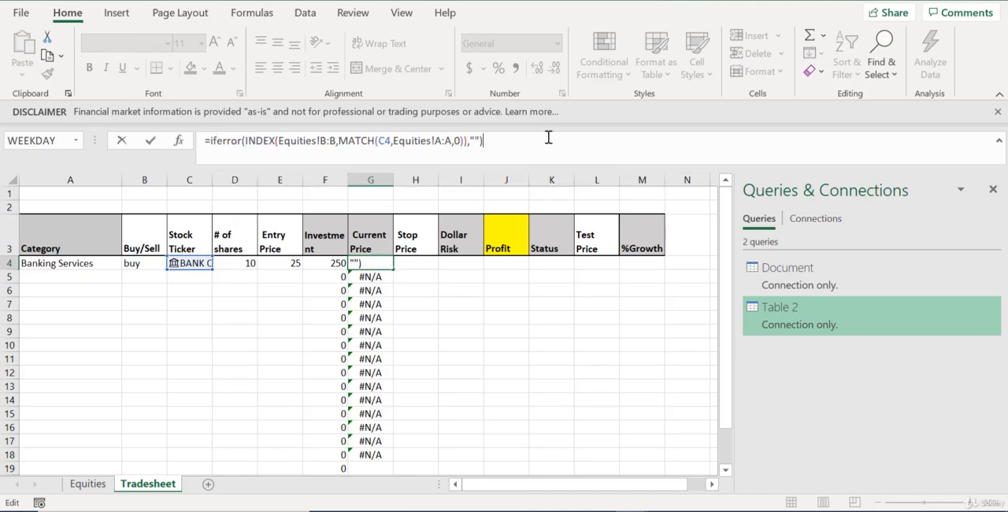
pyautogui.press('Return')
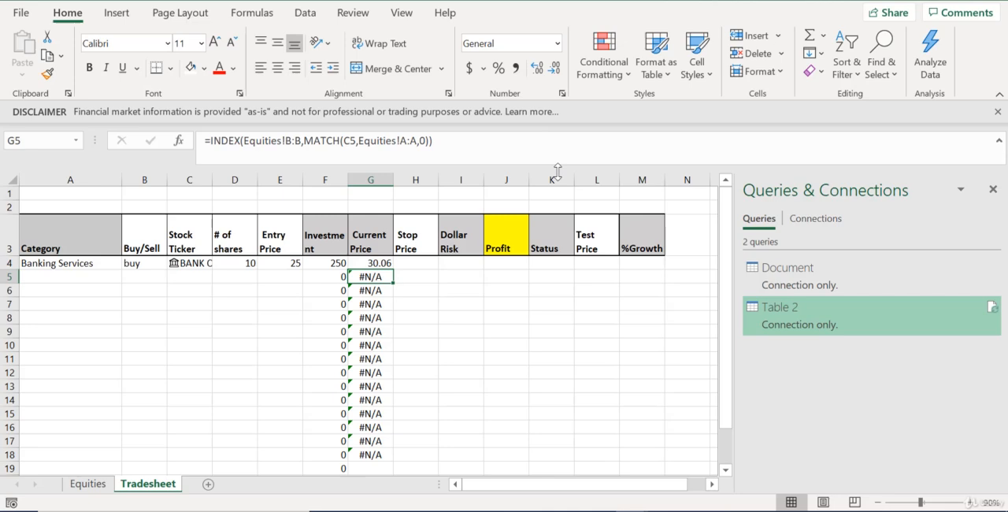
pyautogui.click(384, 264)
pyautogui.moveTo(395, 273); pyautogui.dragTo(391, 457)
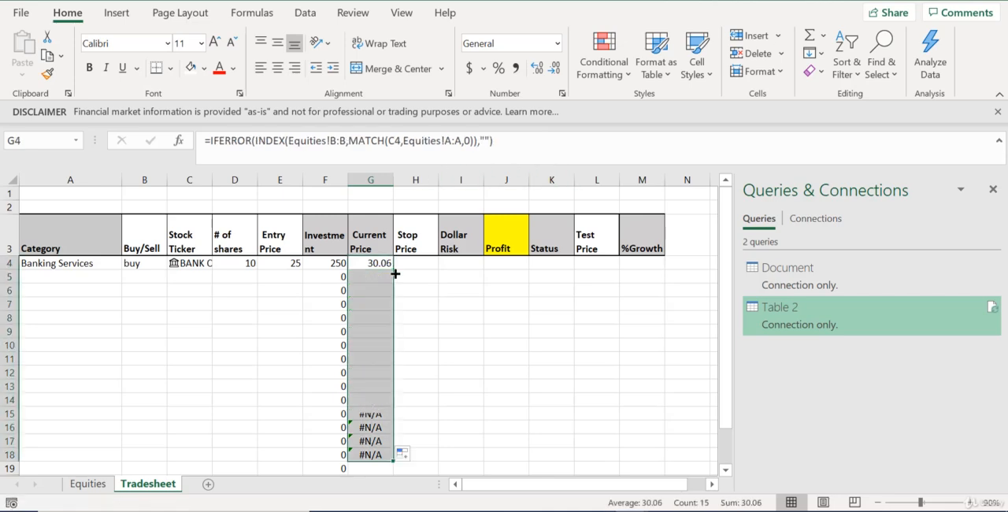
# Try wrapping the Investment formula in F4 as =IFERROR(D4*E4,"") and fill it down to F8
pyautogui.click(325, 263)
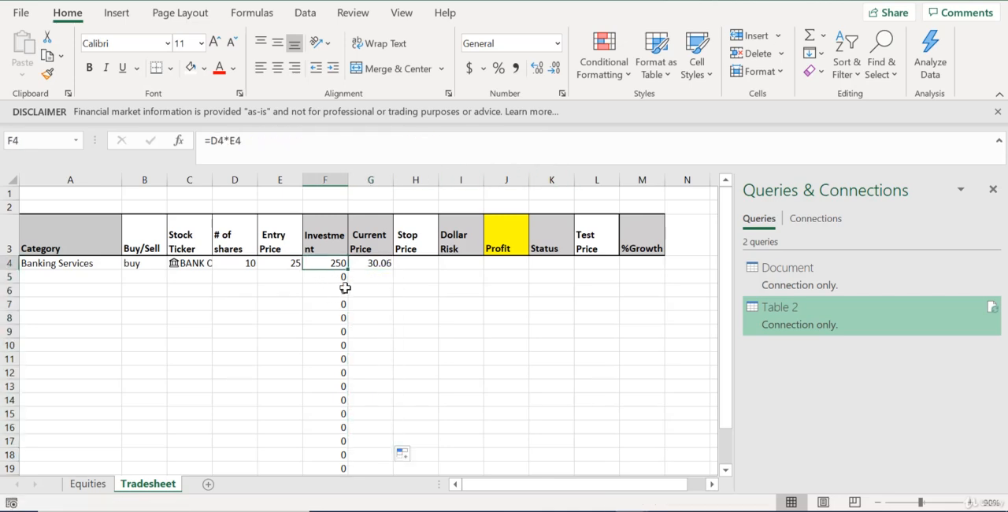
pyautogui.click(212, 143)
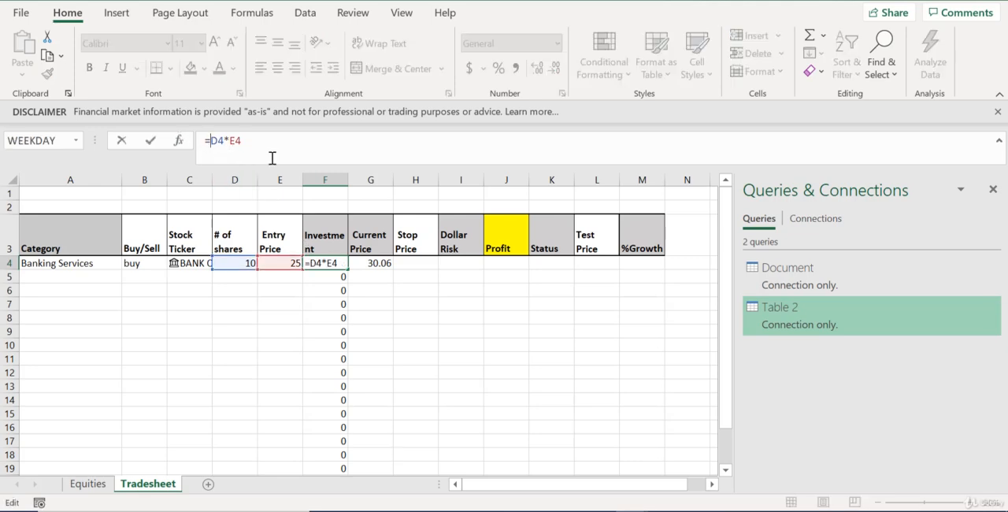
pyautogui.write('iferror')
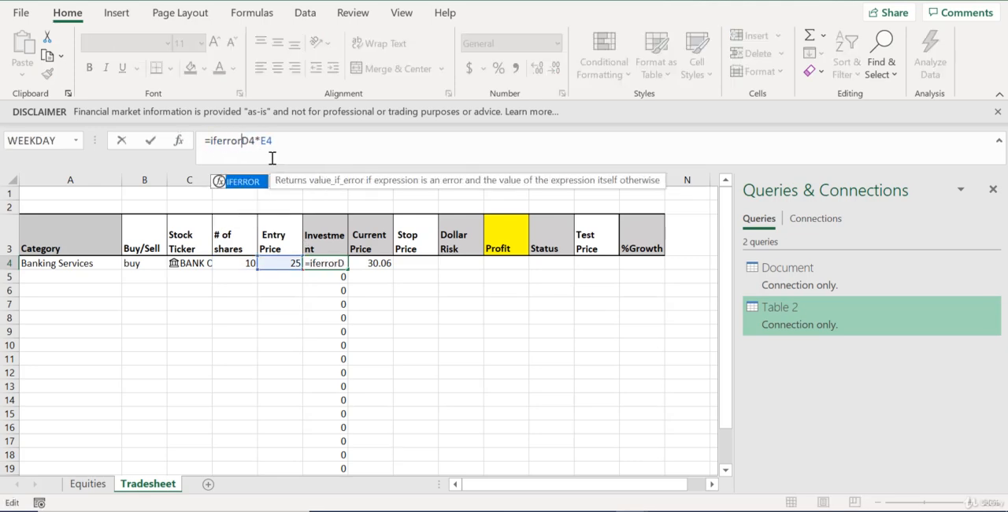
pyautogui.write('(')
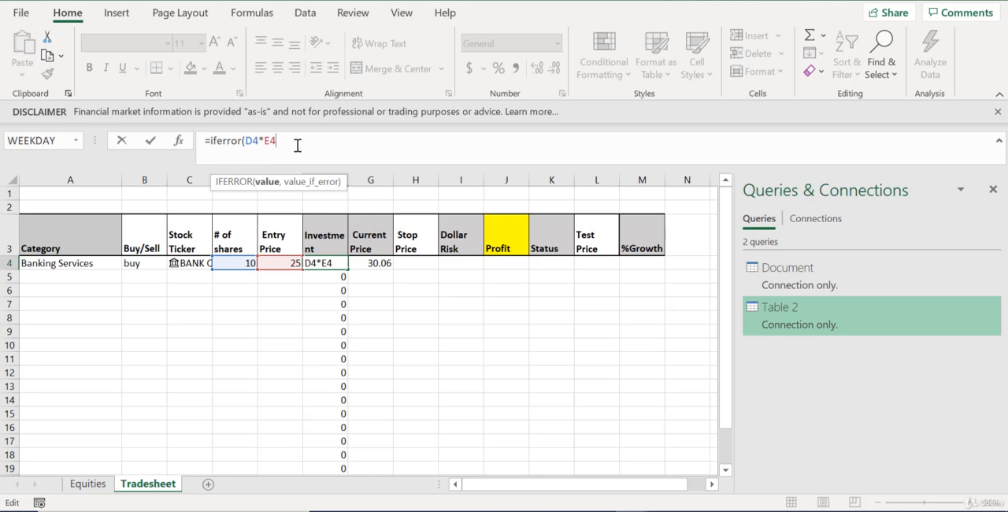
pyautogui.write(',"")')
pyautogui.press('Return')
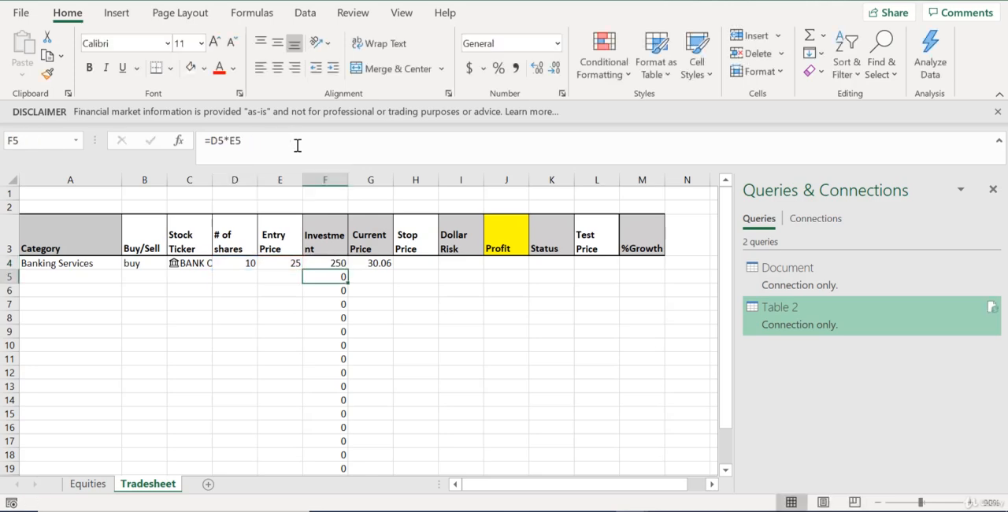
pyautogui.click(334, 263)
pyautogui.moveTo(349, 269); pyautogui.dragTo(349, 320)
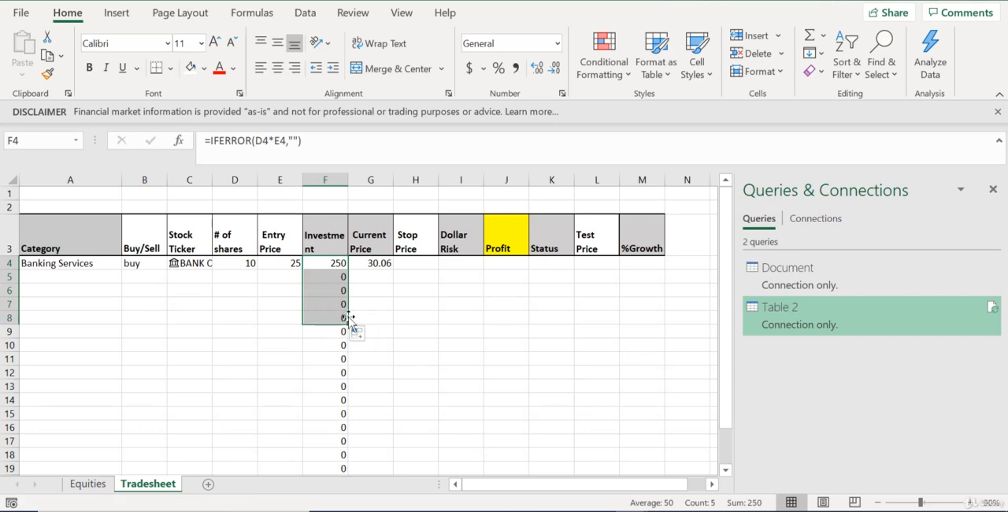
pyautogui.click(323, 140)
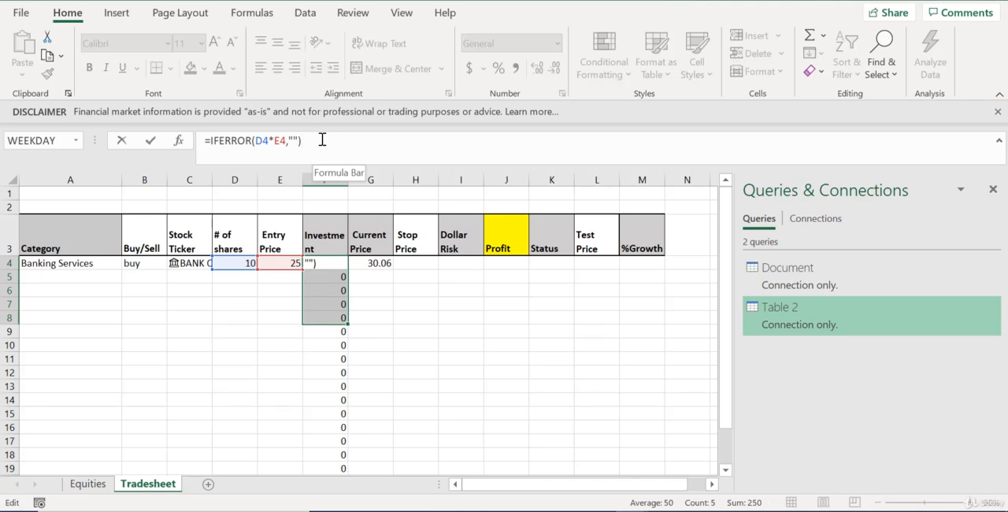
pyautogui.press('Escape')
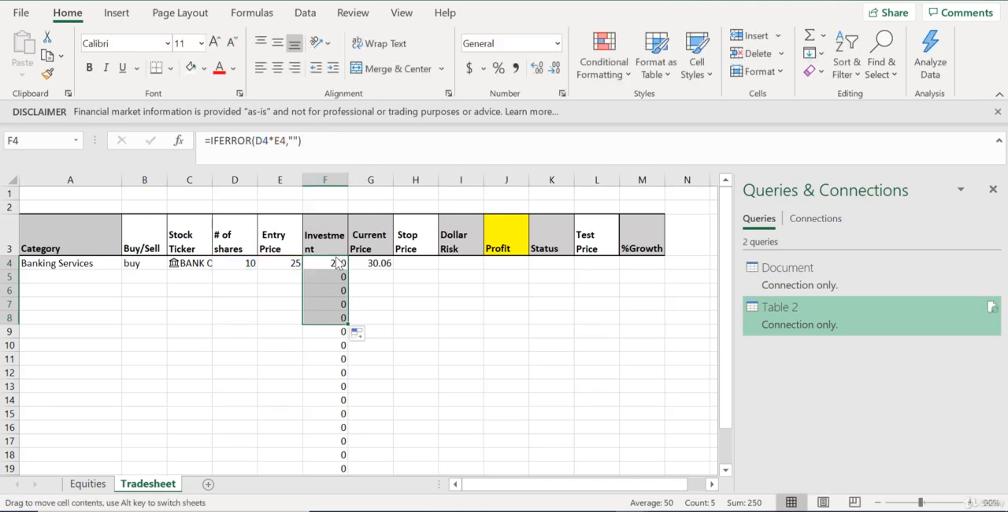
# Rewrite the Investment formula in F4 as =IF(ISBLANK(E4),"",D4*E4) so rows without an Entry Price stay empty
pyautogui.click(255, 140)
pyautogui.press('BackSpace')
pyautogui.press('BackSpace')
pyautogui.press('BackSpace')
pyautogui.press('BackSpace')
pyautogui.press('BackSpace')
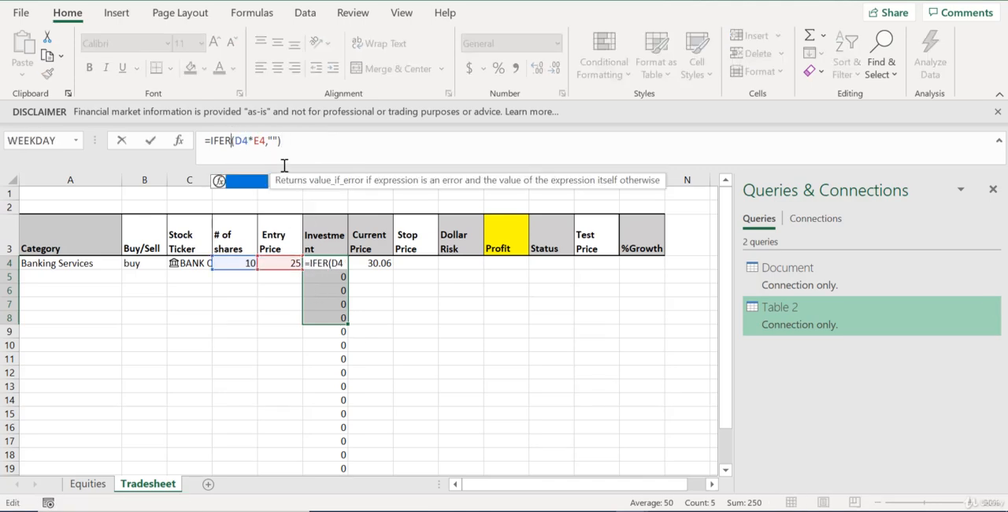
pyautogui.write('(')
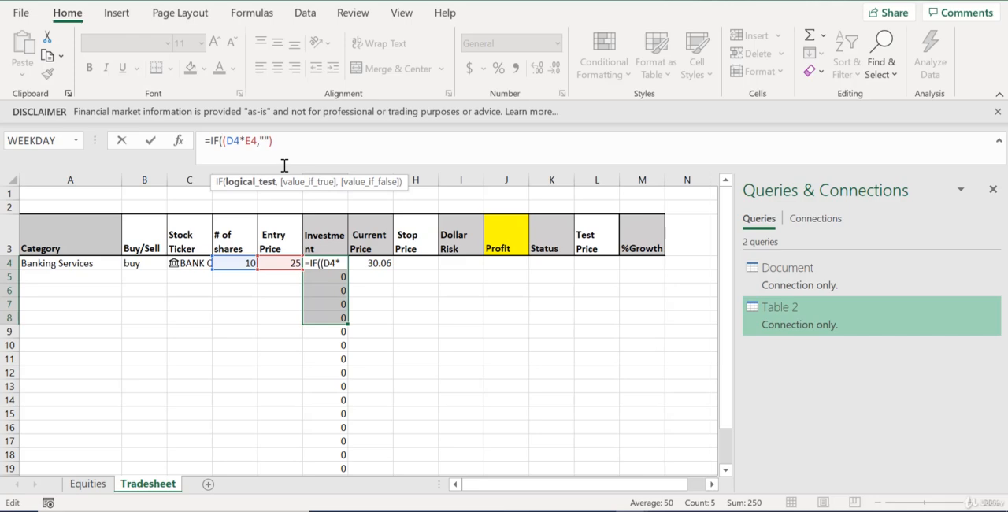
pyautogui.write('isblank(')
pyautogui.click(283, 263)
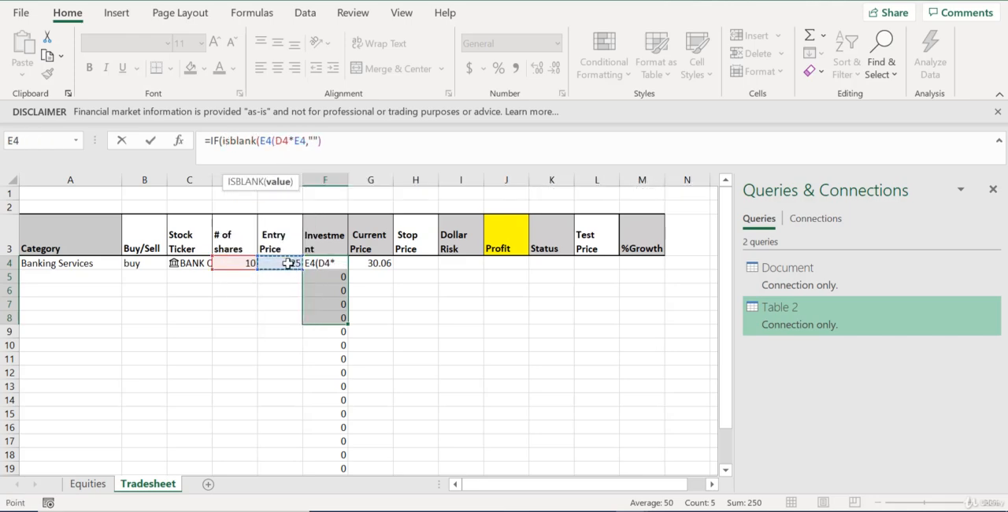
pyautogui.write(')')
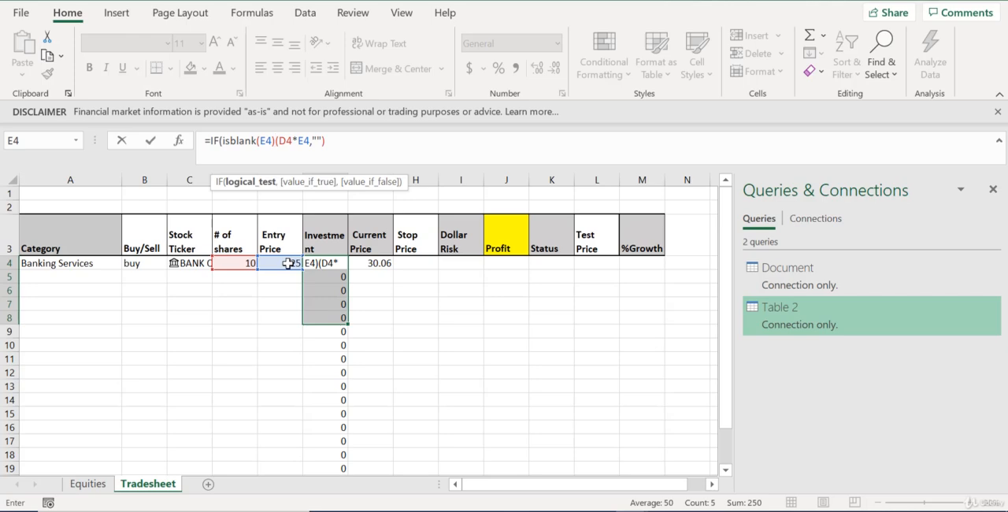
pyautogui.write(',')
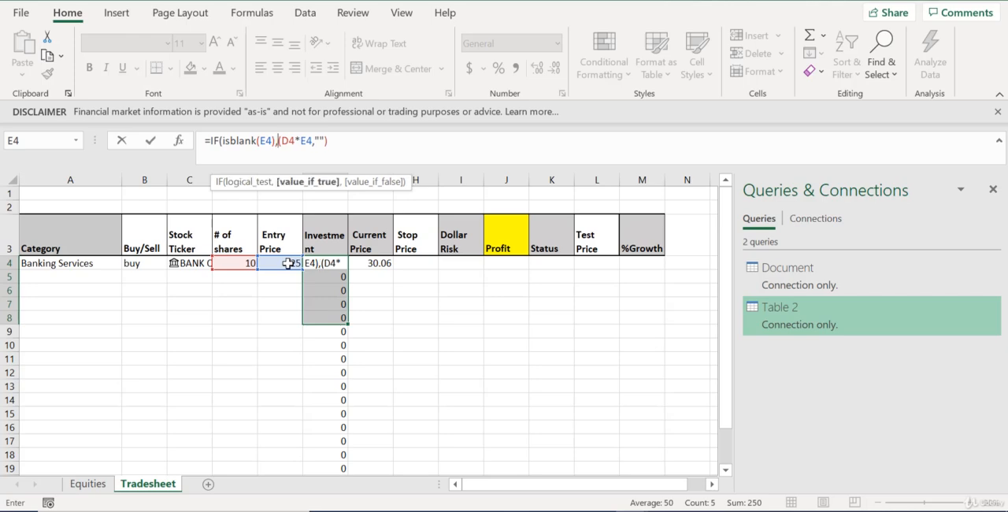
pyautogui.press('Delete')
pyautogui.write('""')
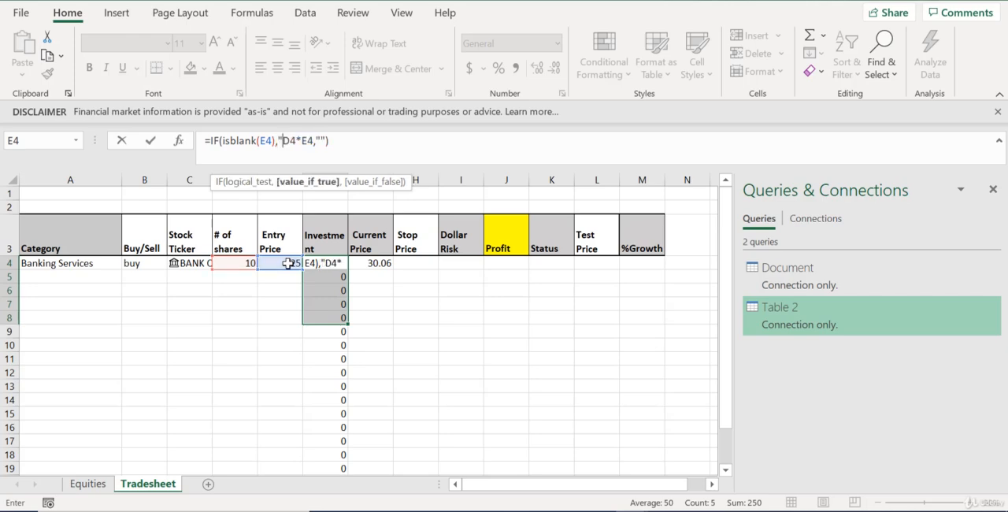
pyautogui.write(',')
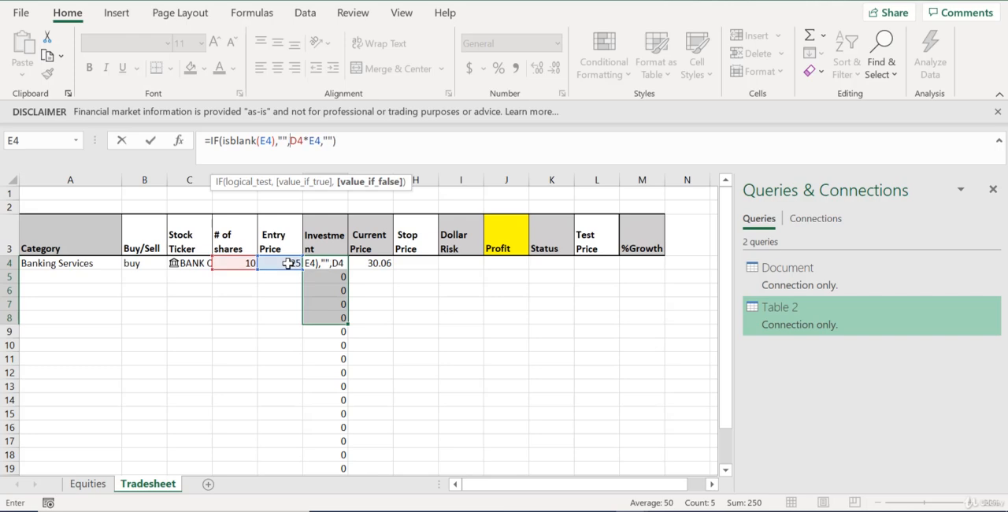
pyautogui.click(329, 140)
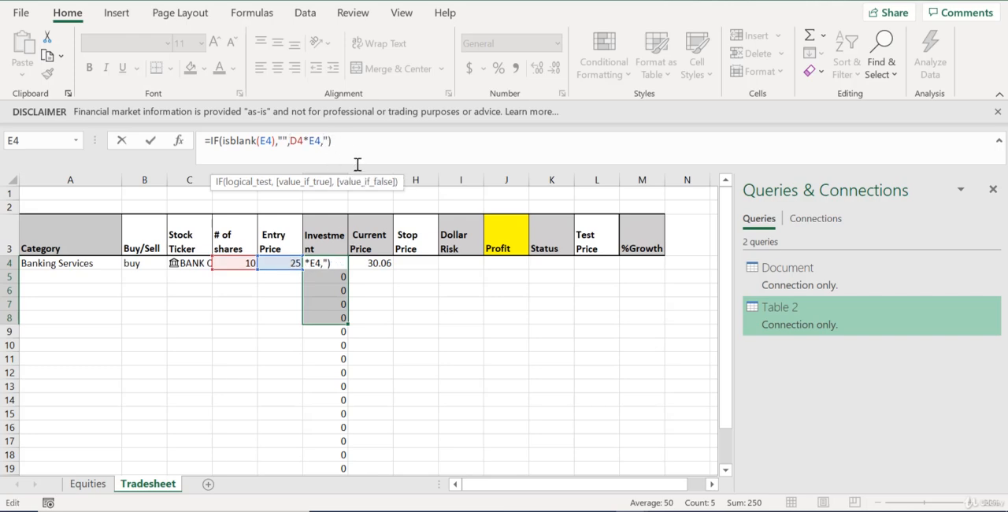
pyautogui.press('BackSpace')
pyautogui.press('BackSpace')
pyautogui.press('Return')
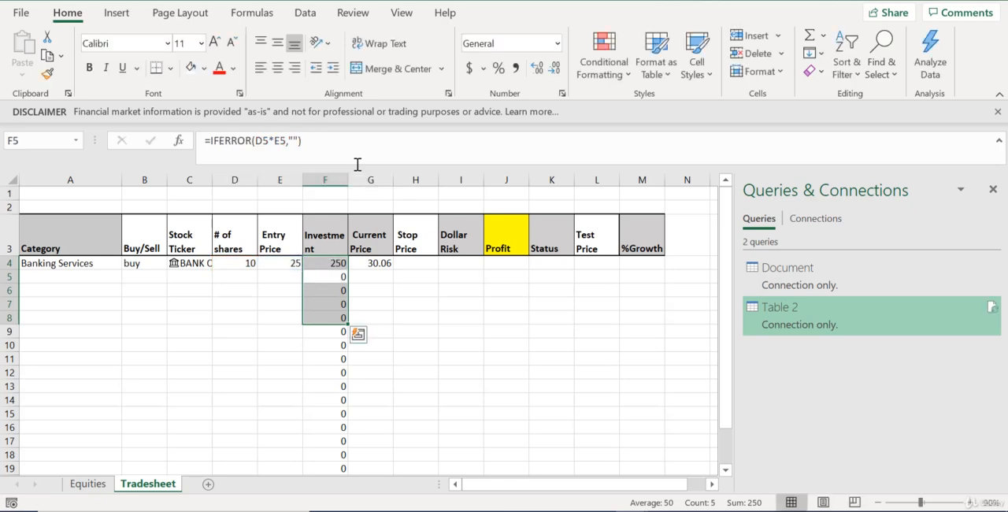
# Fill the F4 formula down the Investment column to row 19 and check the copied formula in F5
pyautogui.click(339, 264)
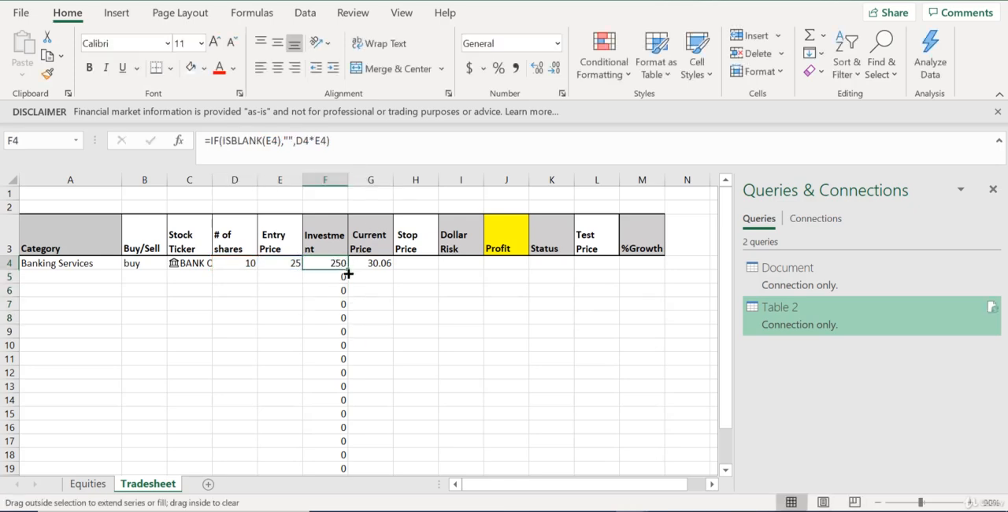
pyautogui.doubleClick(349, 273)
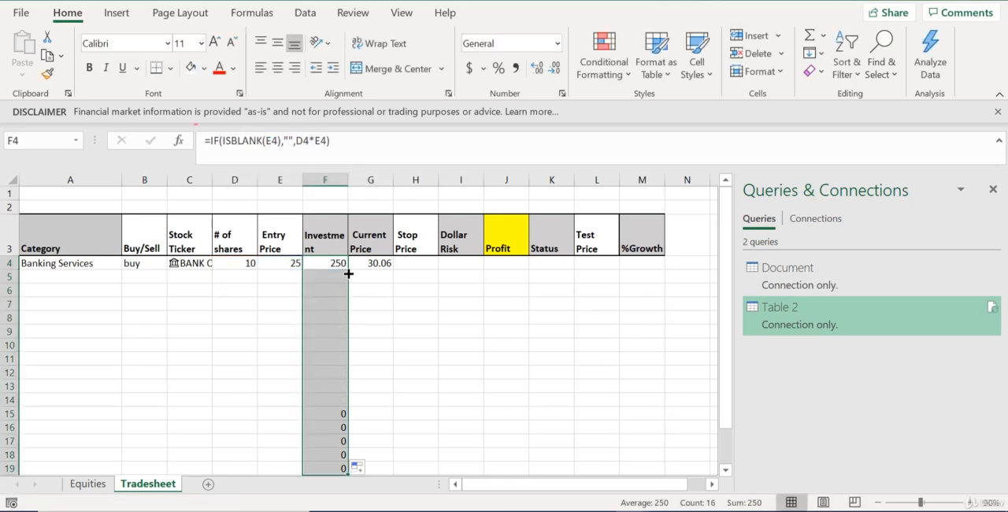
pyautogui.click(285, 280)
pyautogui.click(328, 276)
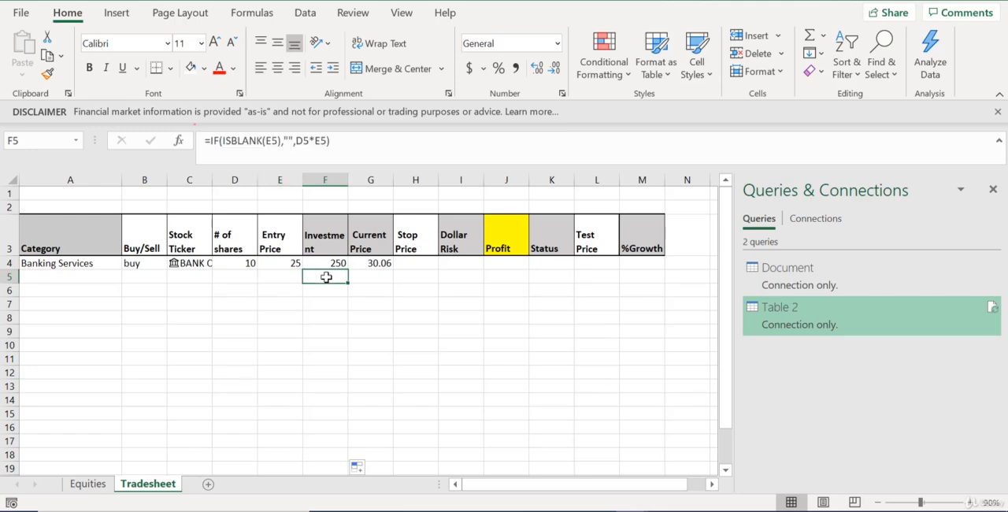
# Test the Investment formula by entering 4 as the Entry Price in E5, and undo that entry
pyautogui.click(293, 278)
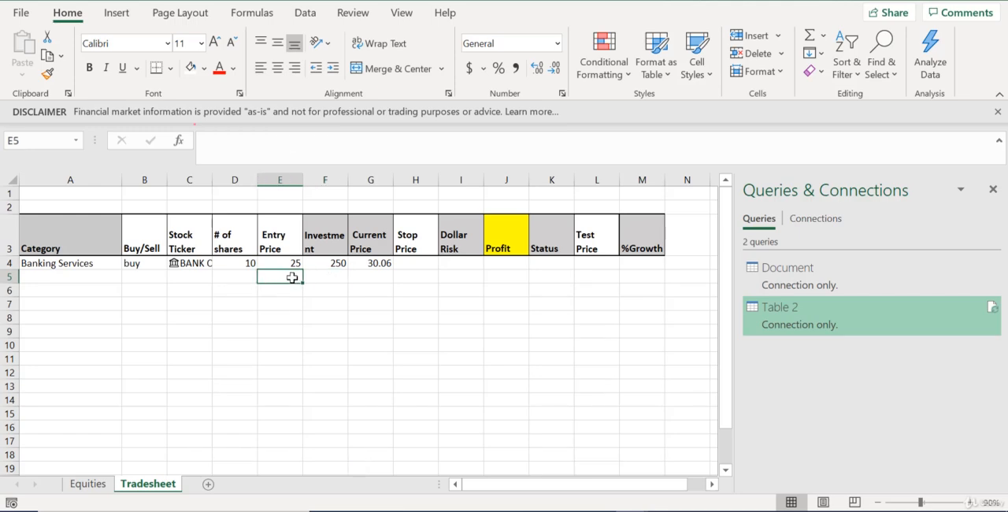
pyautogui.write('4')
pyautogui.press('Return')
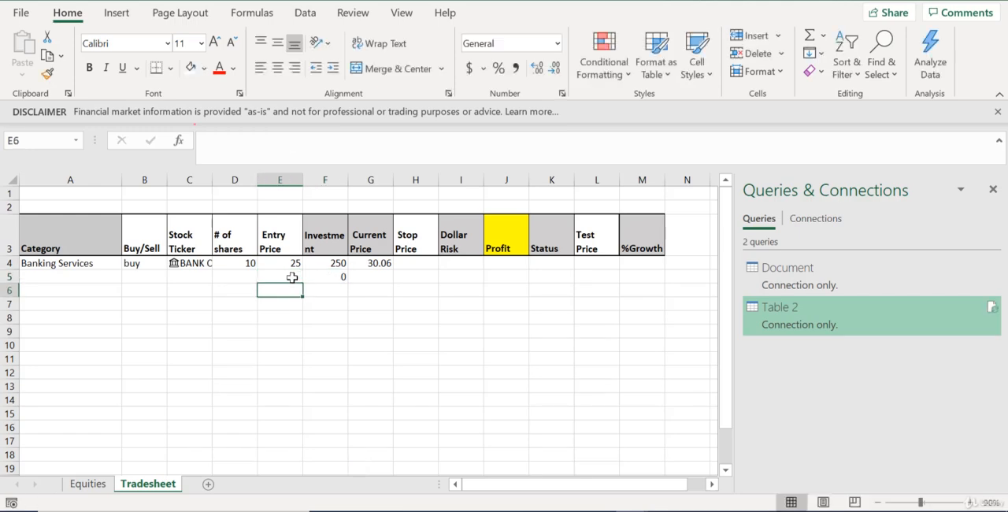
pyautogui.hotkey('ctrl', 'z')
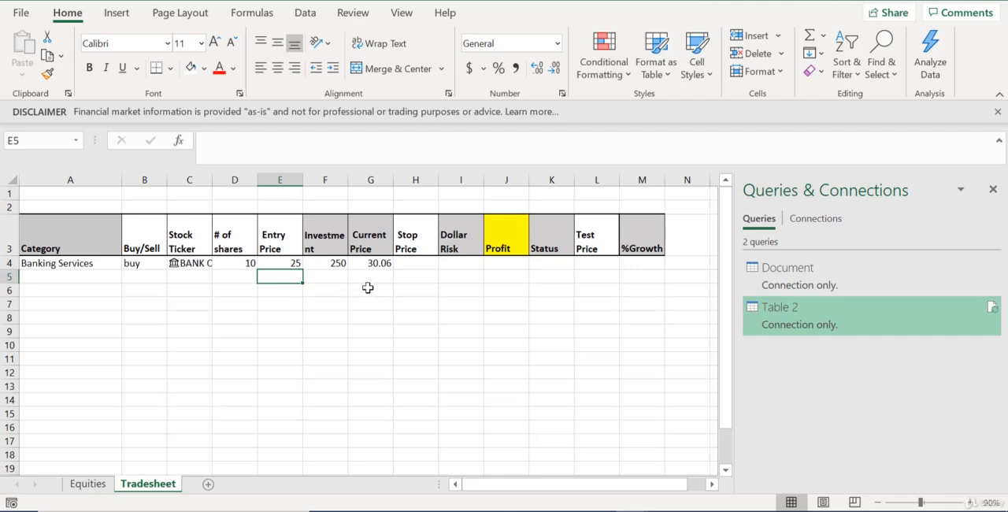
# Fill the Category lookup formula in A4 down to row 21 and check the copied formula in A5
pyautogui.click(110, 304)
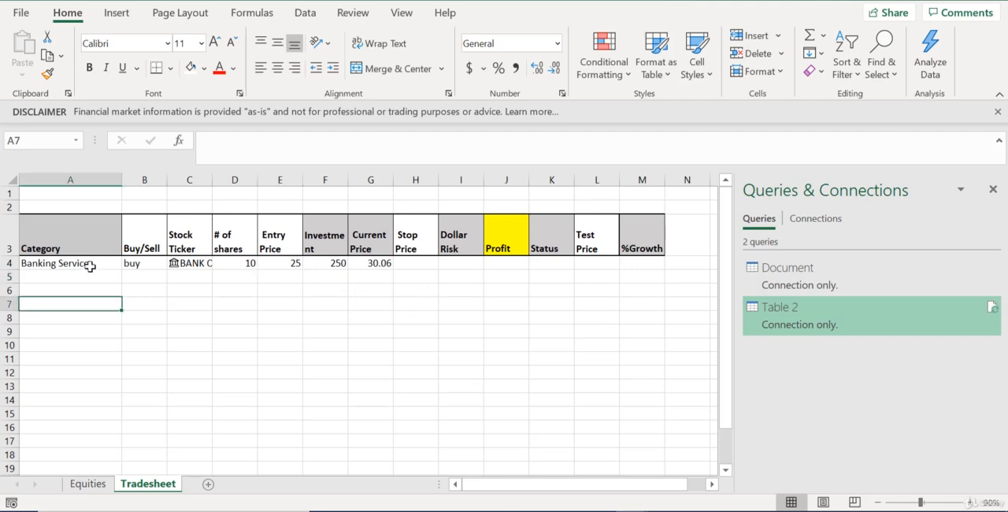
pyautogui.click(90, 266)
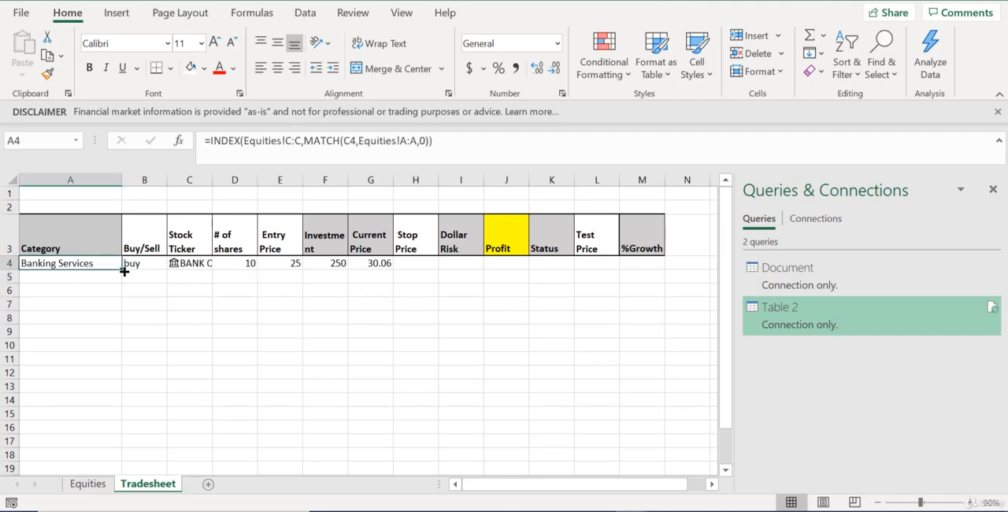
pyautogui.moveTo(125, 271); pyautogui.dragTo(103, 386)
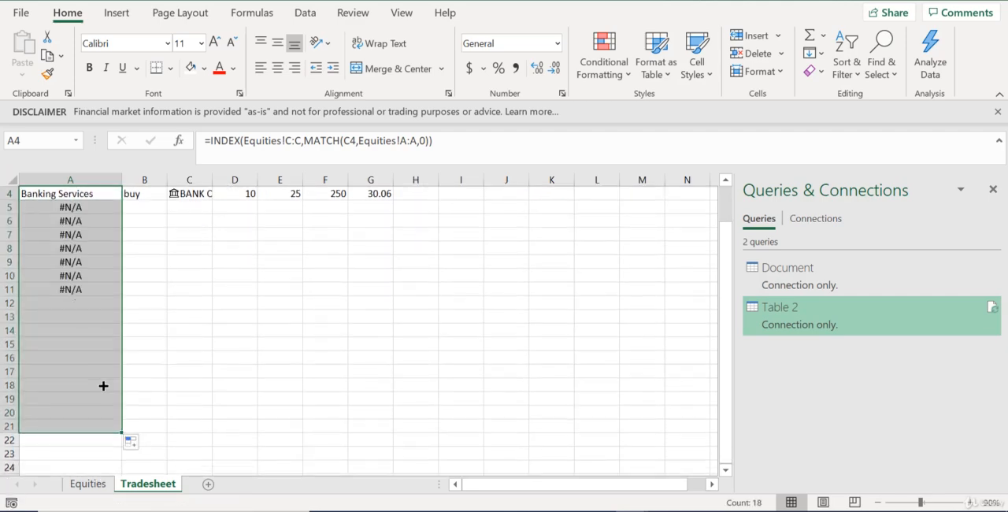
pyautogui.scroll(1, 103, 380)
pyautogui.click(100, 278)
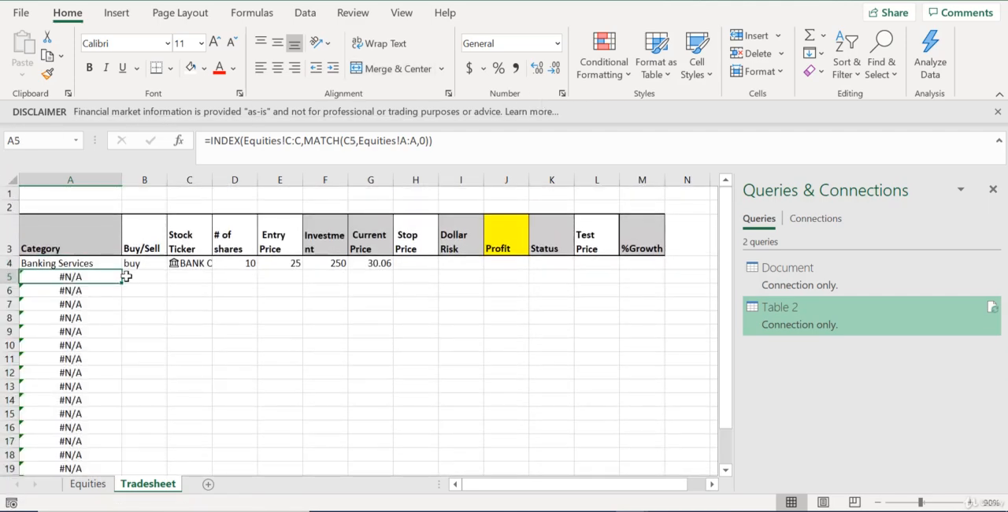
# Rewrite the Category formula in A4 as =IFERROR(INDEX(Equities!C:C,MATCH(C4,Equities!A:A,0)),"") and fill it down to row 21
pyautogui.click(106, 262)
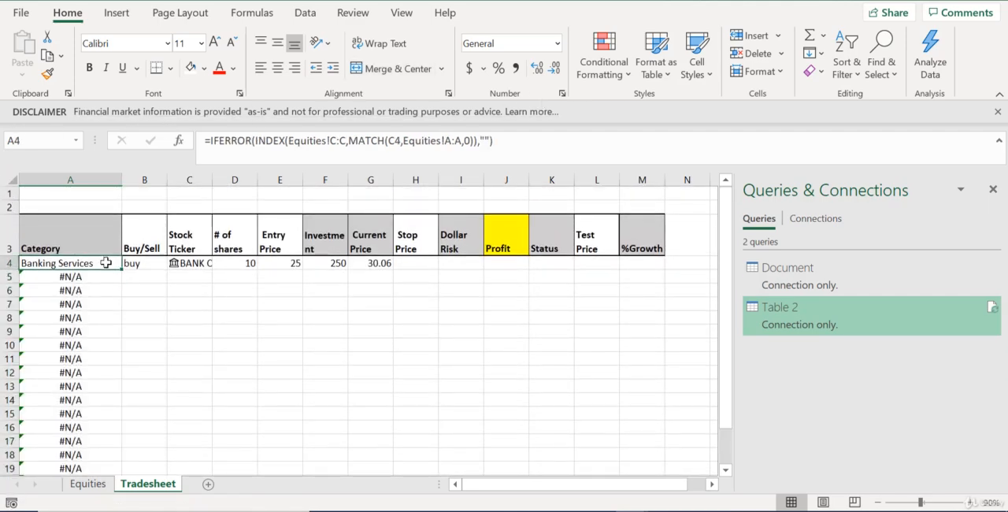
pyautogui.doubleClick(122, 274)
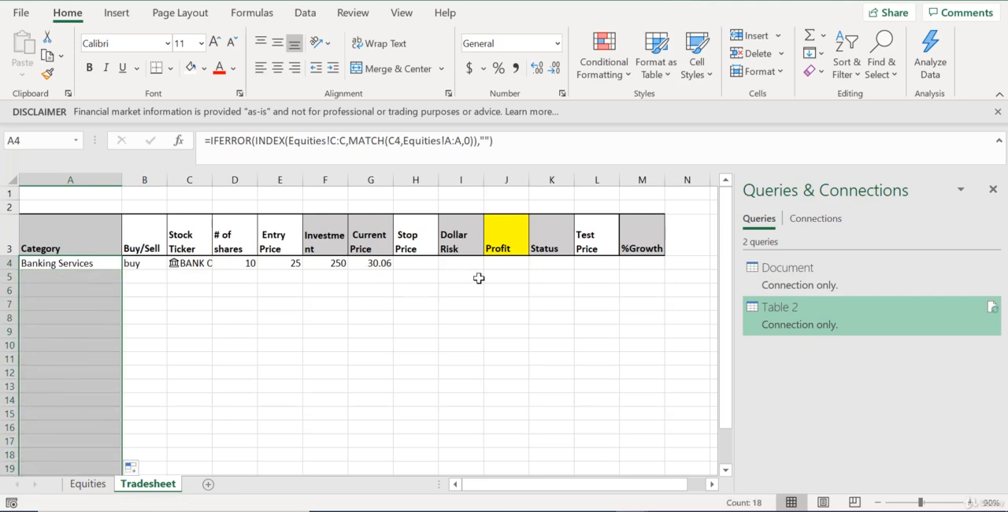
pyautogui.scroll(1, 505, 322)
pyautogui.scroll(-1, 505, 323)
# Enter the Profit formula =(G4-E4)*D4 in J4, using Current Price, Entry Price and number of shares
pyautogui.click(418, 263)
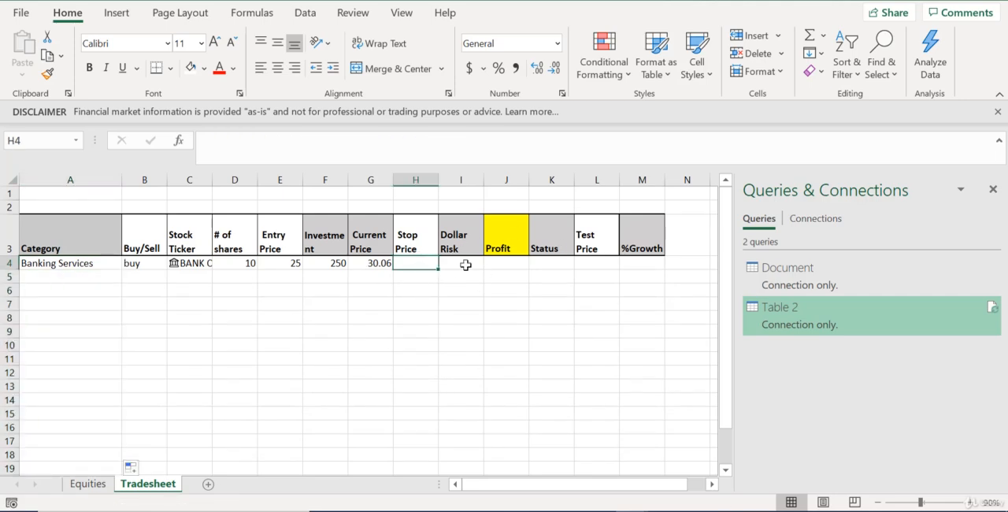
pyautogui.click(508, 264)
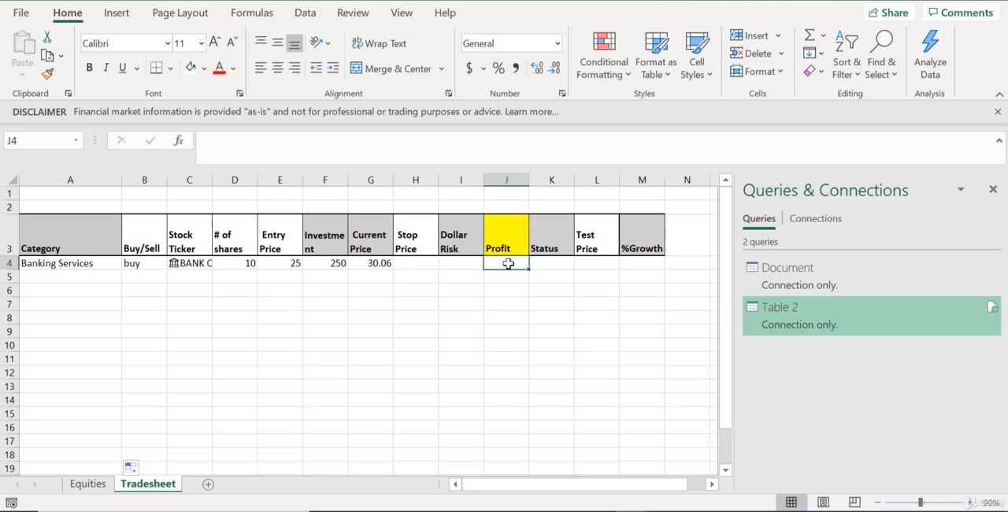
pyautogui.write('=')
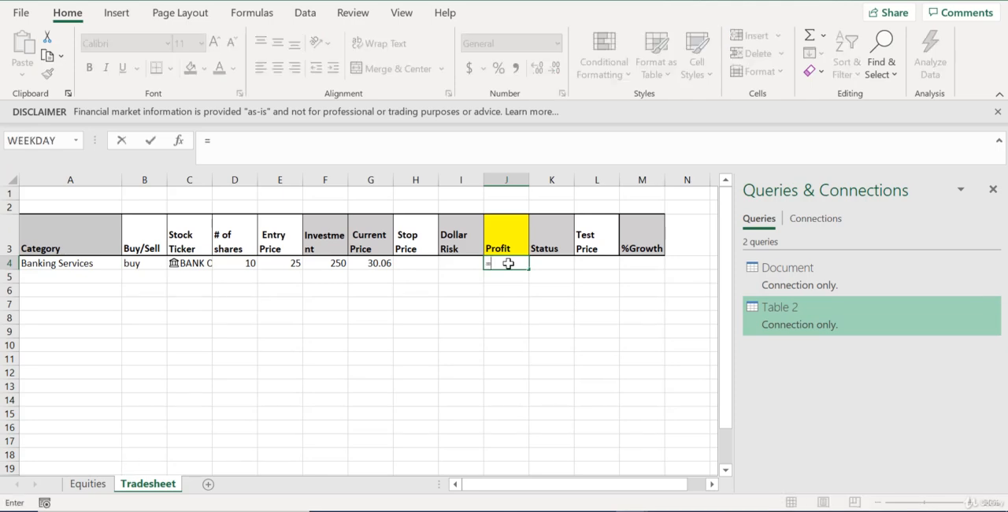
pyautogui.write('(')
pyautogui.click(375, 264)
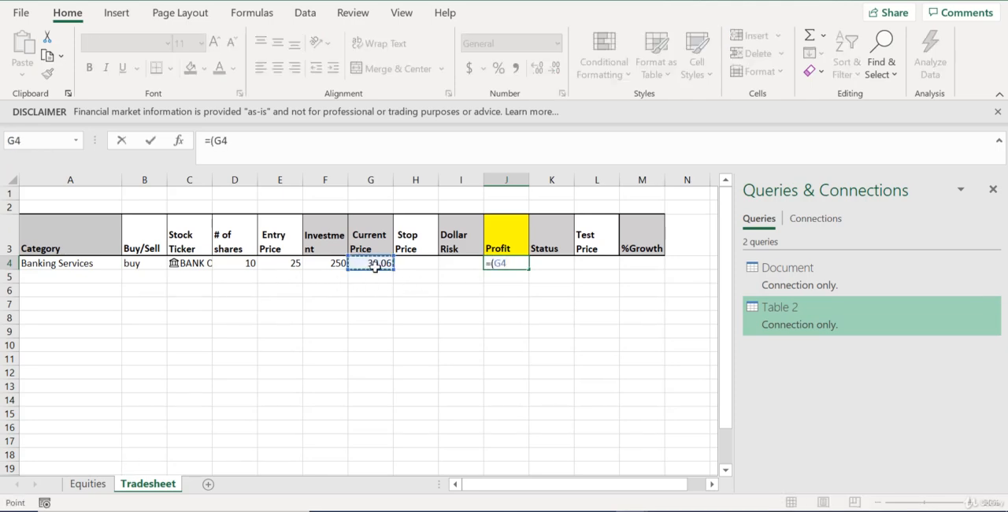
pyautogui.write('-')
pyautogui.click(286, 265)
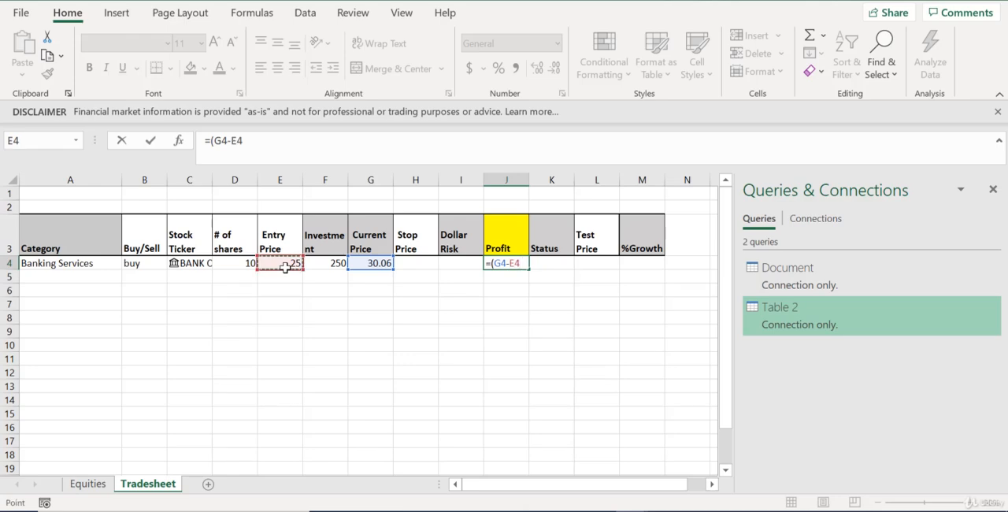
pyautogui.write(')*')
pyautogui.click(230, 267)
pyautogui.press('Return')
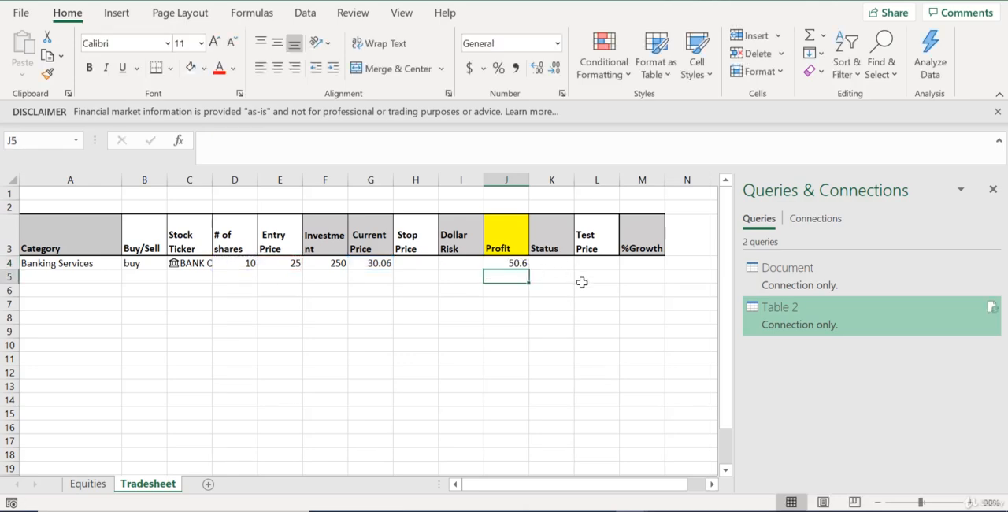
# Enter the Dollar Risk formula =(H4-E4)*D4 in I4, using Stop Price, Entry Price and number of shares
pyautogui.click(476, 261)
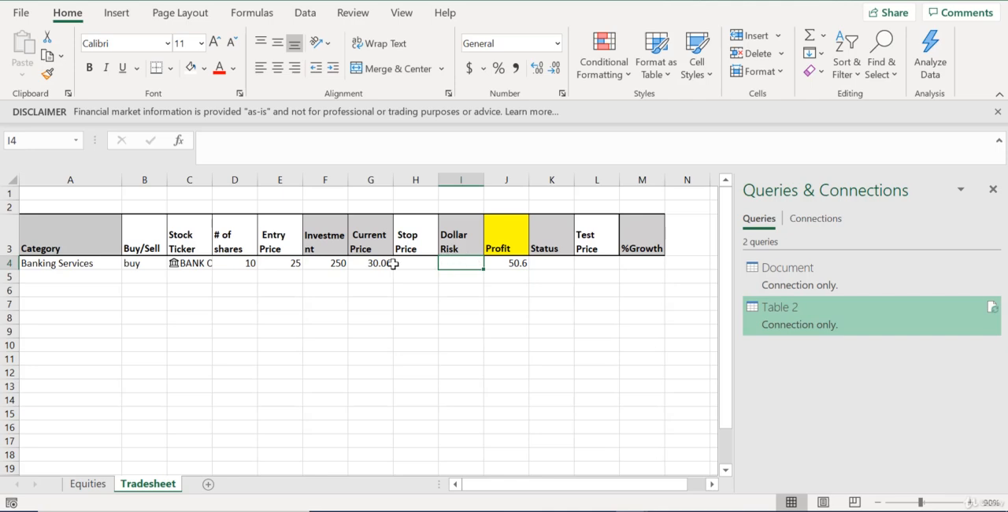
pyautogui.write('=')
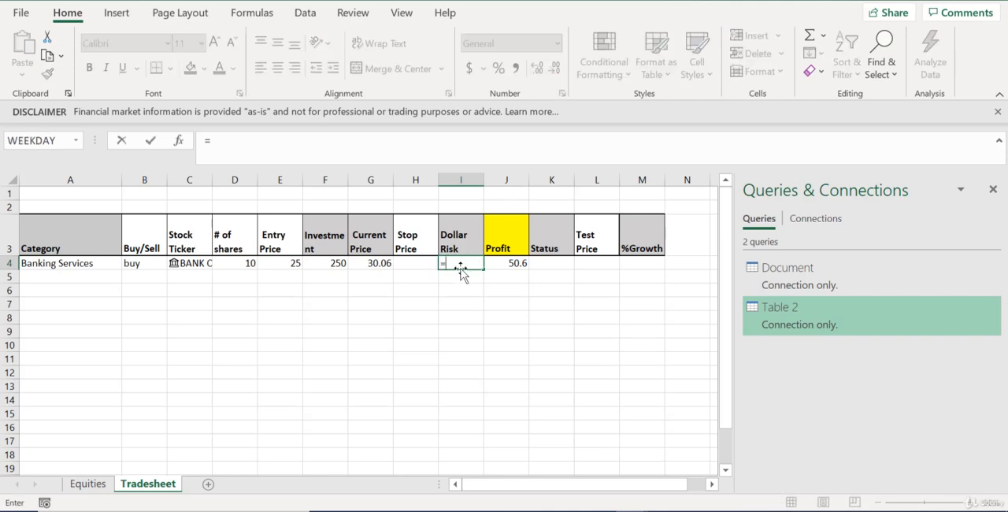
pyautogui.write('(')
pyautogui.click(409, 263)
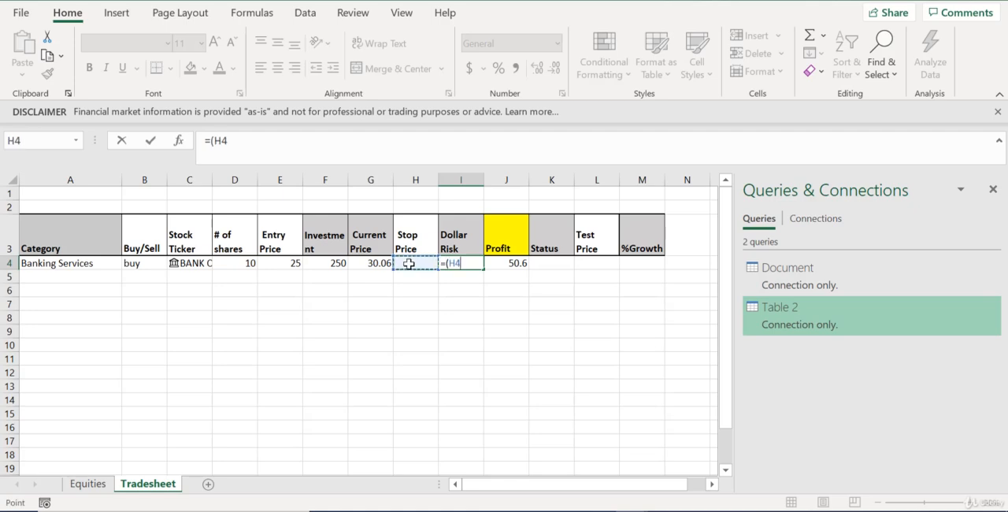
pyautogui.write('-')
pyautogui.click(283, 266)
pyautogui.write(')*')
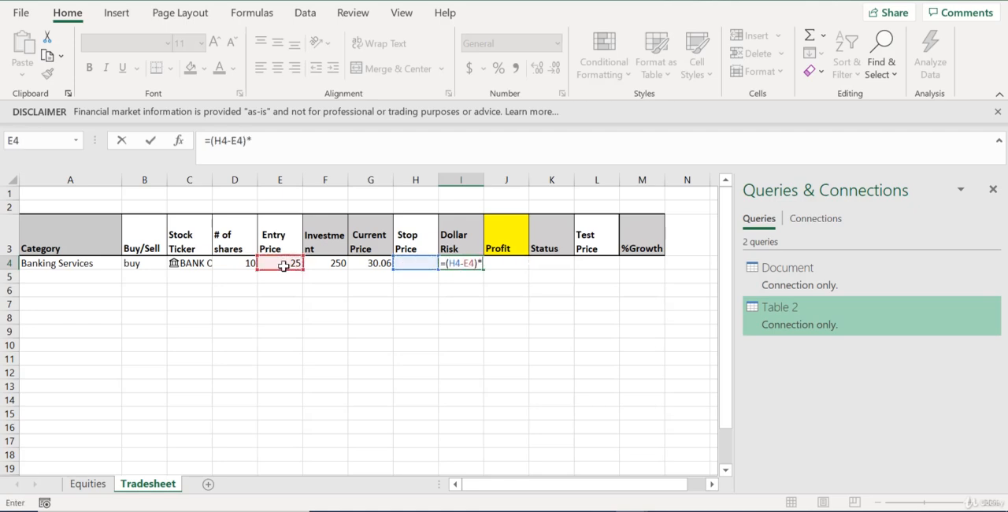
pyautogui.click(241, 265)
pyautogui.press('Return')
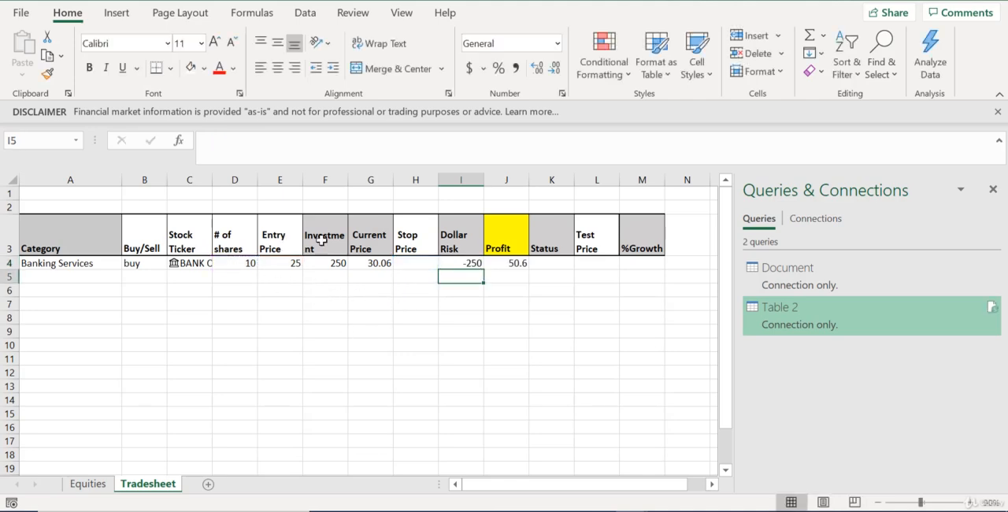
# Enter 20 as the Stop Price in H4 for the Banking Services trade
pyautogui.click(424, 263)
pyautogui.write('20')
pyautogui.press('Return')
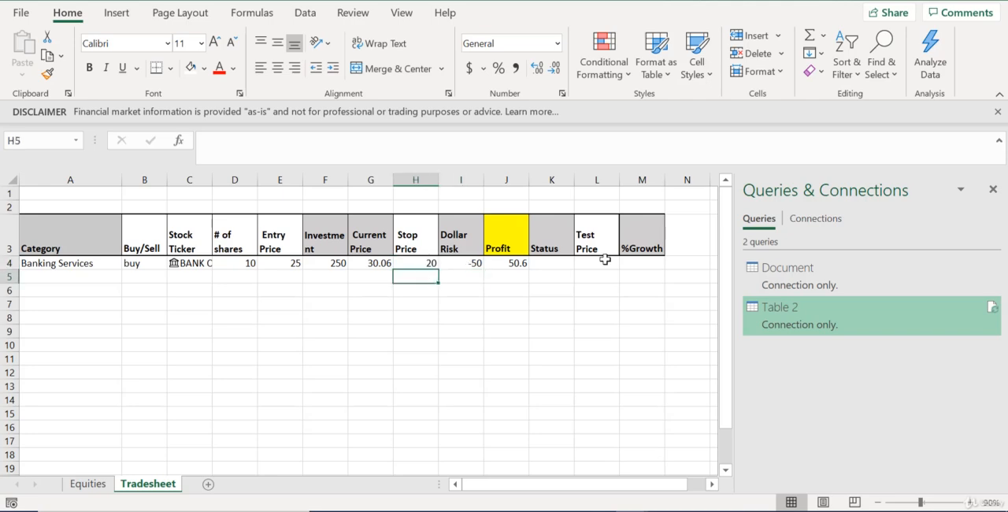
# Enter the Status formula =IF(ISTEXT(B4),"open","") in K4 and test it by clearing and restoring the Buy/Sell entry in B4
pyautogui.click(563, 268)
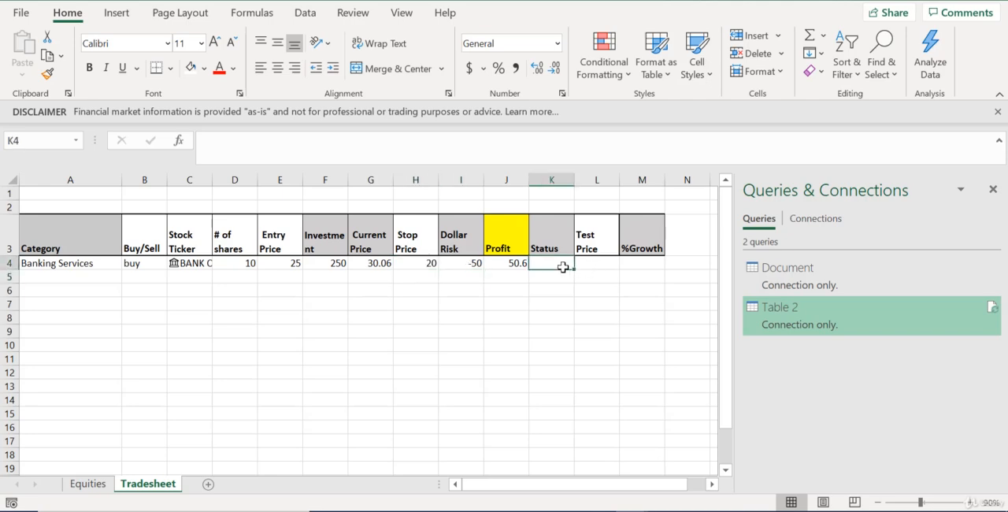
pyautogui.write('=')
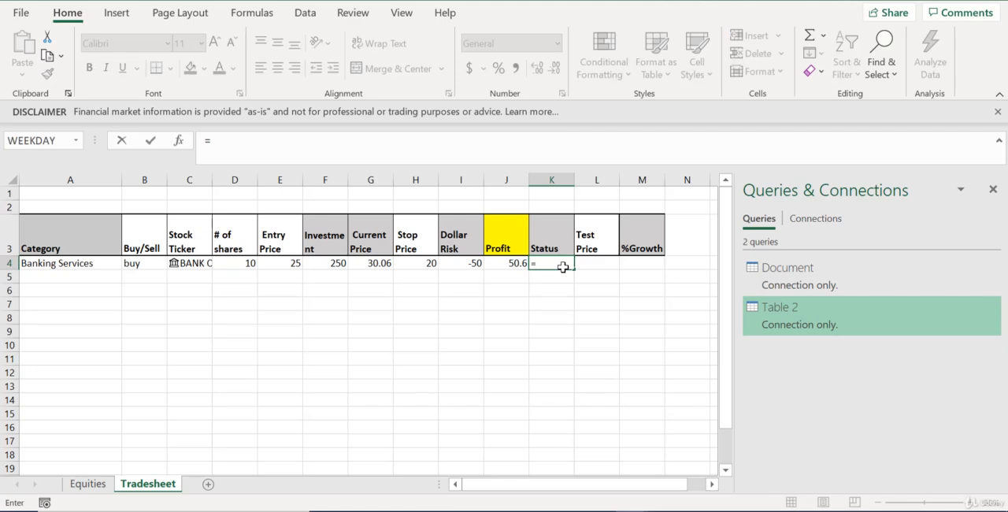
pyautogui.write('if')
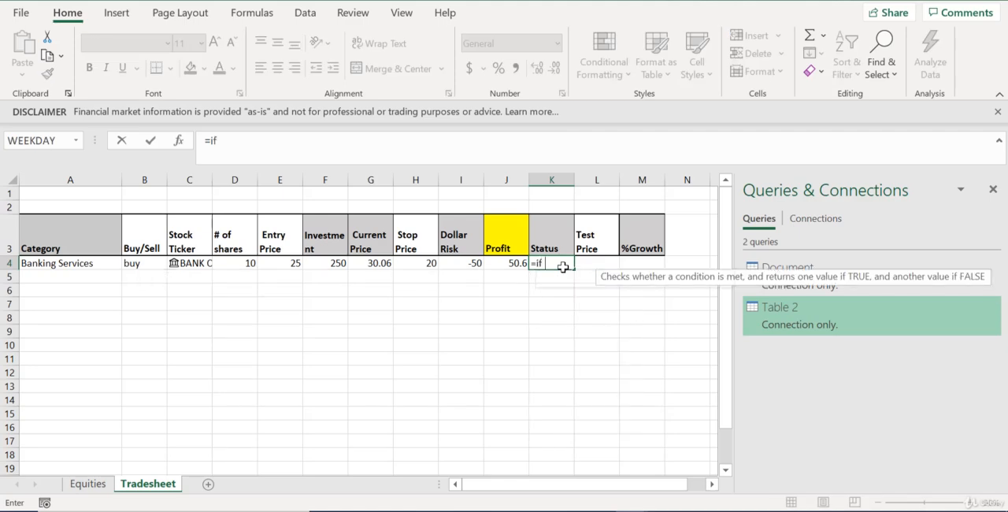
pyautogui.write('(istext(')
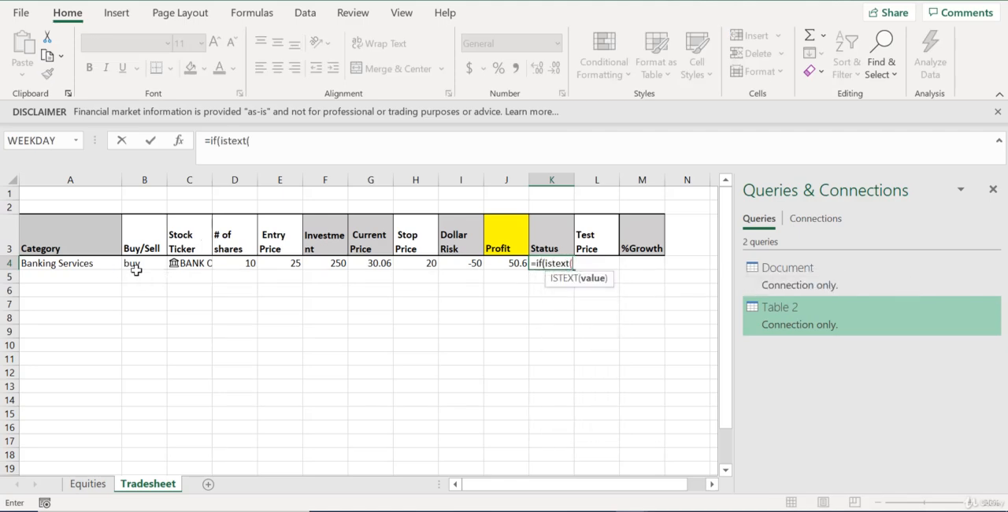
pyautogui.click(151, 266)
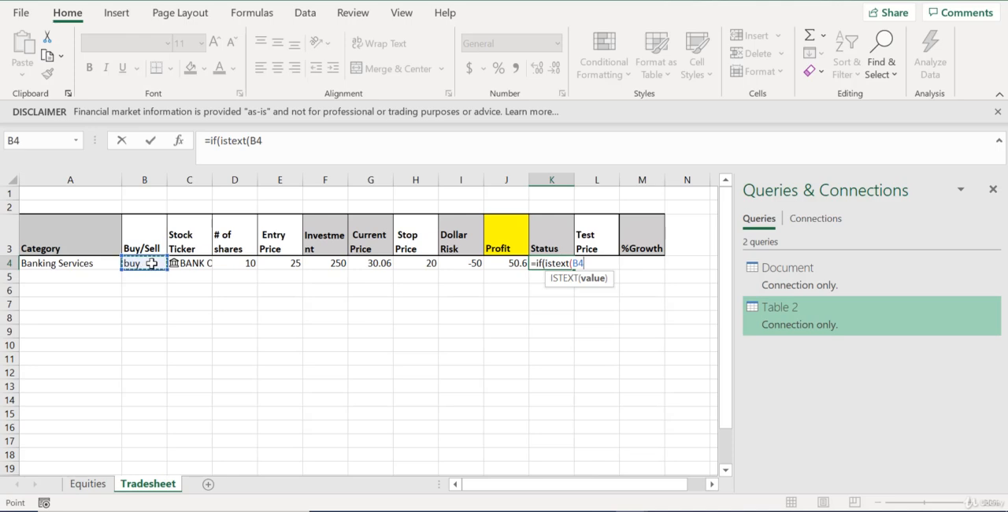
pyautogui.write(')')
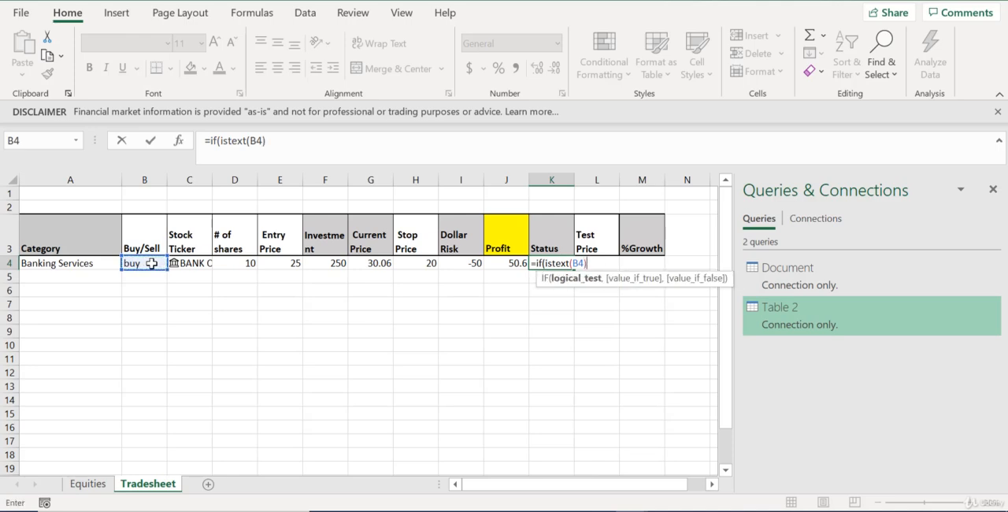
pyautogui.write(',')
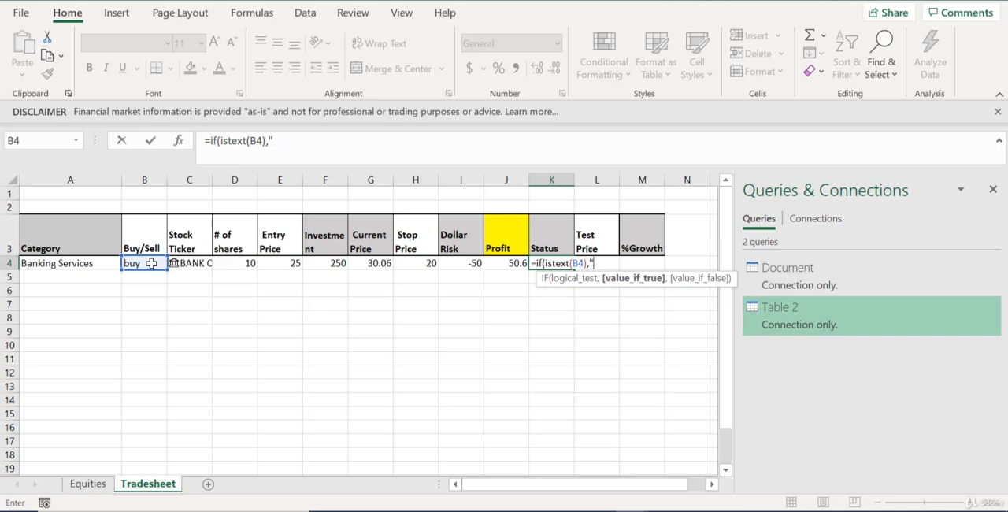
pyautogui.write('"oprn')
pyautogui.press('BackSpace')
pyautogui.press('BackSpace')
pyautogui.write('en",')
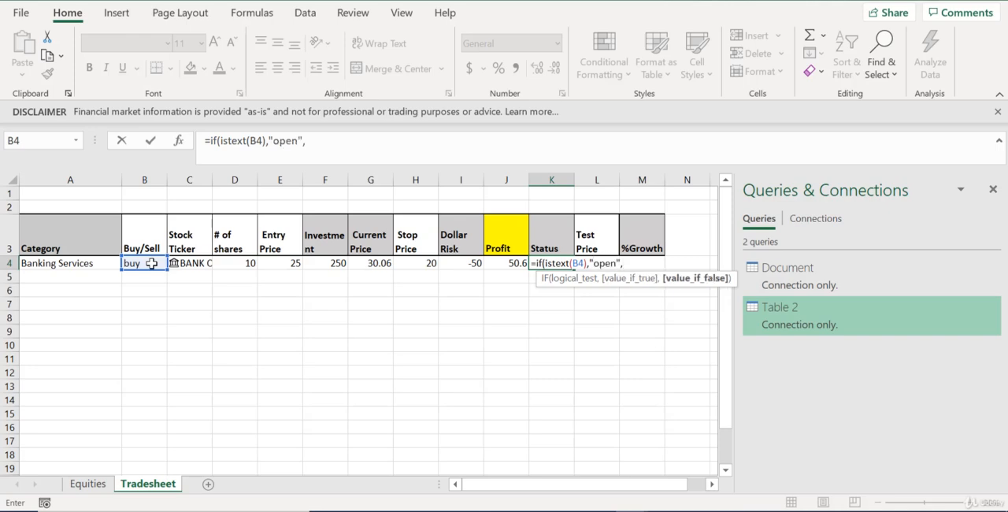
pyautogui.write('"")')
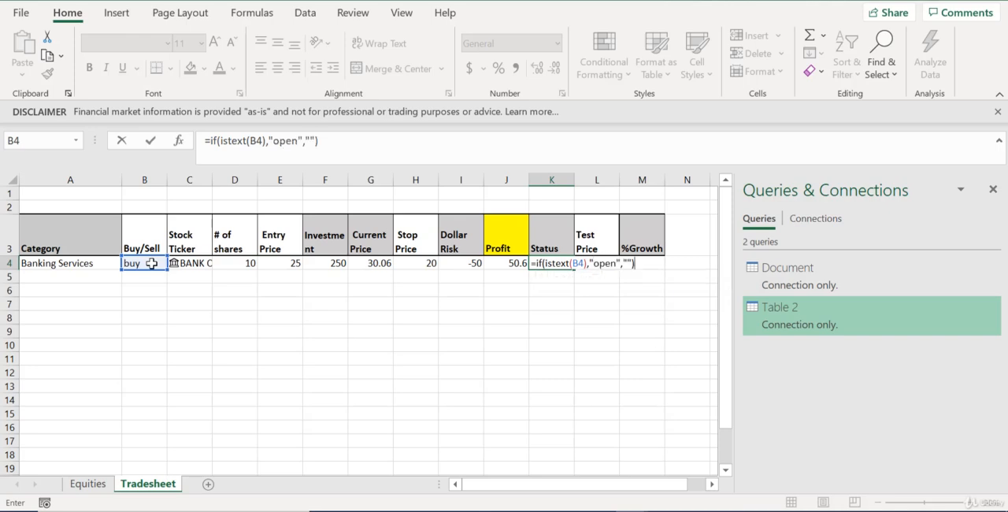
pyautogui.press('Return')
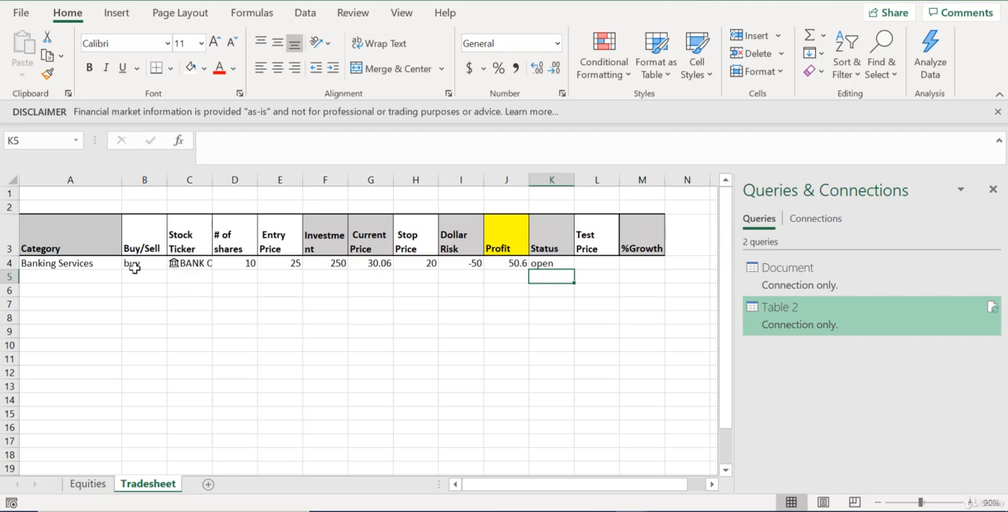
pyautogui.click(135, 268)
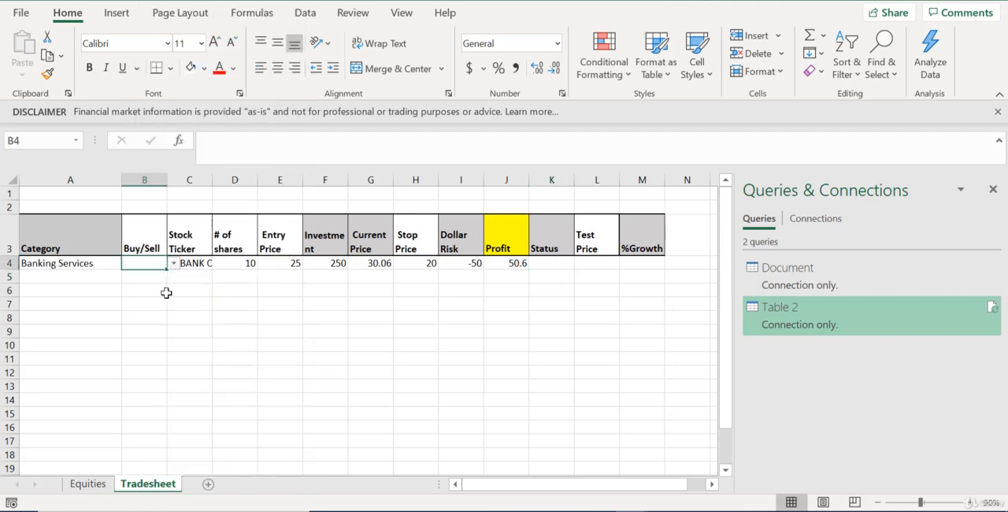
# Enter the %Growth formula =J4/F4 in M4, dividing Profit by Investment, and format the cell as a percentage
pyautogui.click(649, 271)
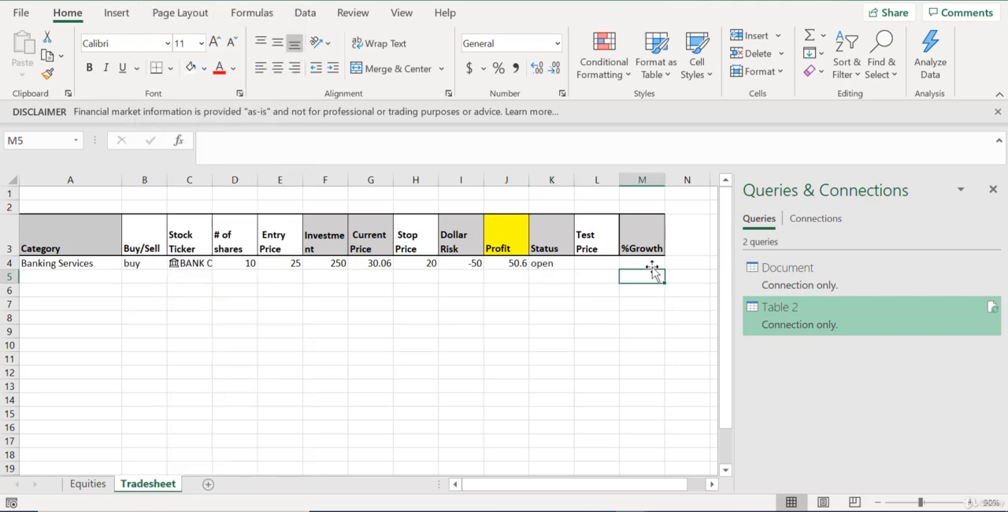
pyautogui.click(657, 262)
pyautogui.write('=')
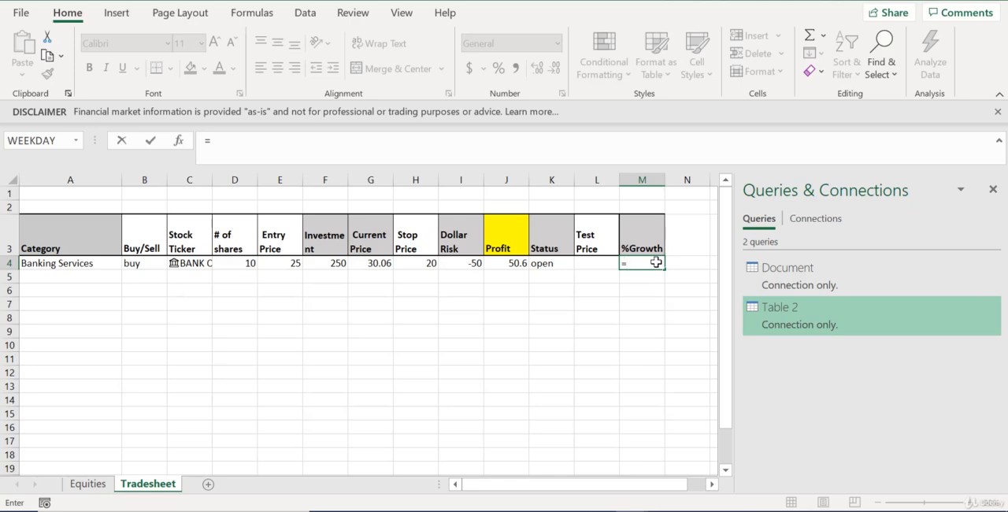
pyautogui.click(511, 263)
pyautogui.write('/')
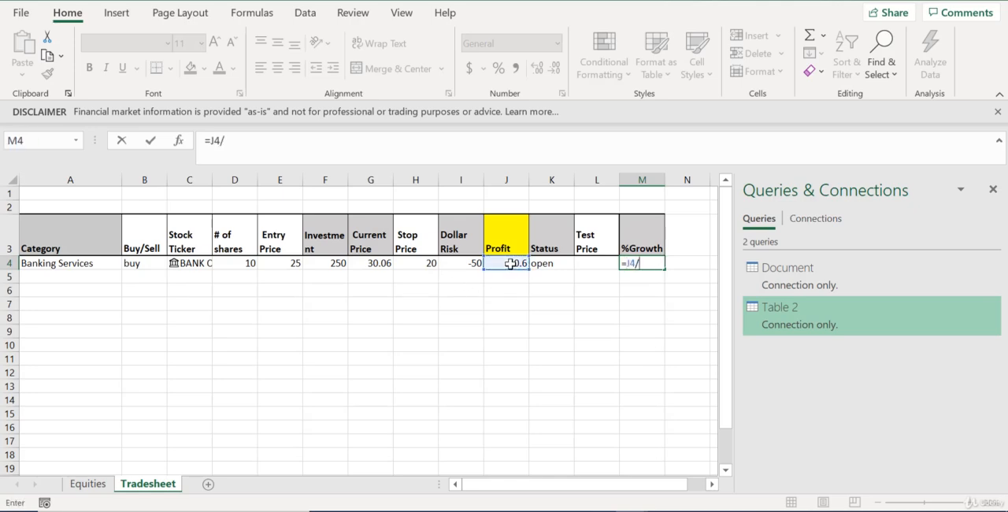
pyautogui.click(334, 266)
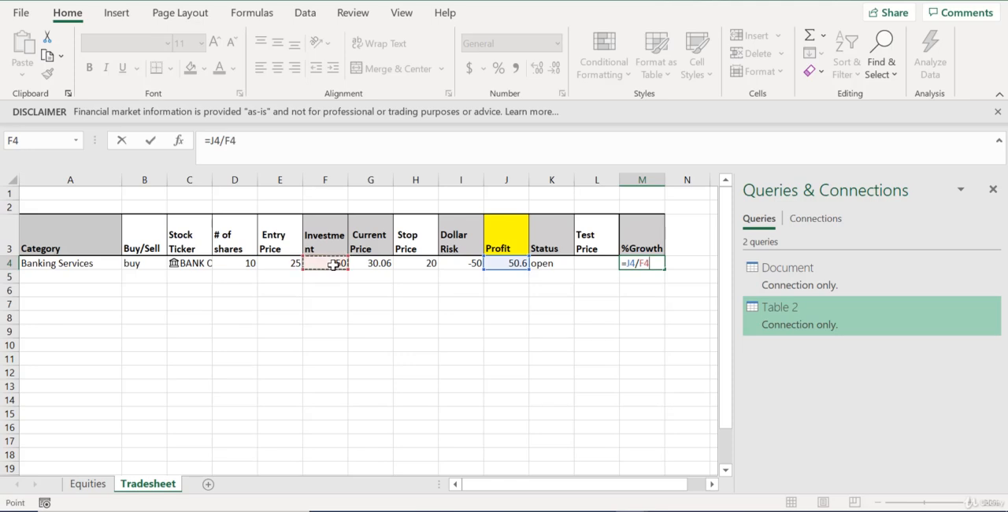
pyautogui.press('Return')
pyautogui.press('Up')
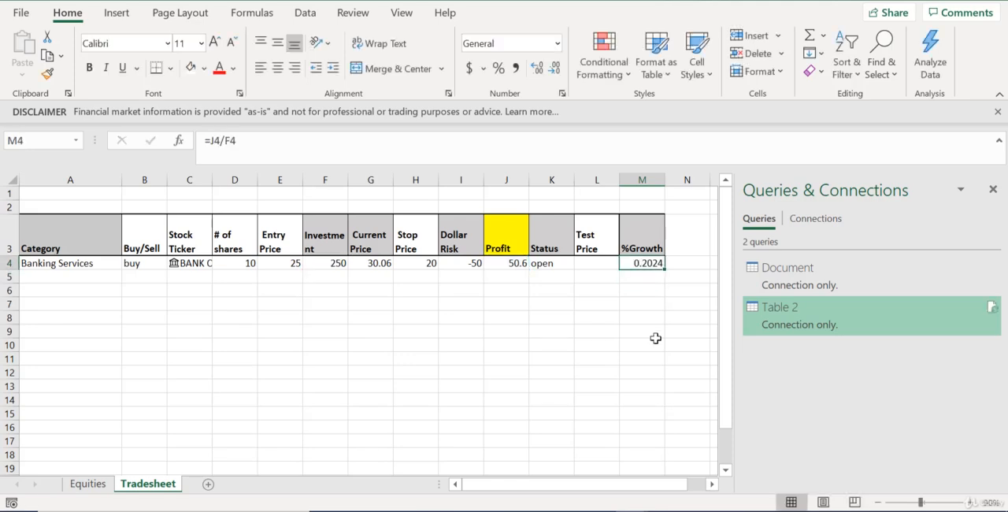
pyautogui.click(504, 76)
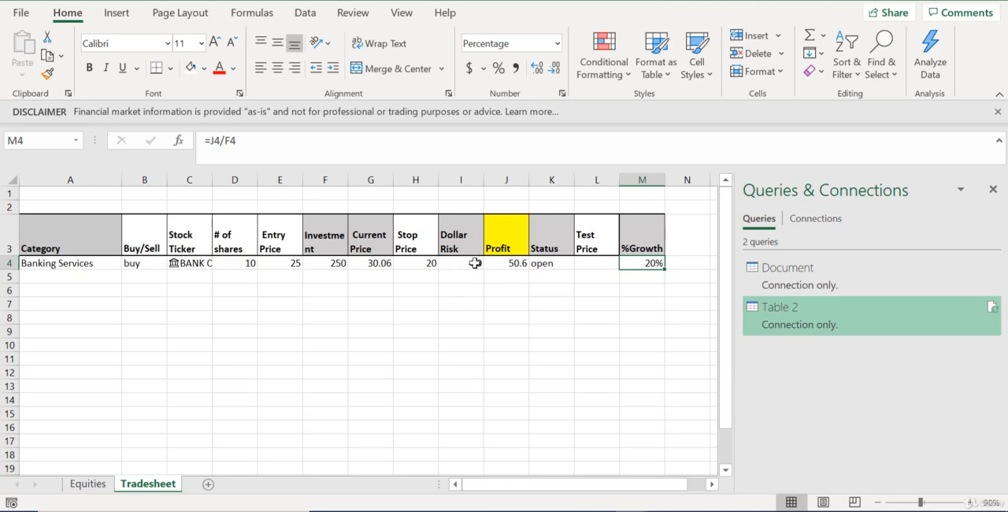
# Format the Dollar Risk cell I4 as Currency with the $ symbol, two decimals and negatives in red parentheses
pyautogui.click(475, 264)
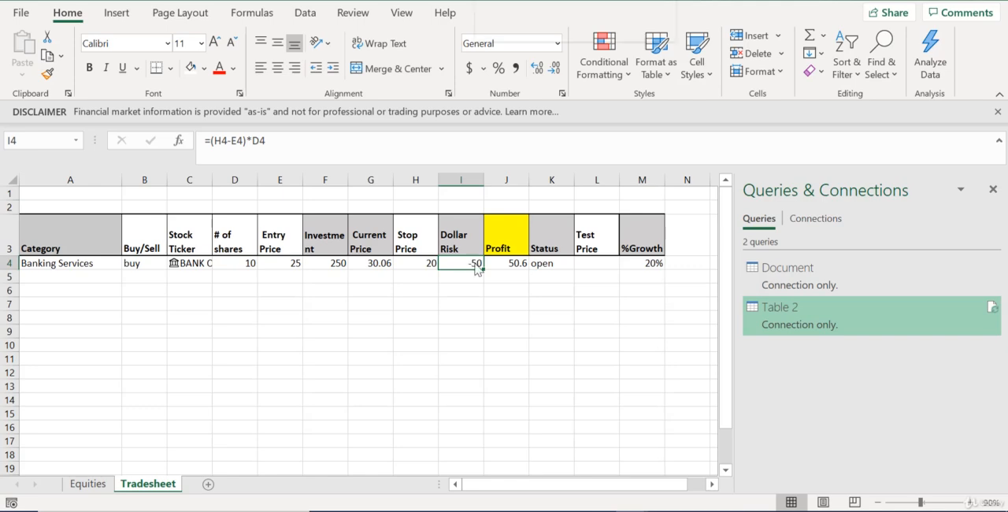
pyautogui.rightClick(475, 264)
pyautogui.click(564, 428)
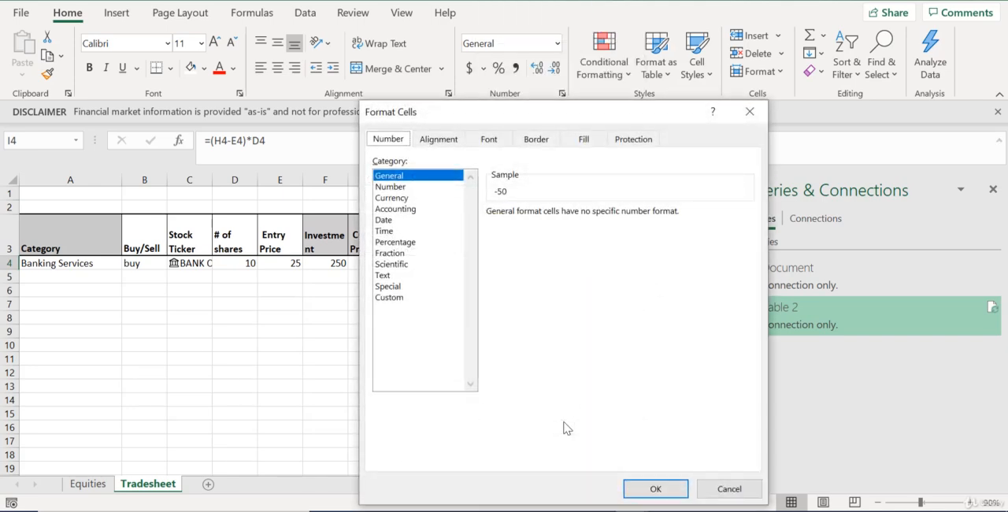
pyautogui.click(401, 198)
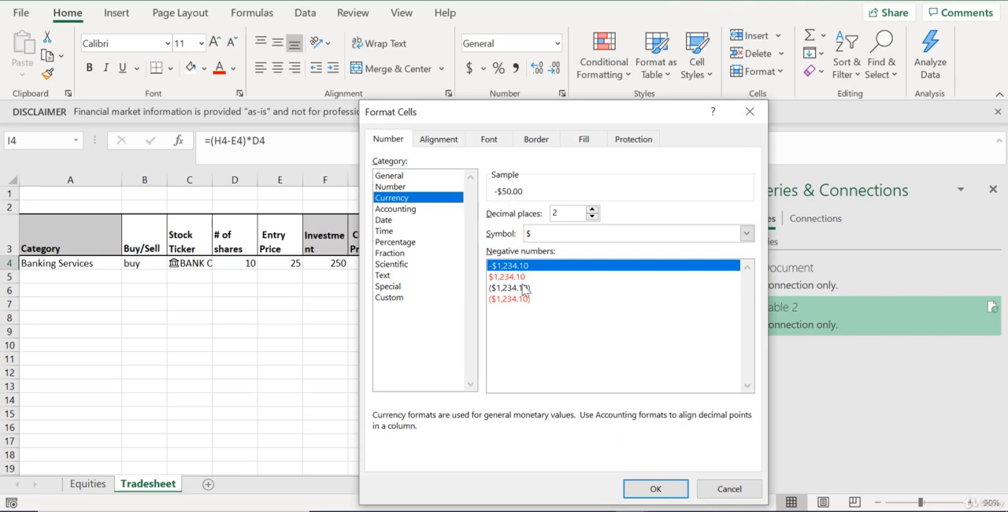
pyautogui.click(521, 299)
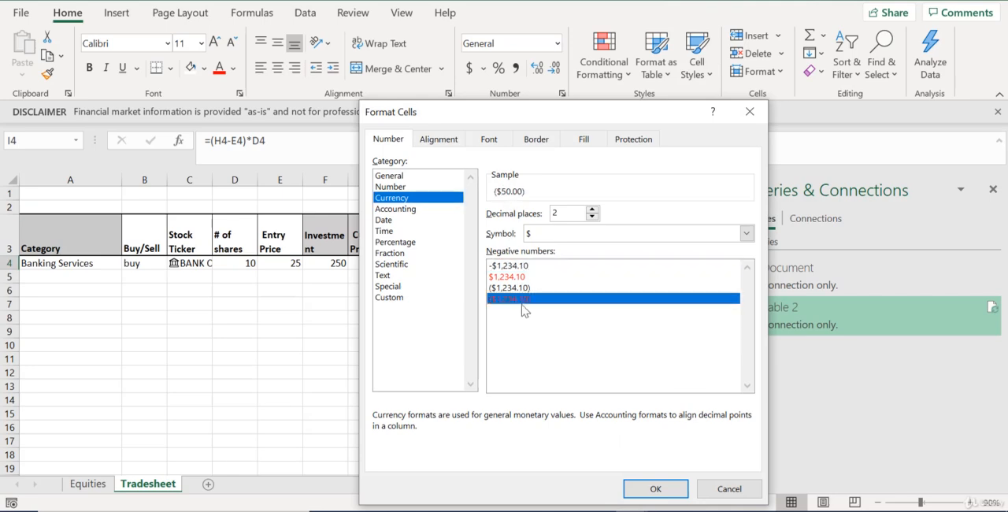
pyautogui.click(665, 489)
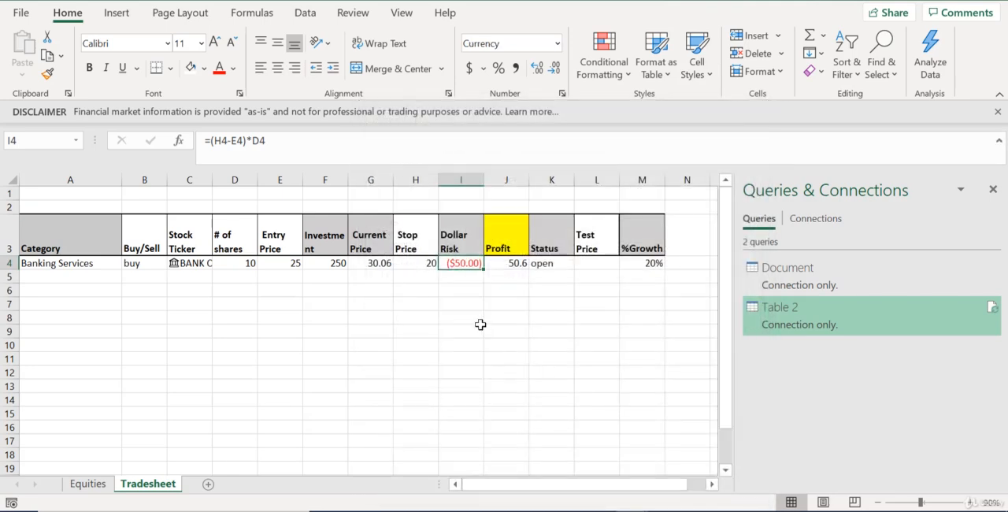
pyautogui.click(473, 329)
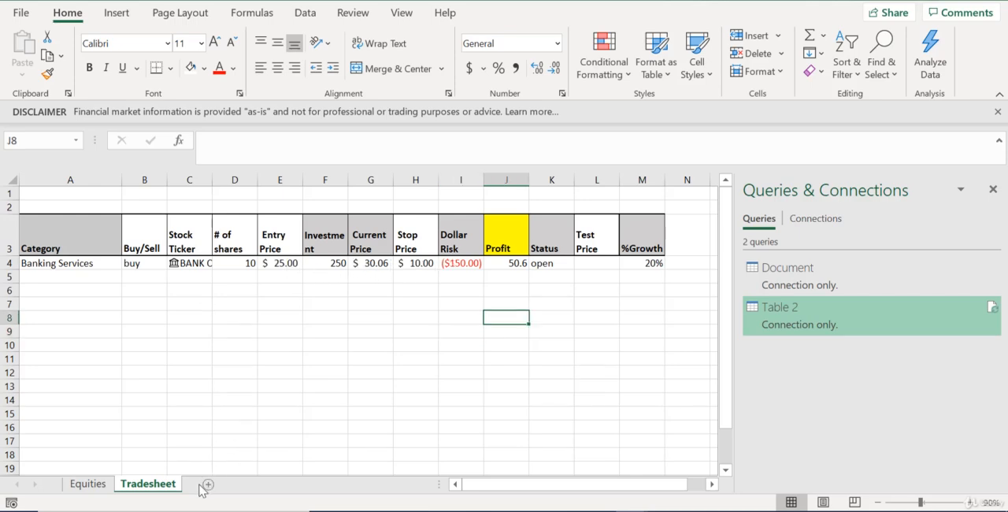
# Add a new worksheet after Tradesheet and rename it "portfolio summary"
pyautogui.click(209, 484)
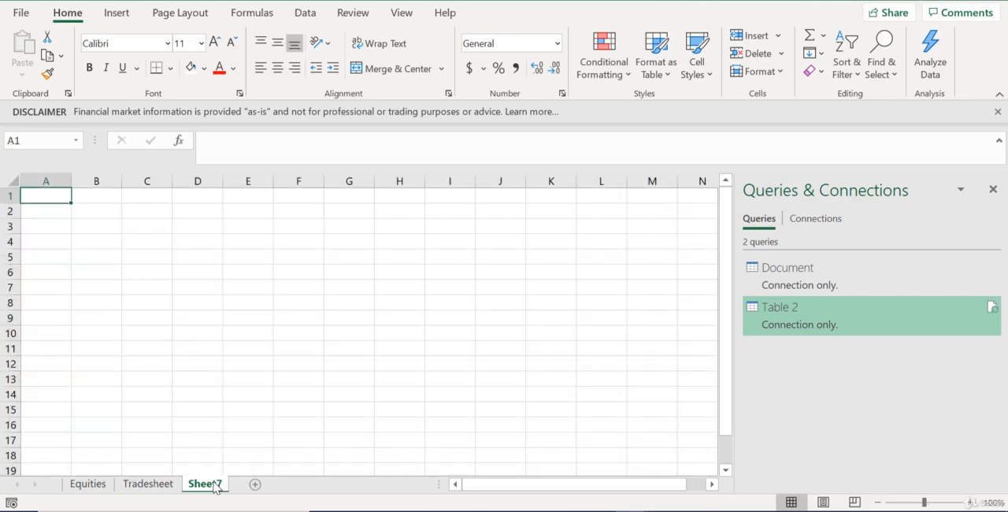
pyautogui.rightClick(203, 486)
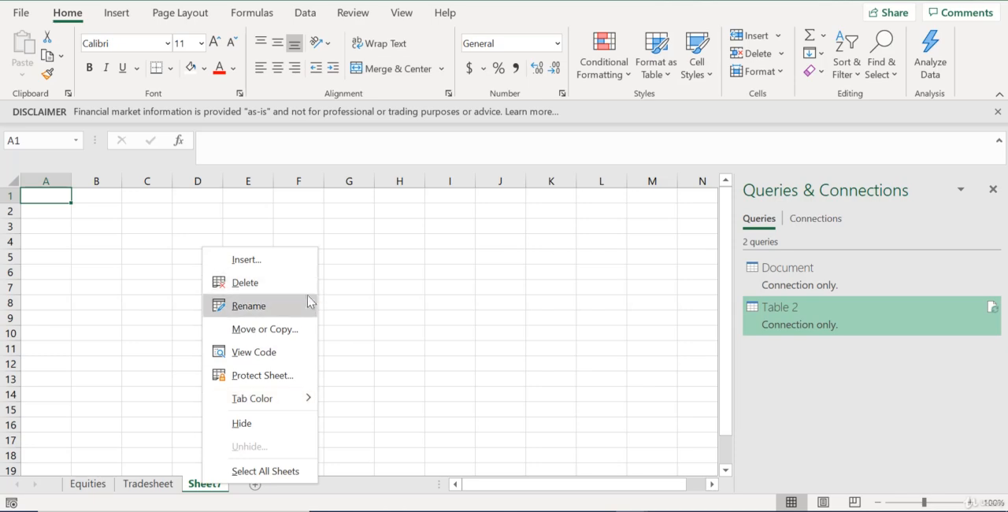
pyautogui.click(307, 301)
pyautogui.write('portfolio summary')
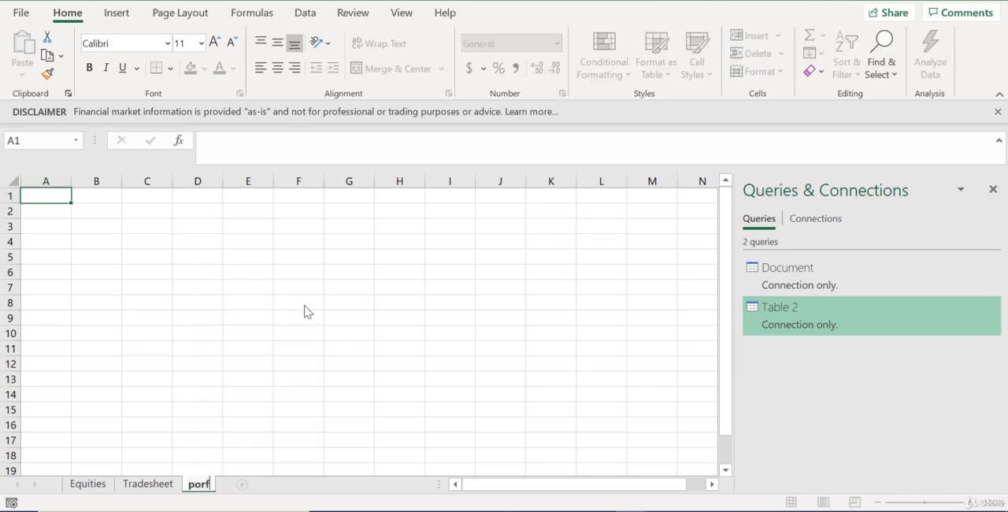
pyautogui.press('Return')
# Link A2 of the portfolio summary sheet to the first stock on the Equities sheet with =Equities!A2
pyautogui.click(89, 485)
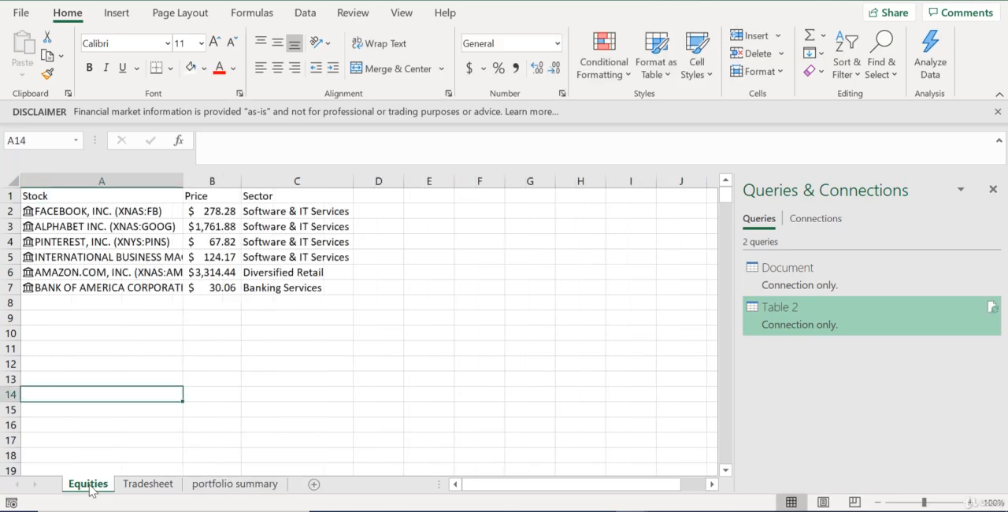
pyautogui.click(217, 486)
pyautogui.click(44, 214)
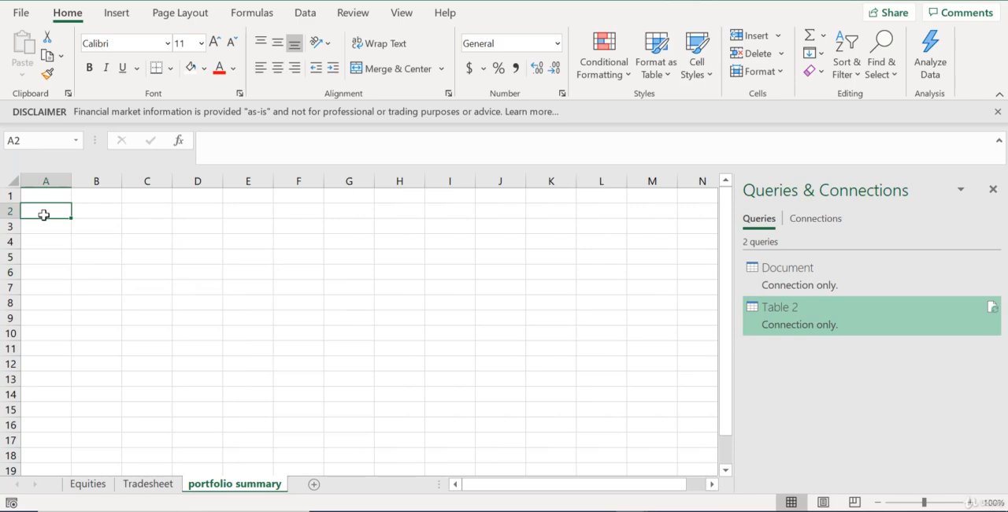
pyautogui.write('-')
pyautogui.press('Escape')
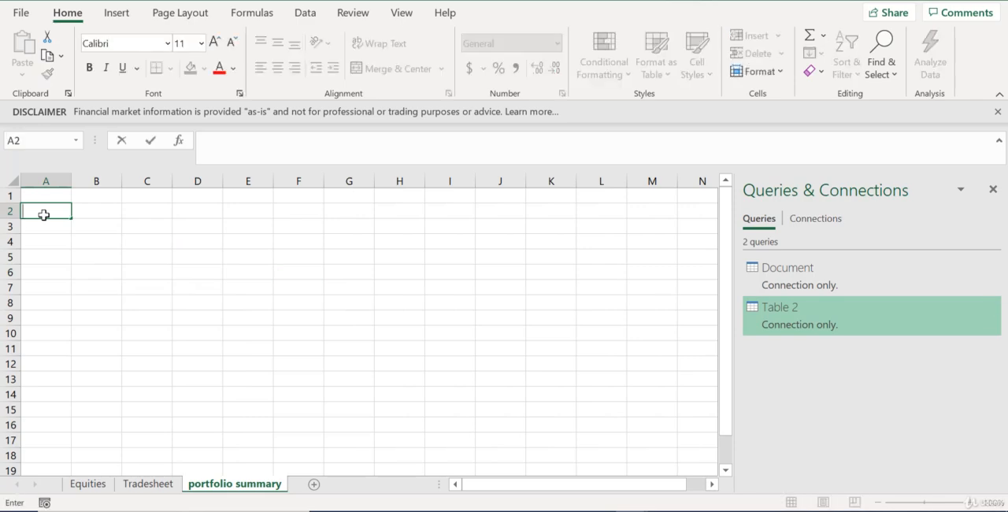
pyautogui.write('=')
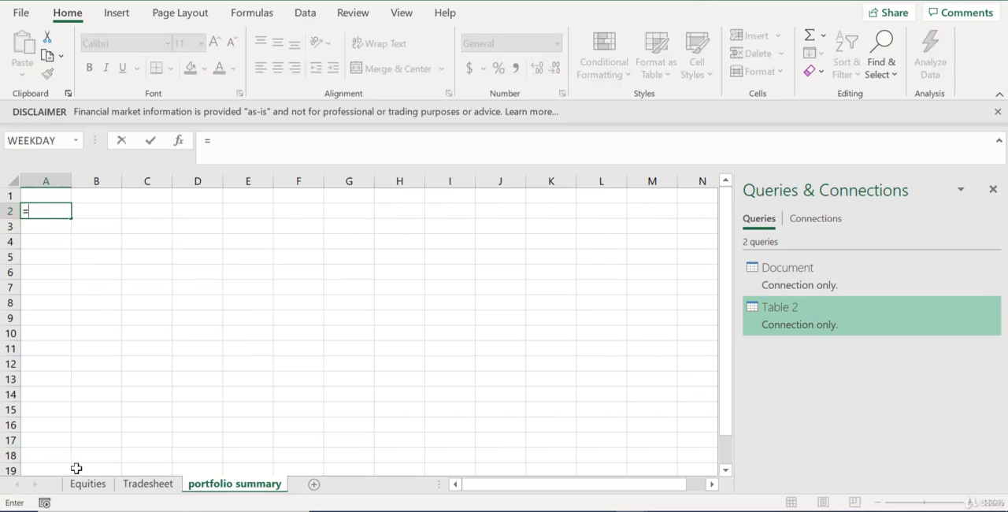
pyautogui.click(86, 491)
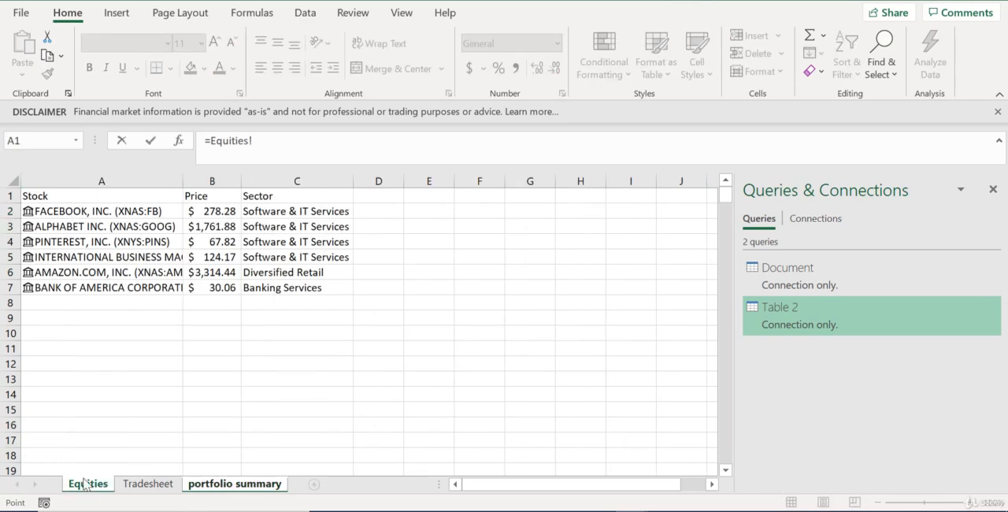
pyautogui.click(101, 211)
pyautogui.press('Return')
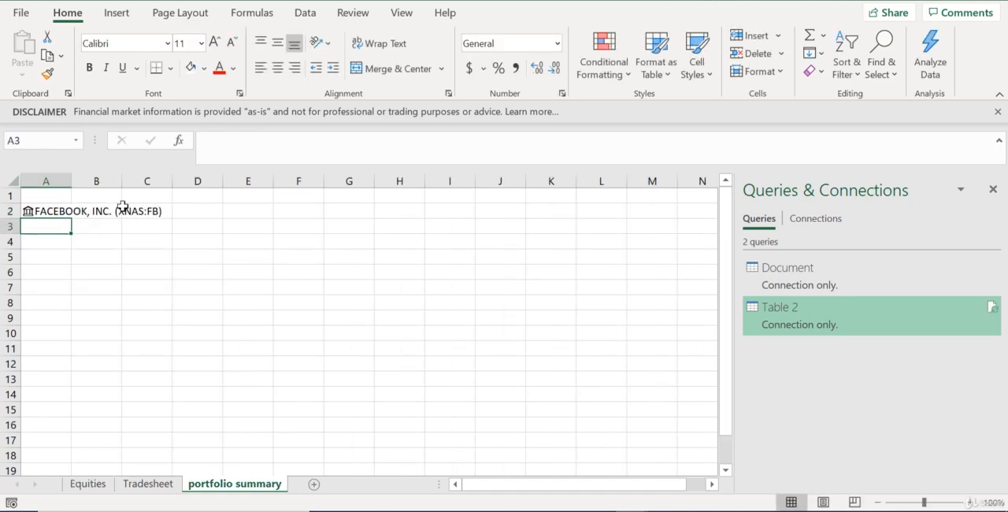
# Fill the =Equities!A2 link from A2 down column A to cover 50 rows
pyautogui.click(66, 208)
pyautogui.moveTo(72, 217); pyautogui.dragTo(55, 445)
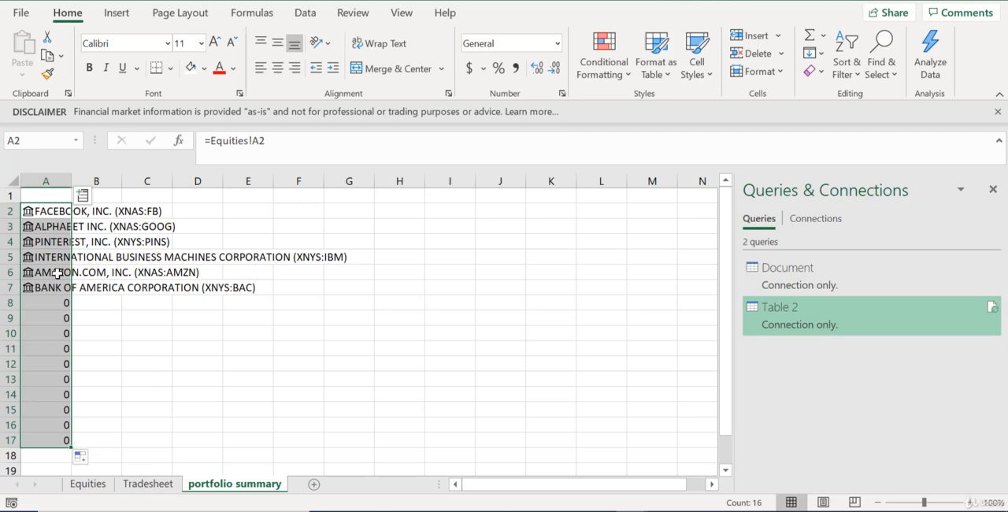
pyautogui.moveTo(73, 448)
pyautogui.mouseDown()
pyautogui.moveTo(75, 465)
pyautogui.moveTo(77, 442)
pyautogui.mouseUp()
pyautogui.scroll(11, 153, 318)
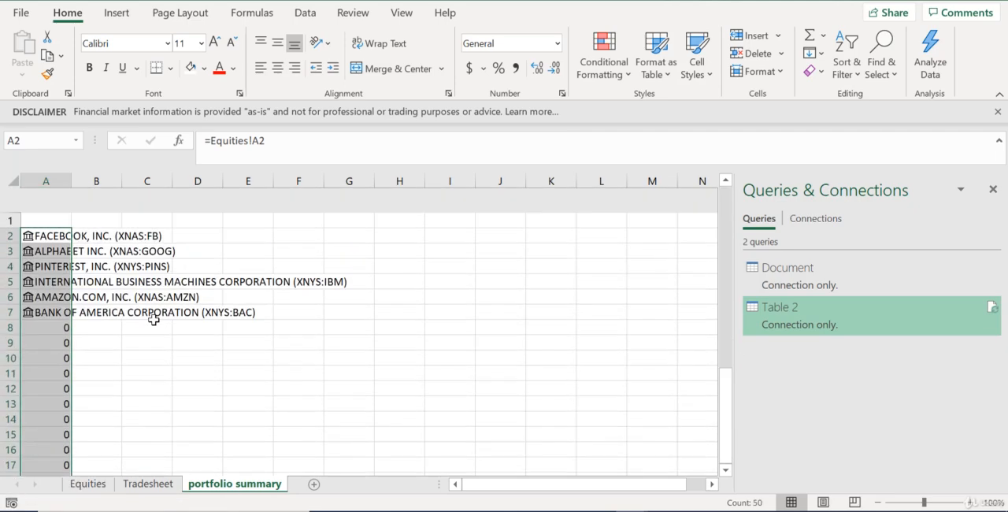
# Change the A2 formula to =IF(Equities!A2=0,"",Equities!A2) so empty Equities rows return blank text
pyautogui.click(49, 210)
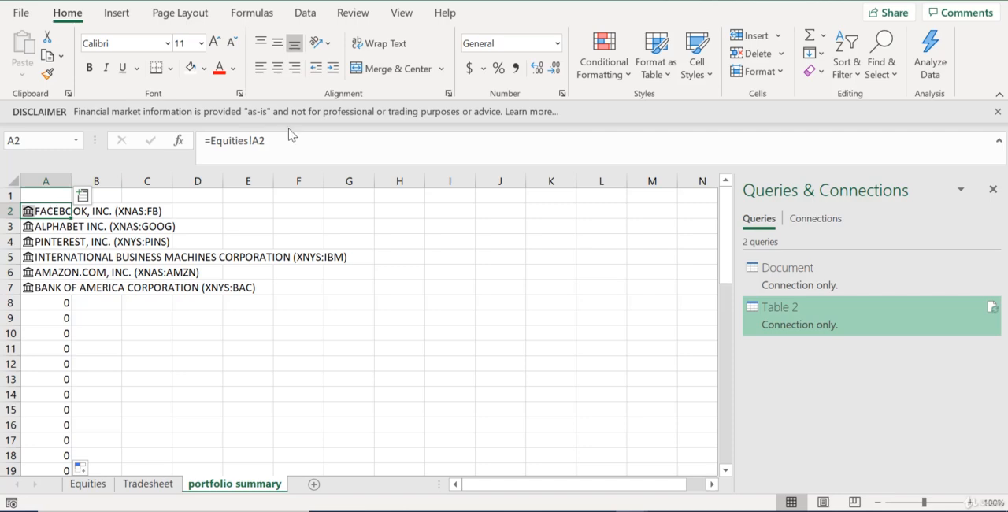
pyautogui.click(210, 140)
pyautogui.write('if')
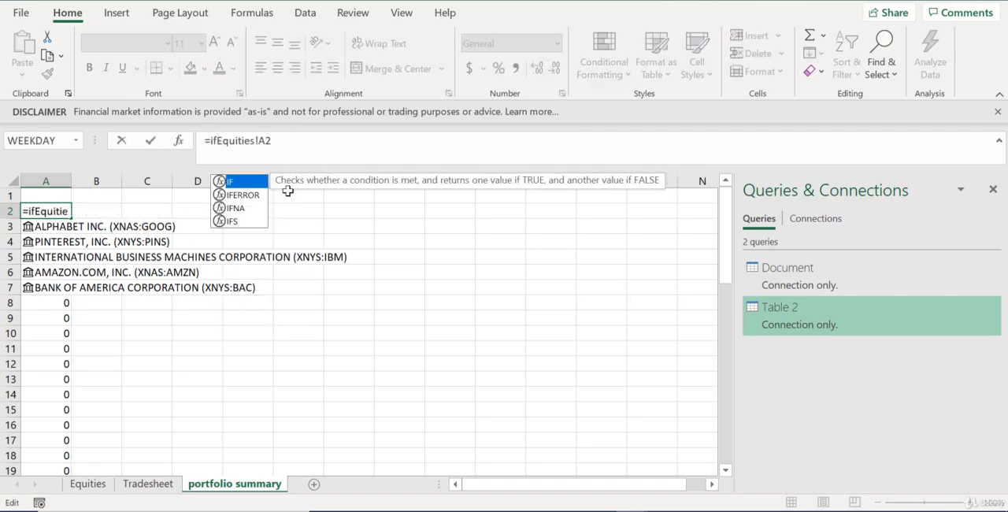
pyautogui.write('(')
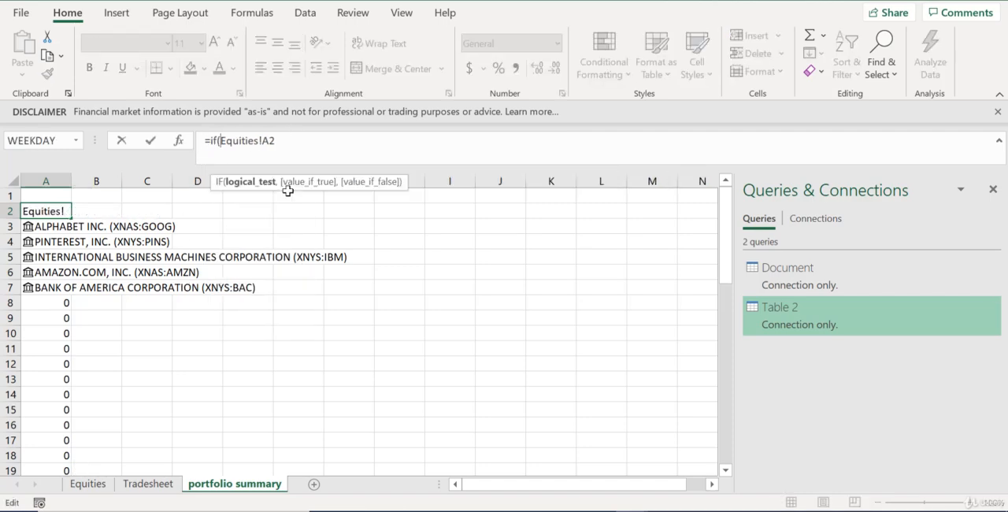
pyautogui.doubleClick(301, 144)
pyautogui.click(301, 144)
pyautogui.write('=0,')
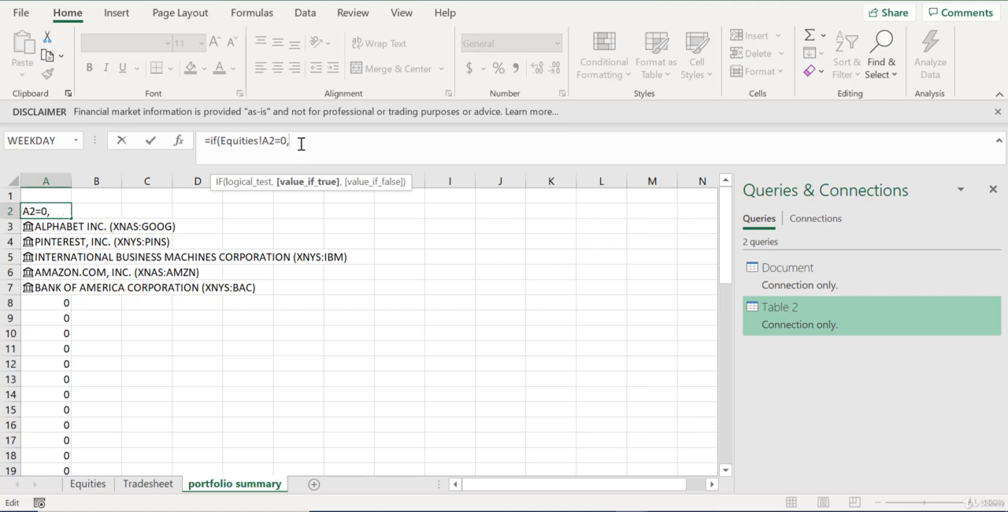
pyautogui.write('"",')
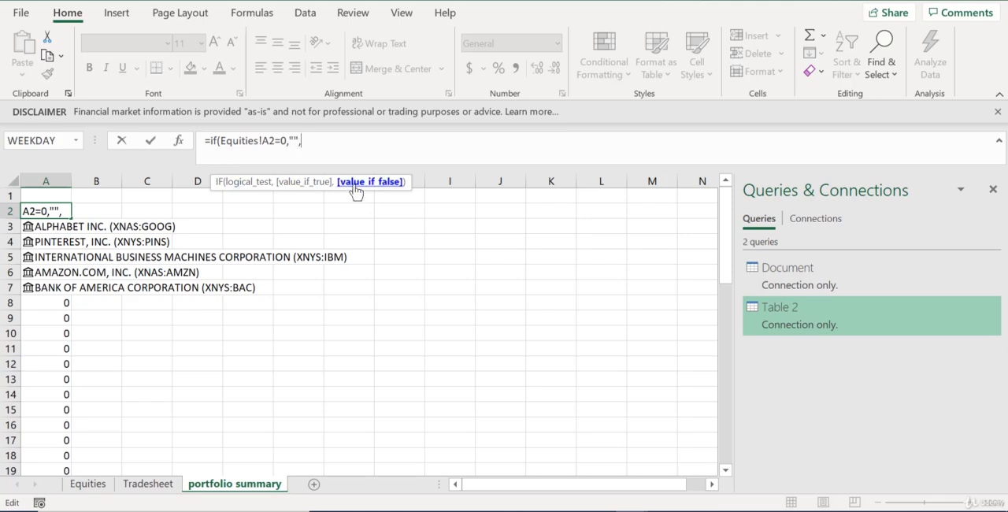
pyautogui.moveTo(275, 140); pyautogui.dragTo(221, 140)
pyautogui.hotkey('ctrl', 'c')
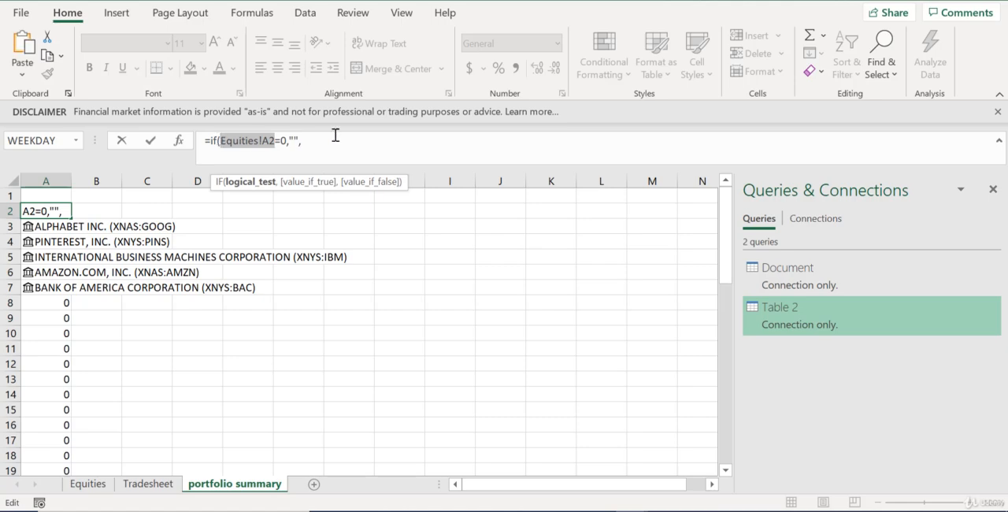
pyautogui.click(336, 135)
pyautogui.hotkey('ctrl', 'v')
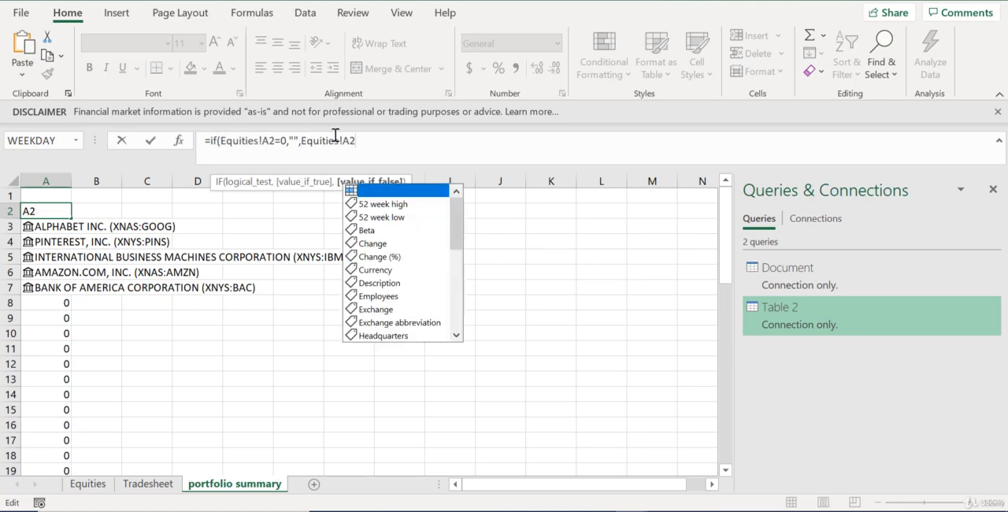
pyautogui.write(')')
pyautogui.press('Return')
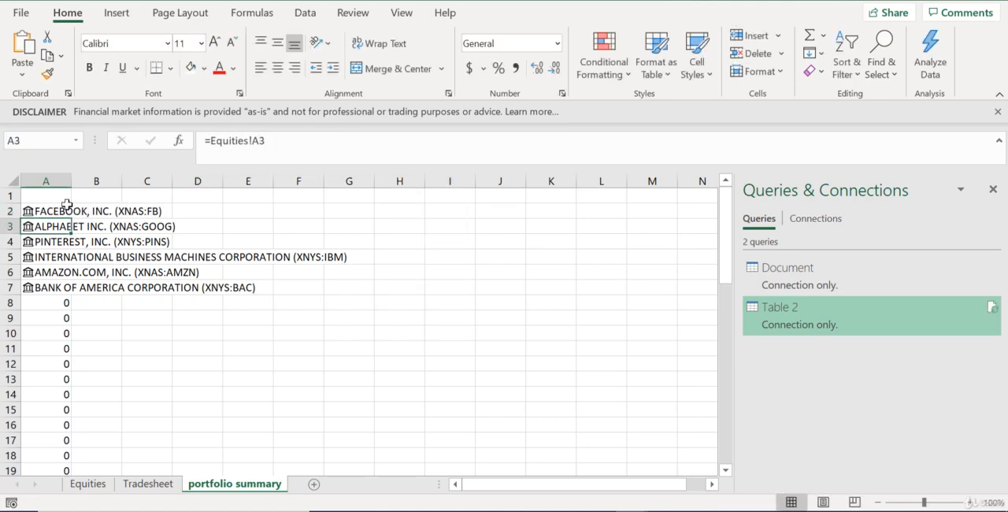
# Fill the IF formula from A2 down the existing list and widen column A to fit the full stock names
pyautogui.click(67, 204)
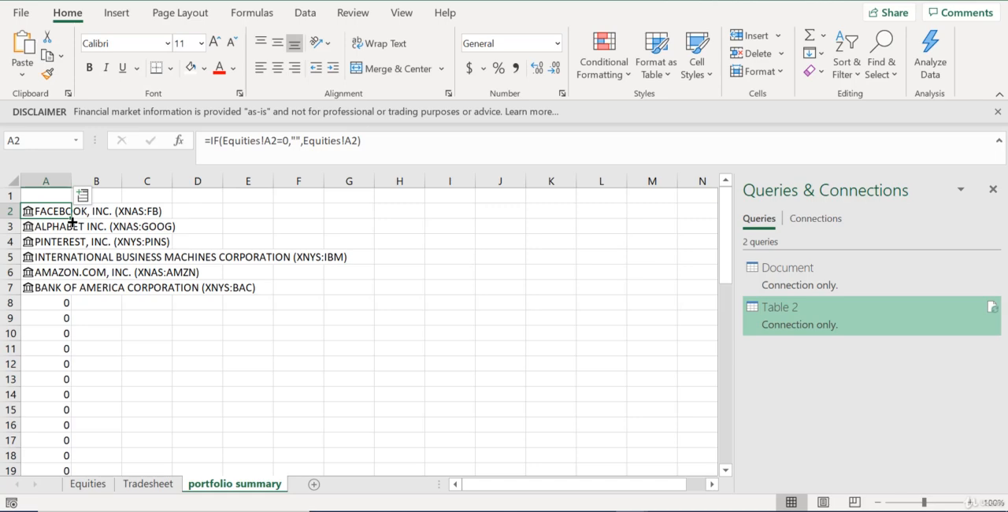
pyautogui.doubleClick(71, 221)
pyautogui.click(68, 361)
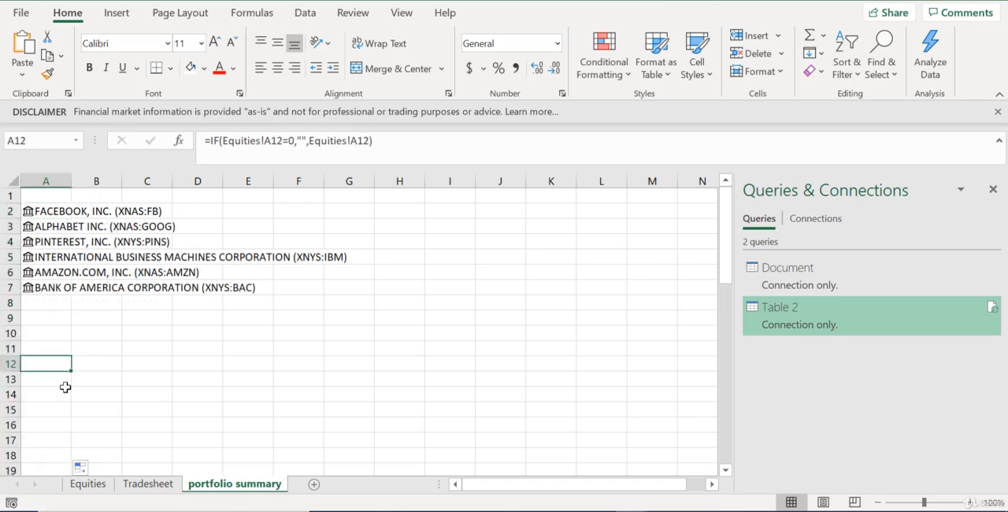
pyautogui.click(65, 390)
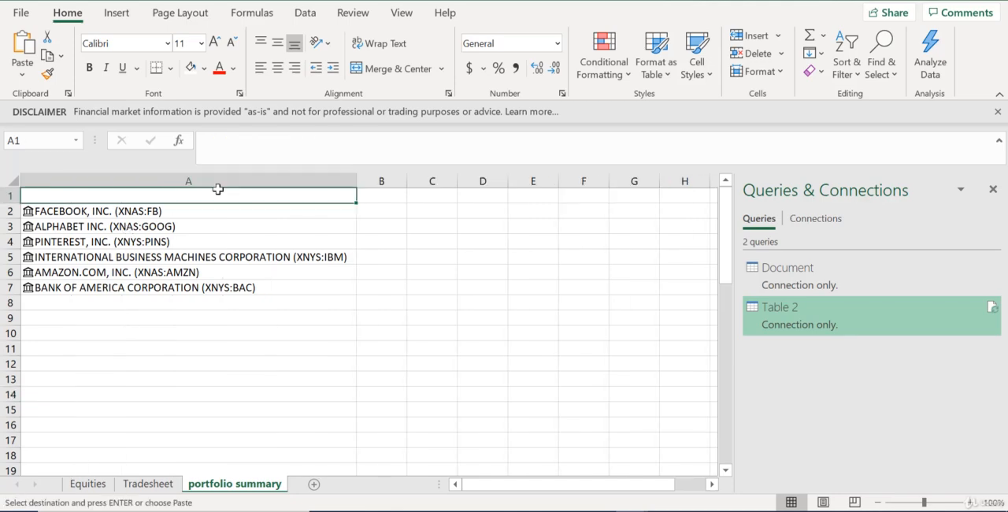
# Paste the headers Stock, Total Long Position, Total Short Position, Net Position and Profit into A1:E1 and autofit columns B to D
pyautogui.hotkey('ctrl', 'v')
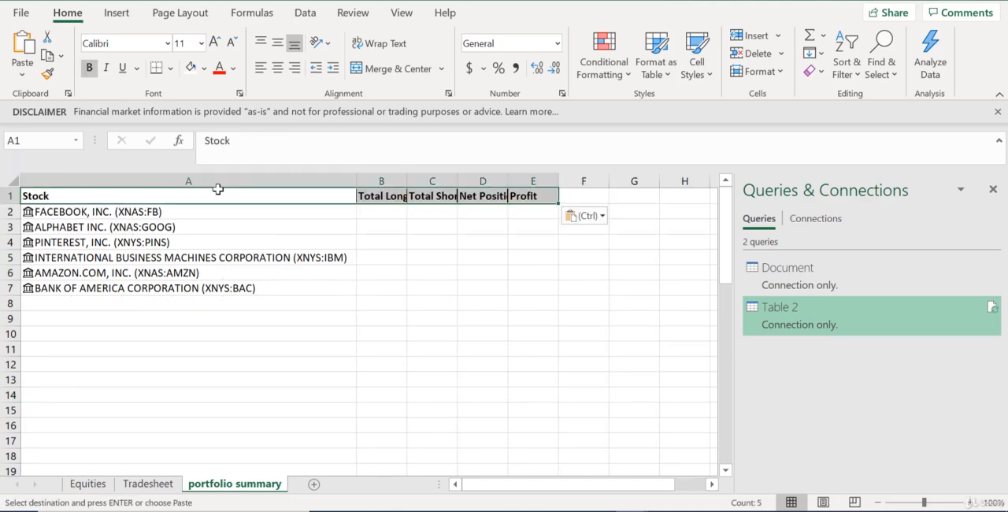
pyautogui.moveTo(398, 191); pyautogui.dragTo(412, 189)
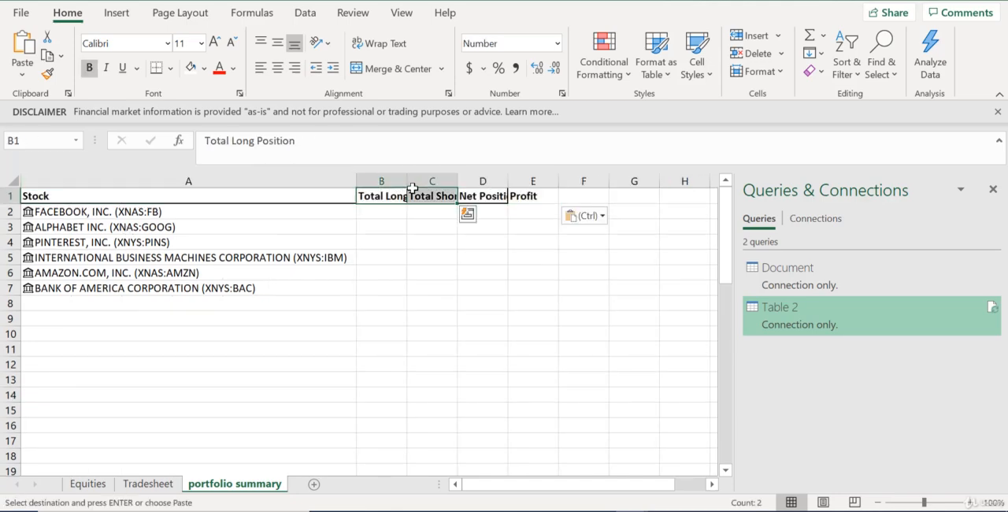
pyautogui.doubleClick(407, 181)
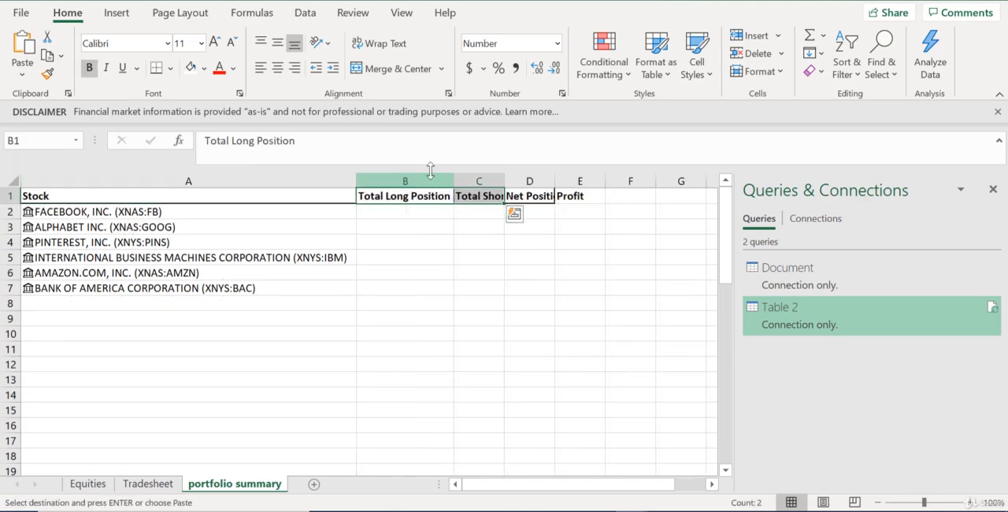
pyautogui.doubleClick(505, 181)
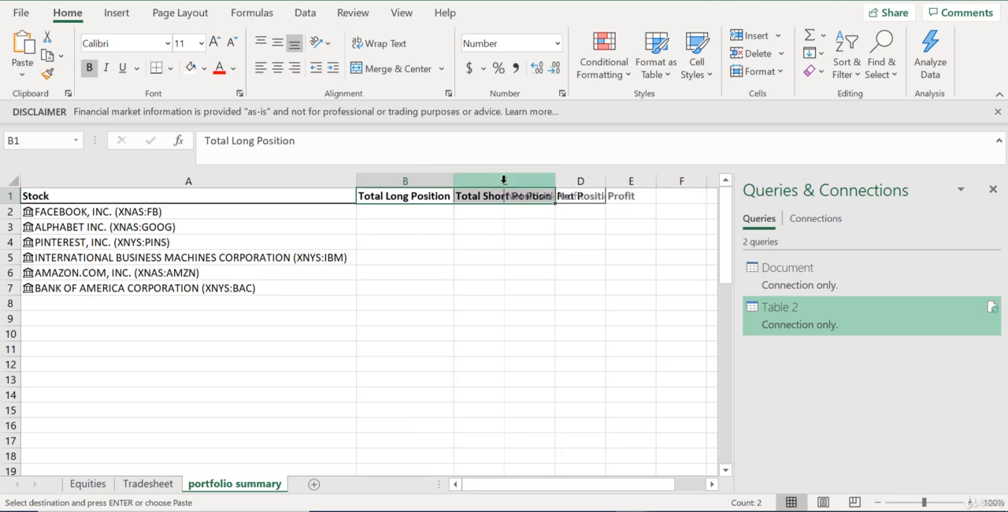
pyautogui.doubleClick(604, 182)
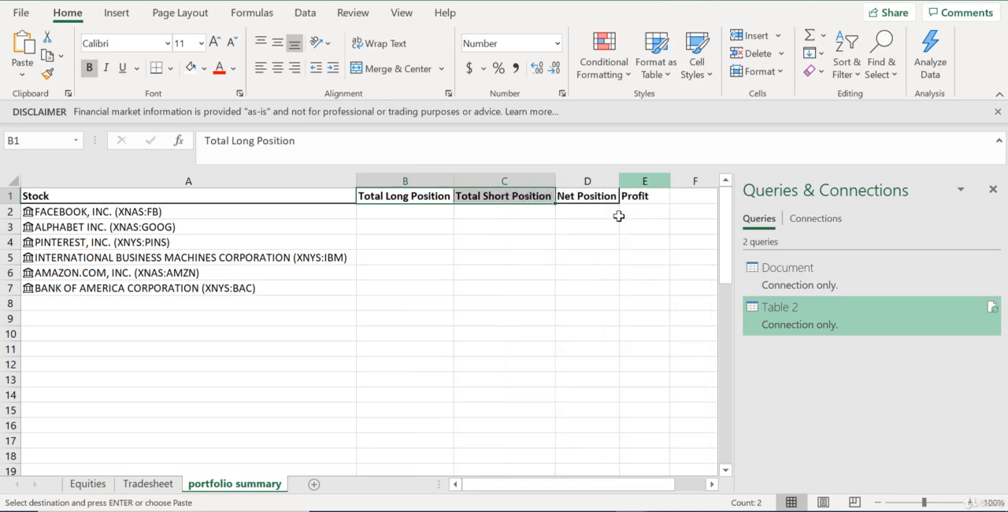
# Set row 5 of the Tradesheet to a buy trade for the Bank of America Corporation stock
pyautogui.click(443, 216)
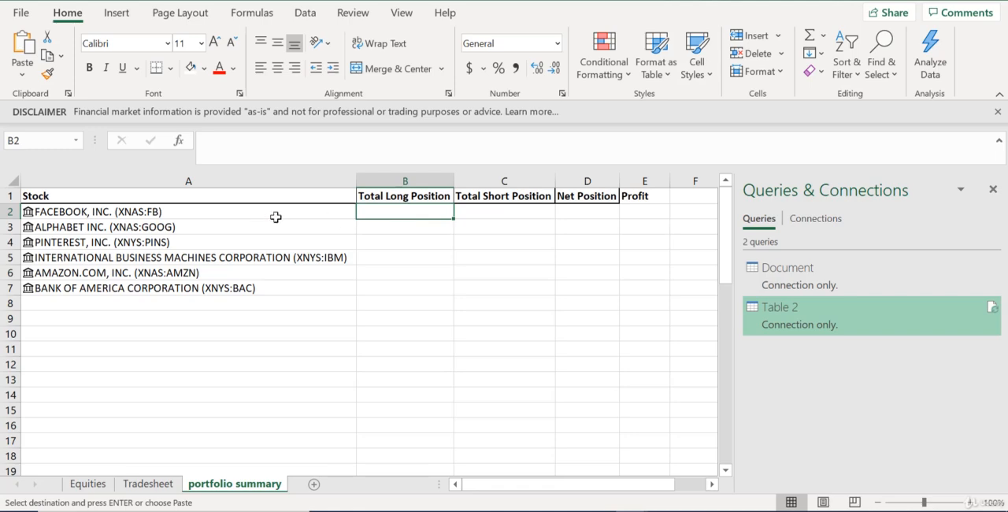
pyautogui.click(151, 484)
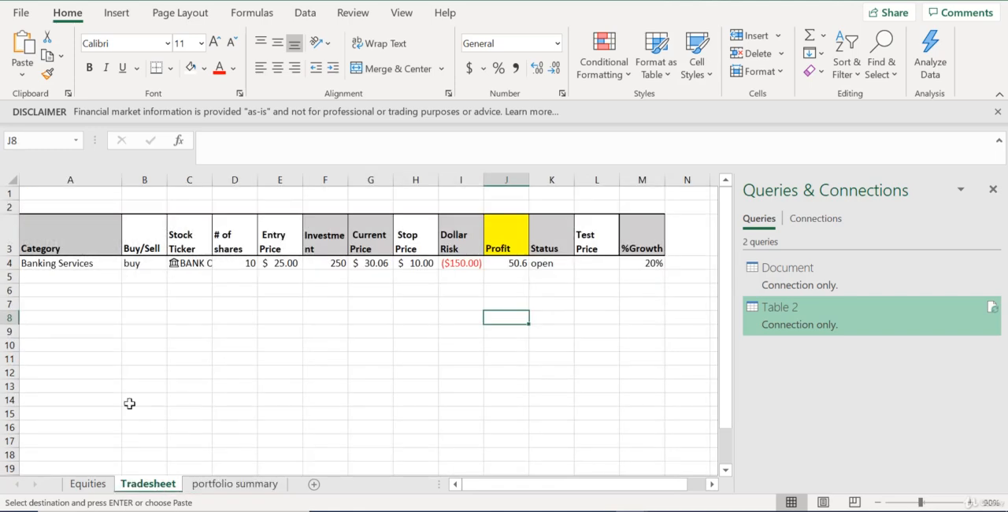
pyautogui.click(82, 277)
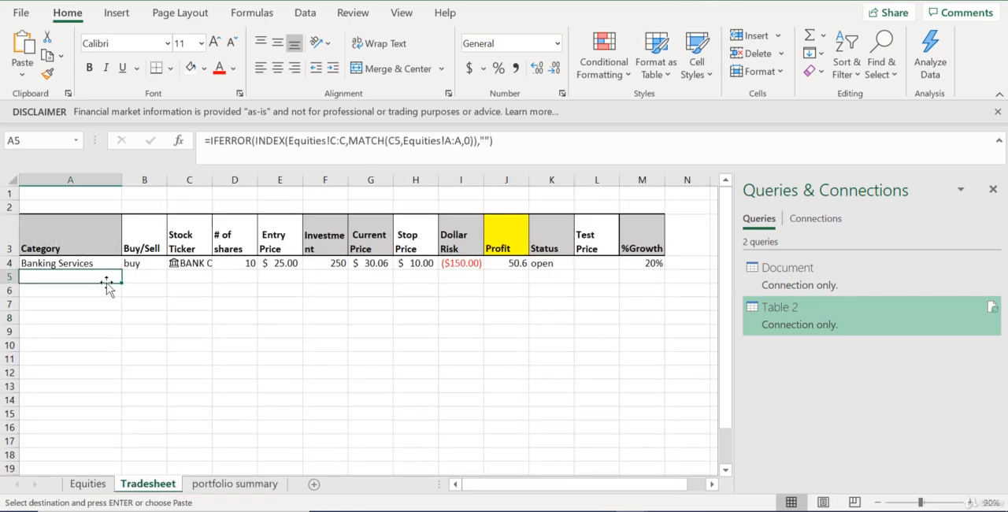
pyautogui.click(153, 276)
pyautogui.click(174, 277)
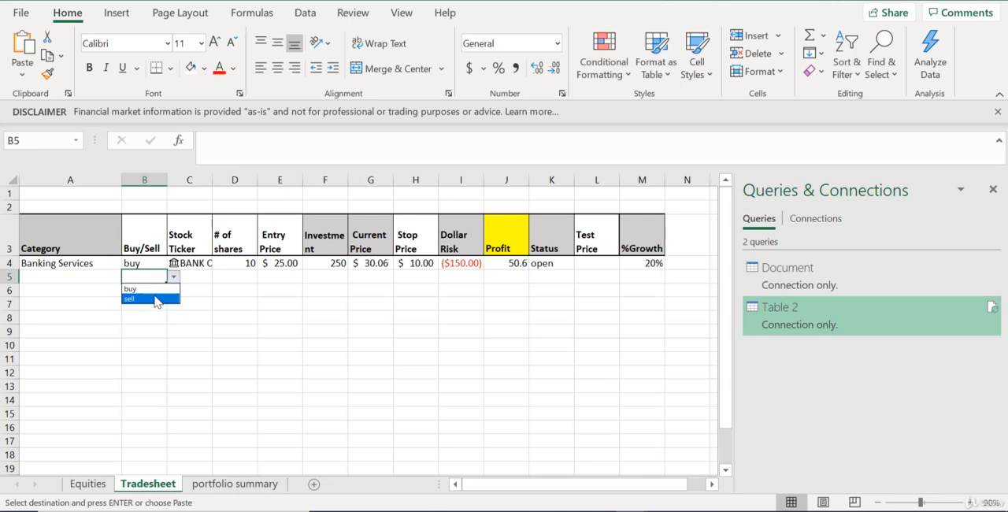
pyautogui.click(159, 290)
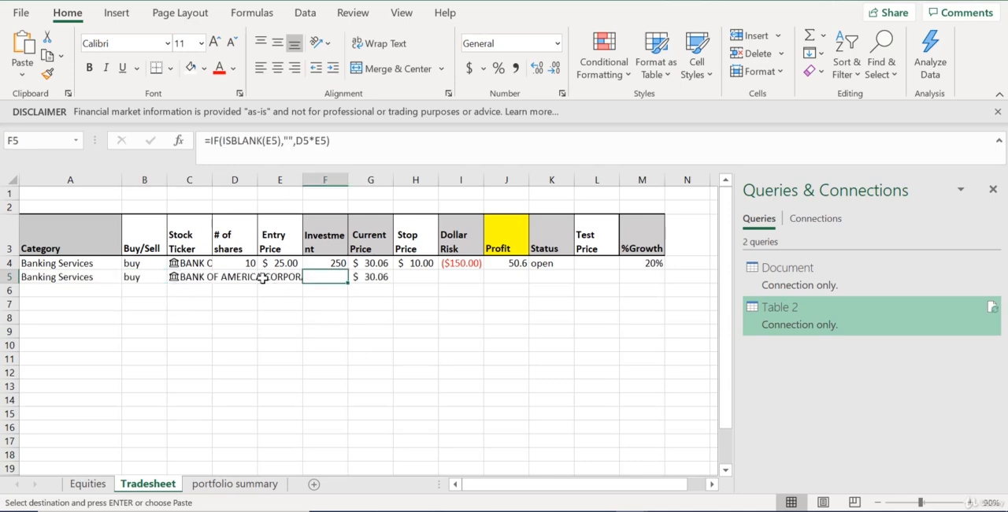
# Enter 30 shares and an entry price of 20 for the Bank of America trade in row 5
pyautogui.click(236, 281)
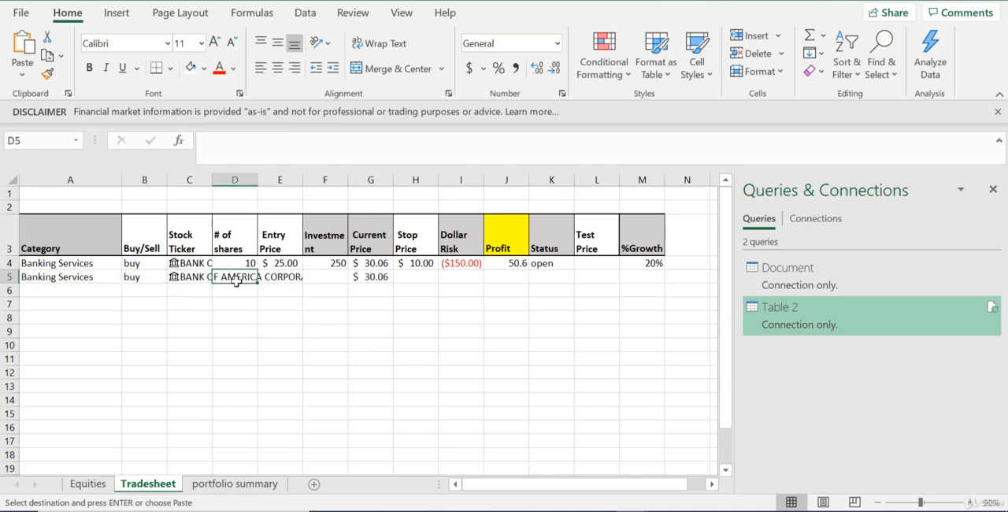
pyautogui.write('30')
pyautogui.press('Return')
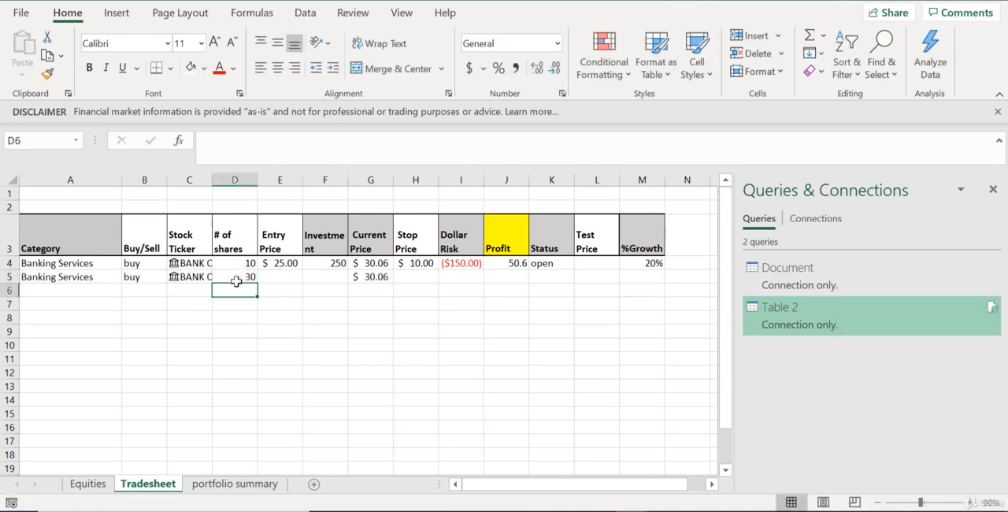
pyautogui.click(270, 275)
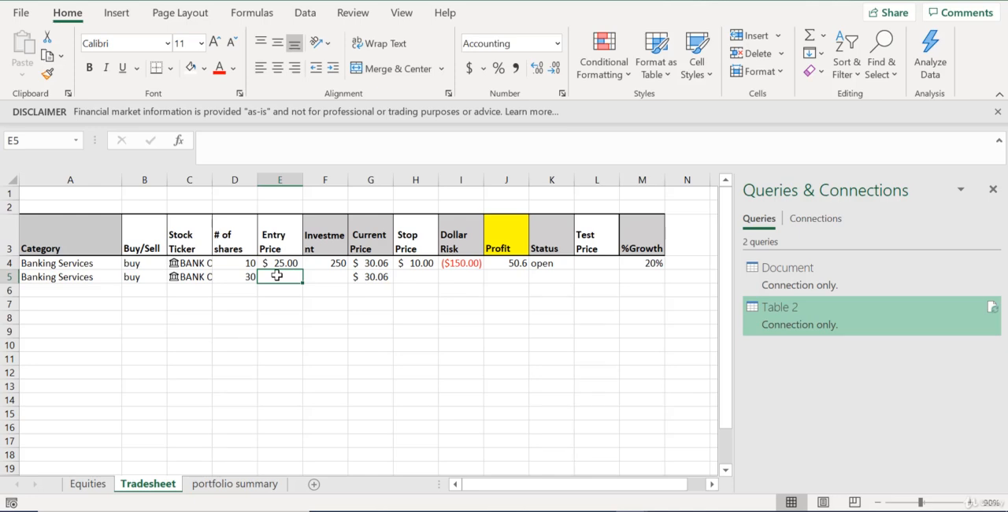
pyautogui.write('20')
pyautogui.press('Return')
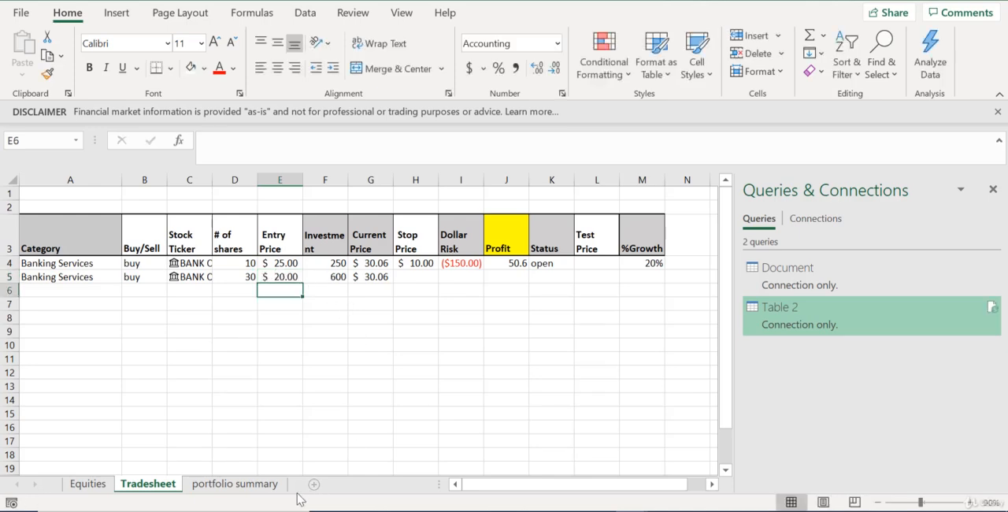
# Begin a SUMIF formula in B2 of the portfolio summary sheet with Tradesheet!C:C as its range
pyautogui.click(234, 485)
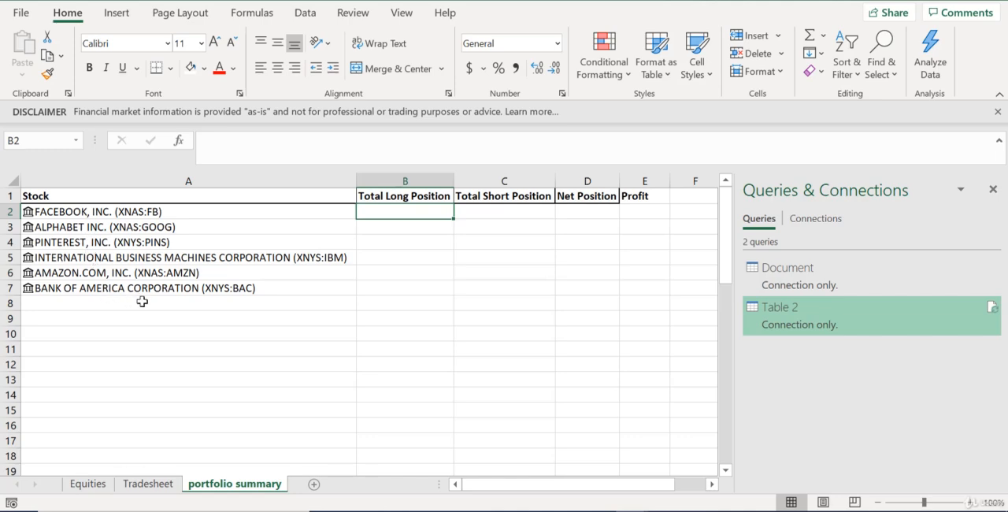
pyautogui.click(150, 487)
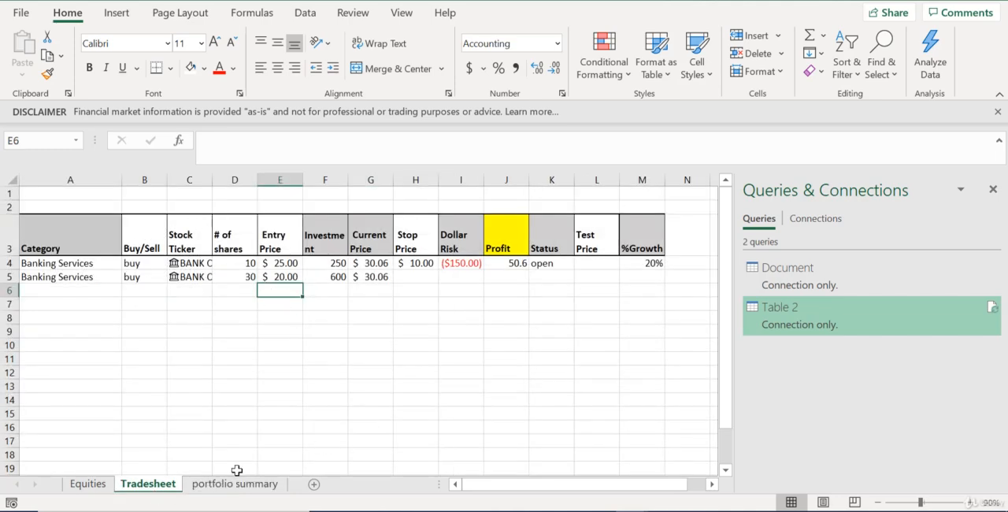
pyautogui.click(236, 484)
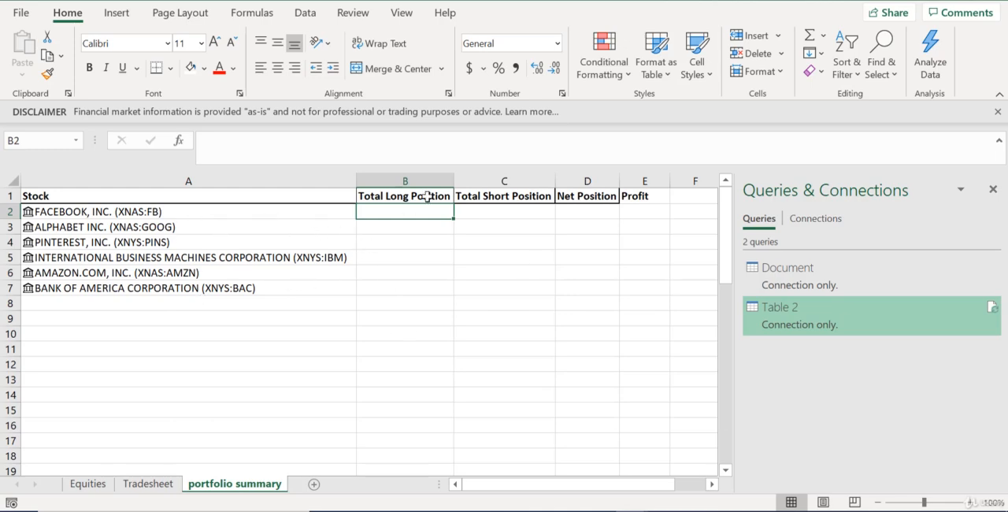
pyautogui.write('=')
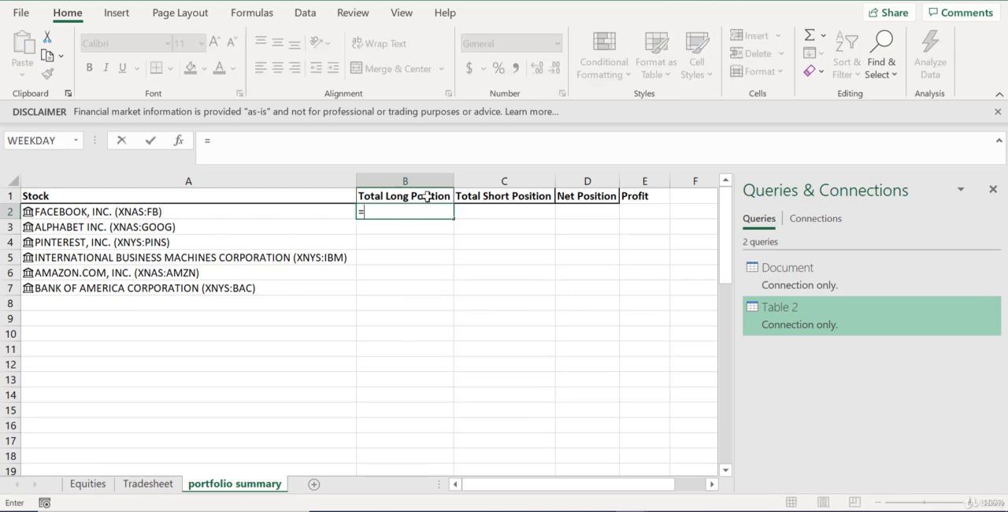
pyautogui.write('sumif')
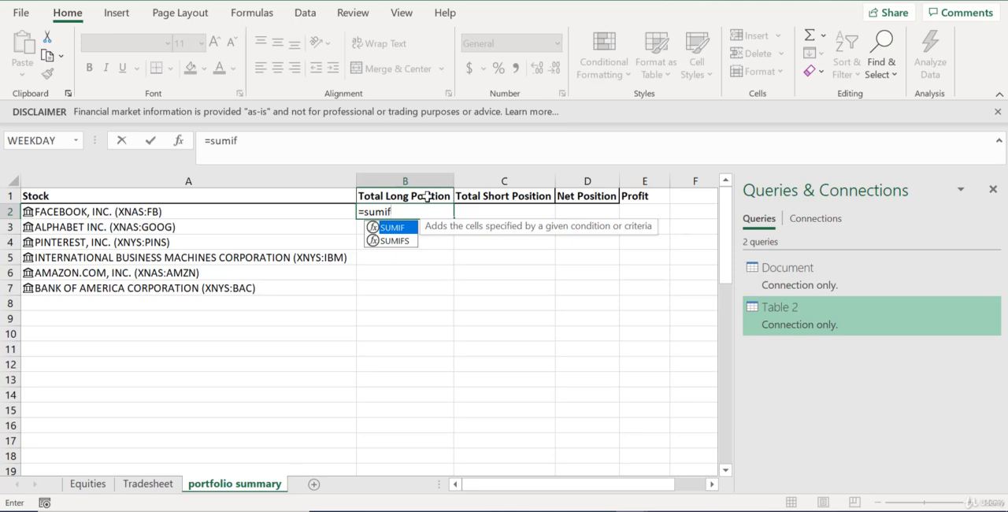
pyautogui.write('(')
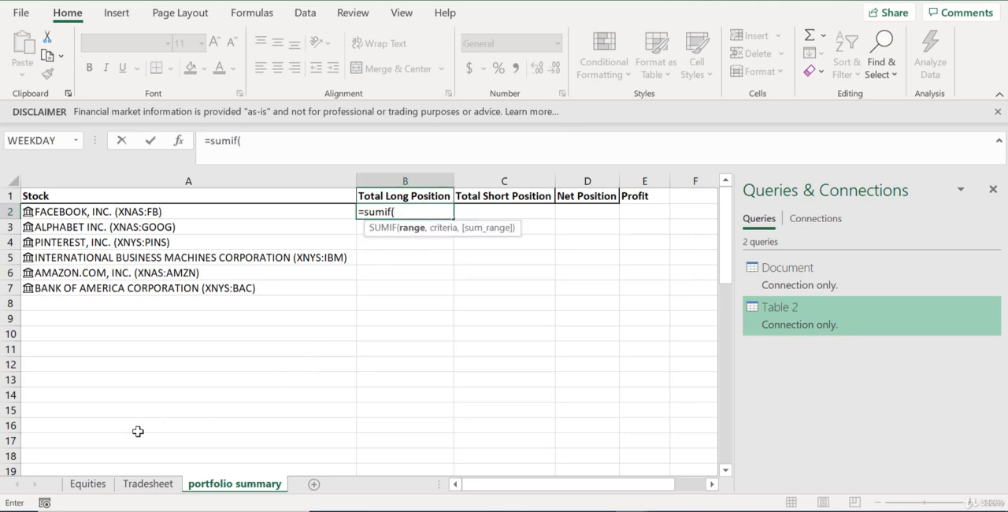
pyautogui.click(142, 489)
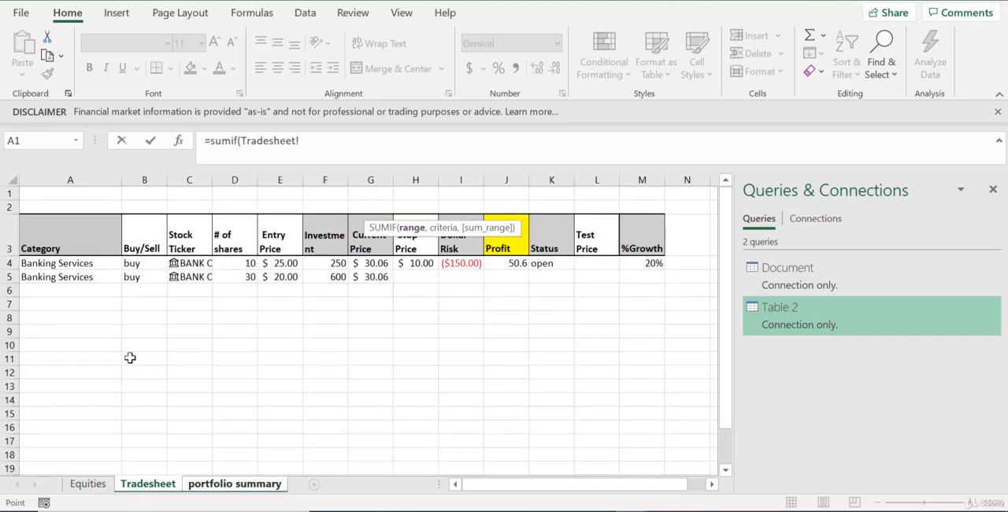
pyautogui.click(191, 182)
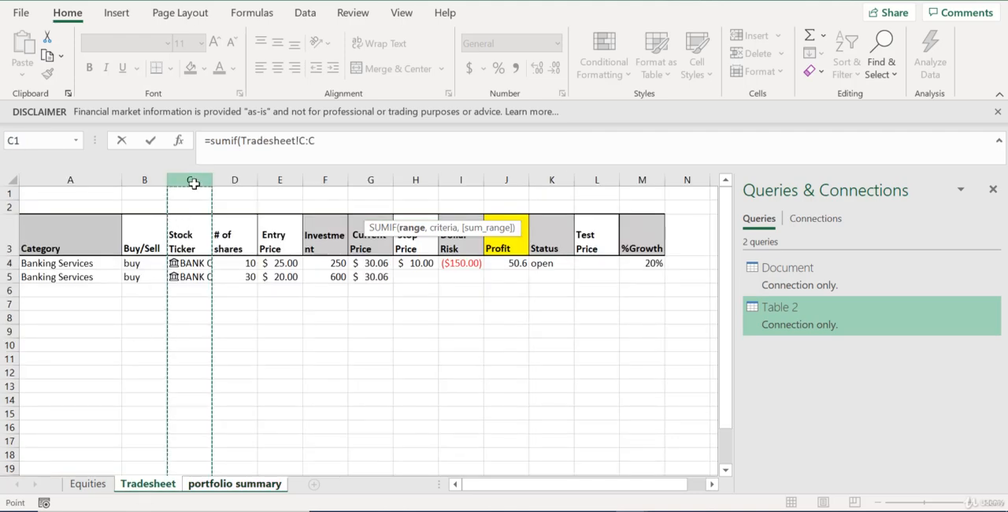
pyautogui.write(',')
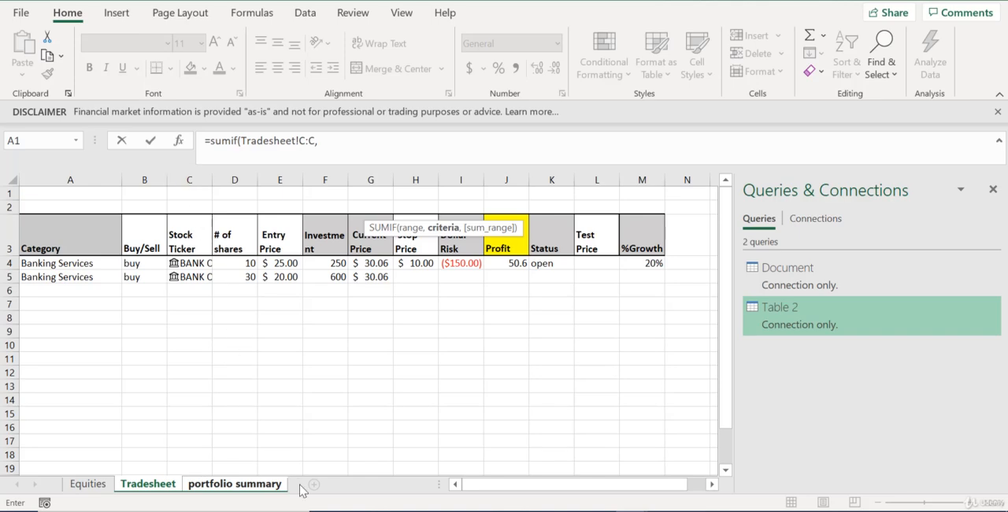
# Complete the B2 formula as =SUMIF(Tradesheet!C:C,A2,Tradesheet!D:D), with A2 as criteria and the number of shares as sum range
pyautogui.click(250, 486)
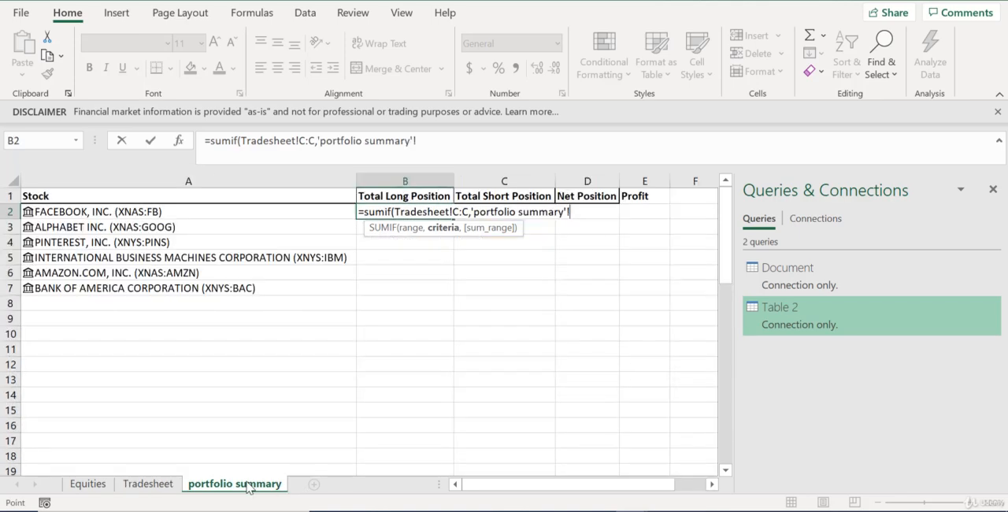
pyautogui.click(124, 213)
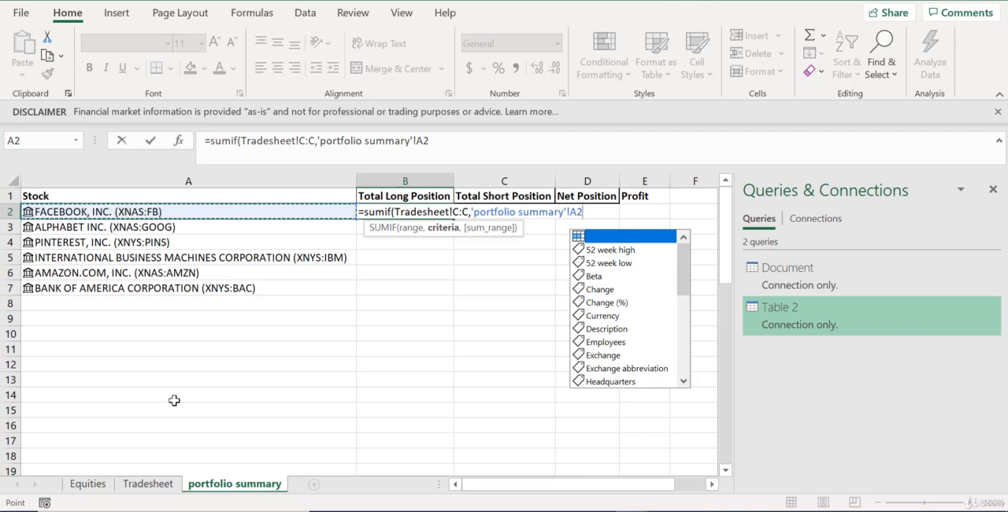
pyautogui.click(163, 487)
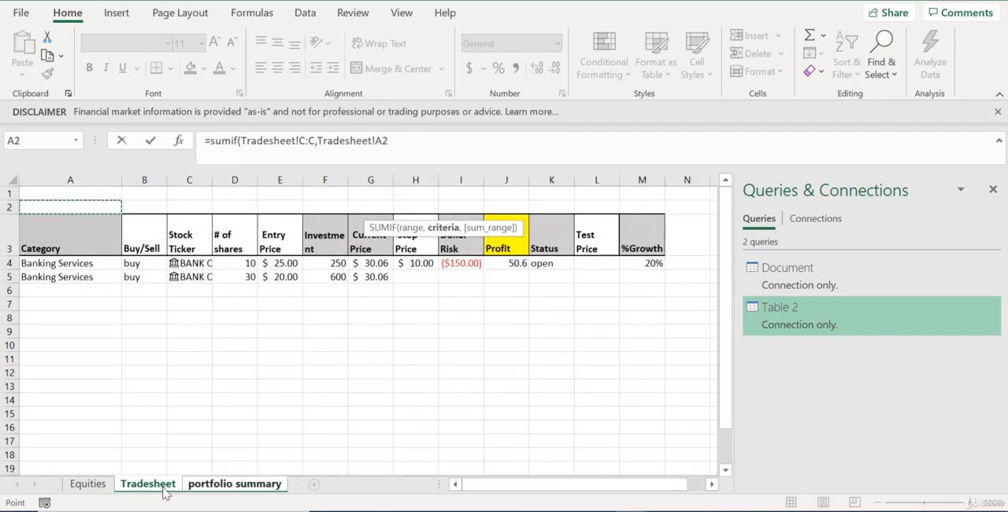
pyautogui.click(398, 145)
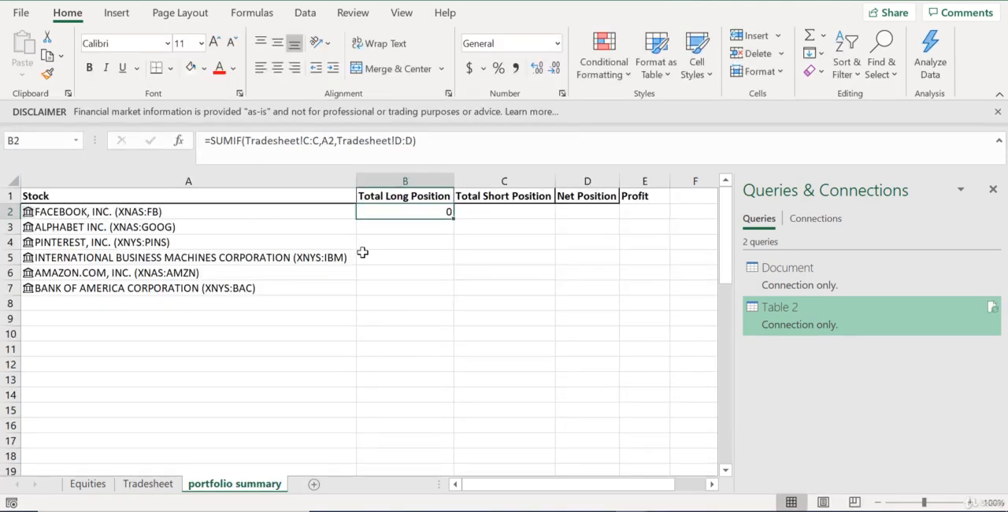
# Fill the SUMIF formula from B2 down to B7 and compare the Bank of America total with the Tradesheet rows
pyautogui.moveTo(456, 216); pyautogui.dragTo(455, 293)
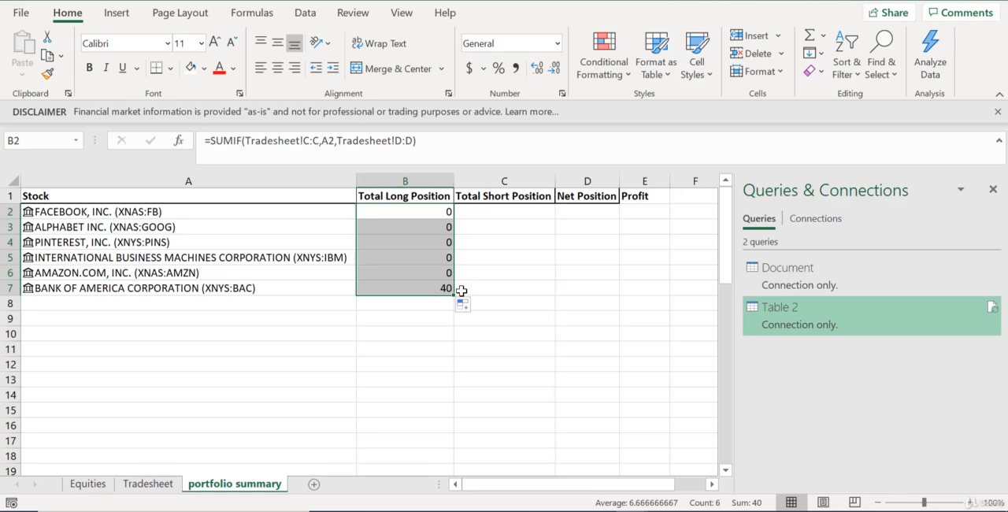
pyautogui.click(412, 288)
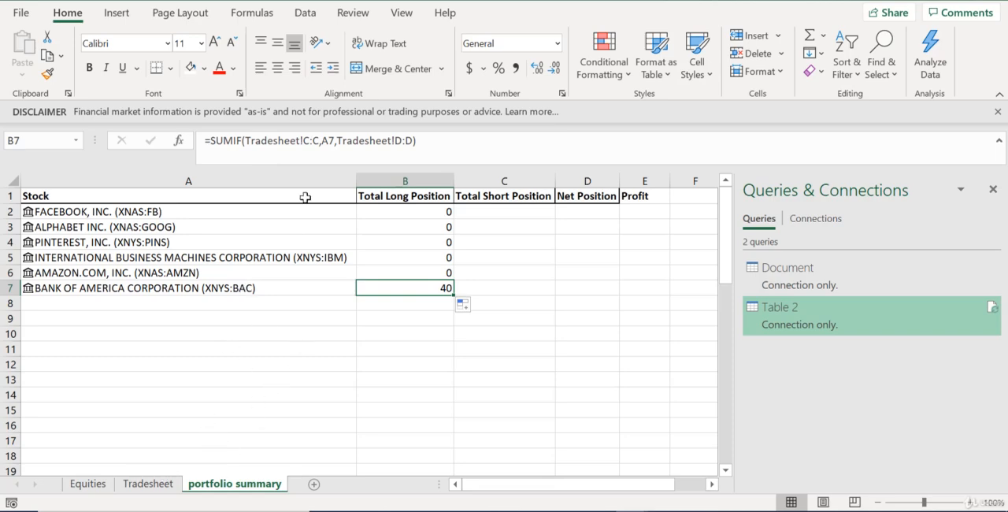
pyautogui.click(161, 483)
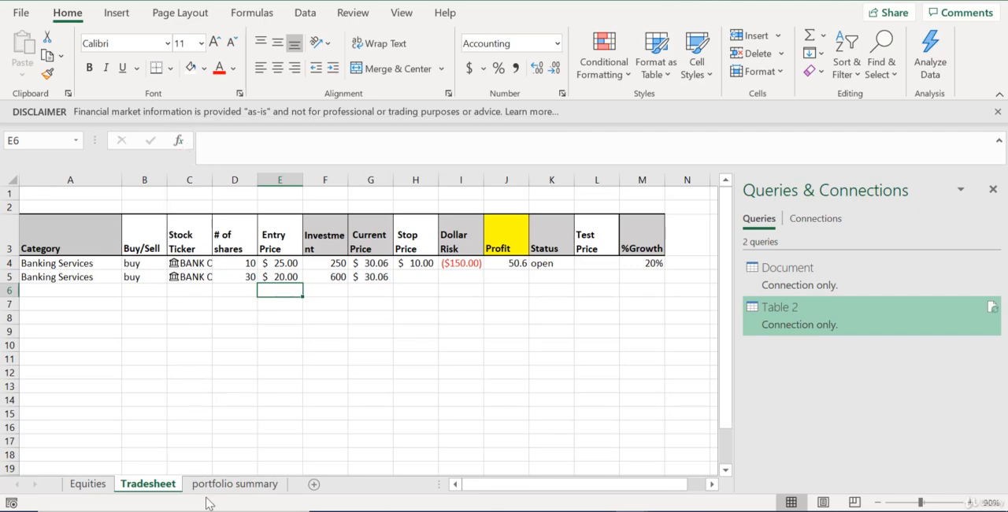
pyautogui.click(251, 484)
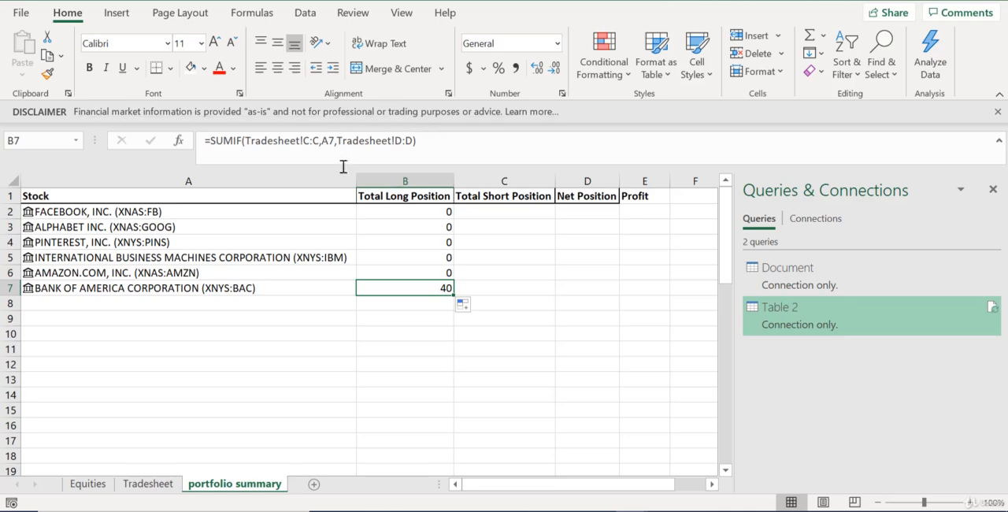
# Add a buy trade for ALPHABET INC. (XNAS:GOOG) in row 6 of the Tradesheet
pyautogui.click(155, 484)
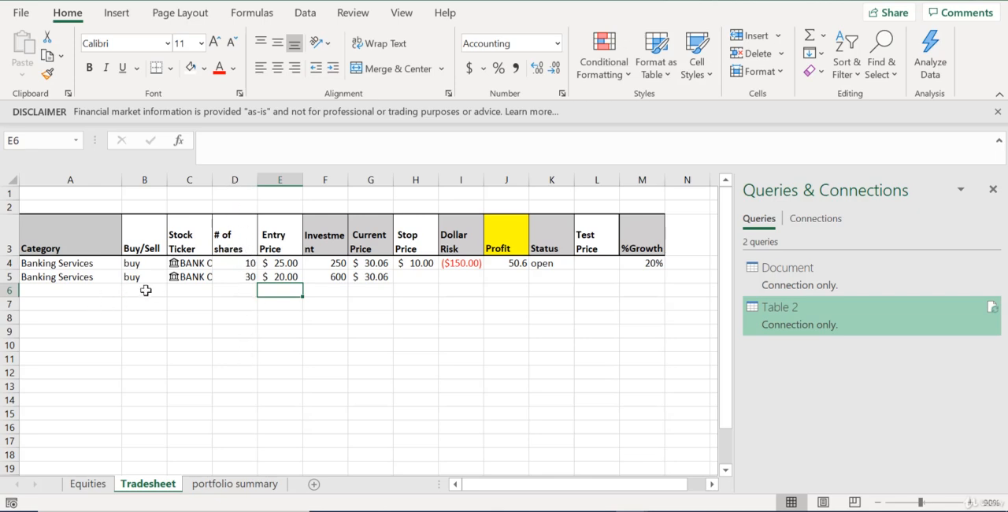
pyautogui.click(200, 290)
pyautogui.click(220, 290)
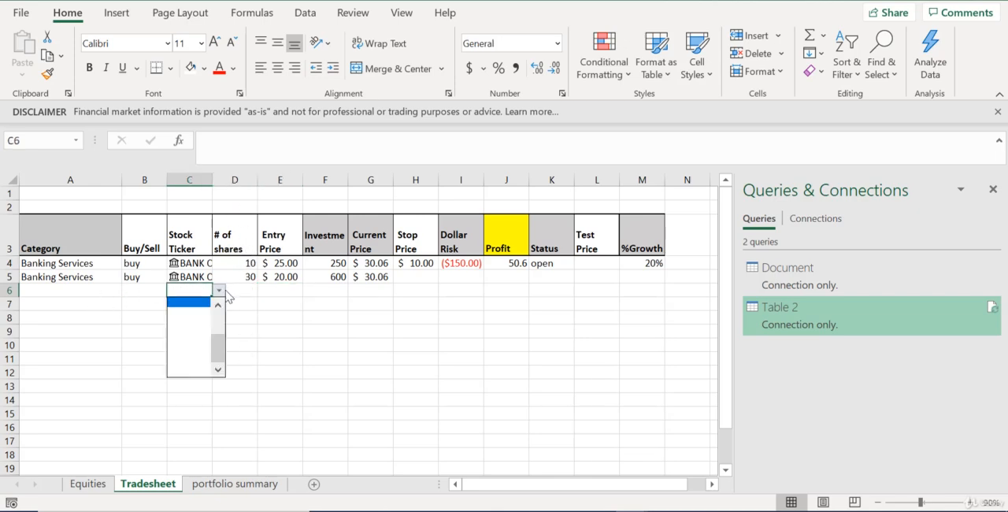
pyautogui.click(189, 312)
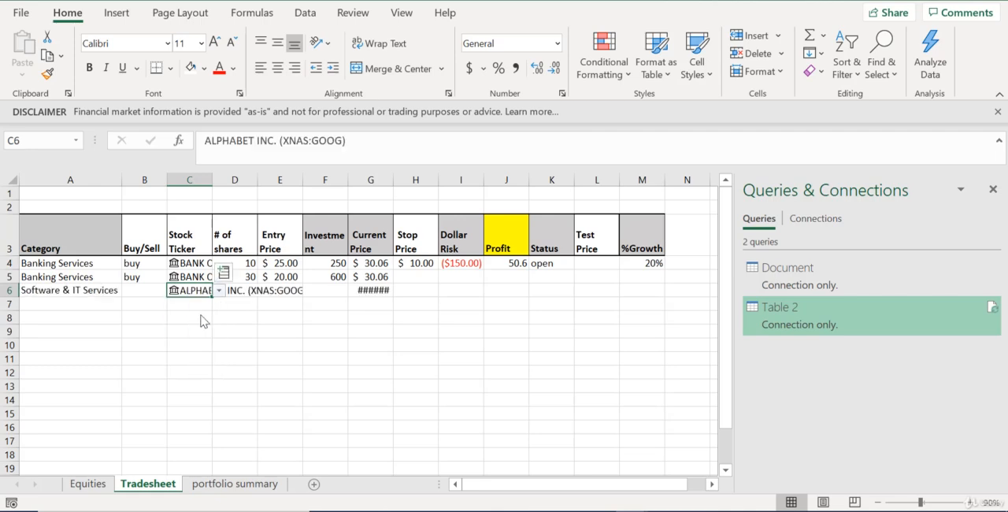
pyautogui.click(152, 290)
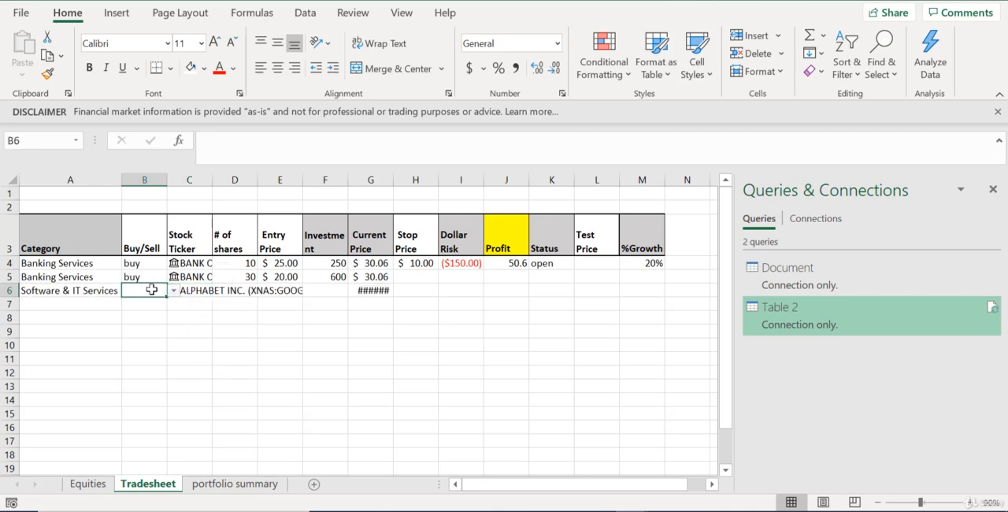
pyautogui.write('buy')
pyautogui.press('Return')
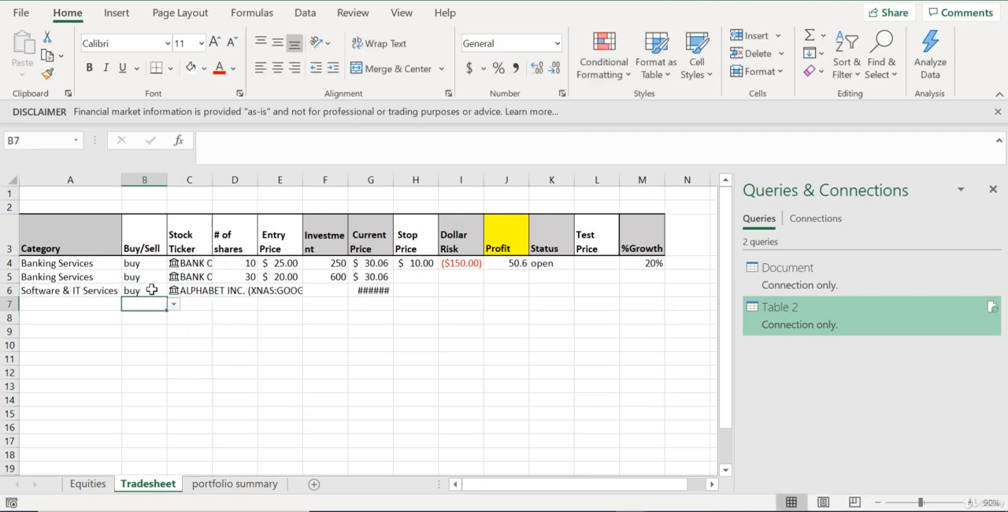
# Enter 100 shares and an entry price of 1000 for the Alphabet trade in row 6
pyautogui.click(237, 291)
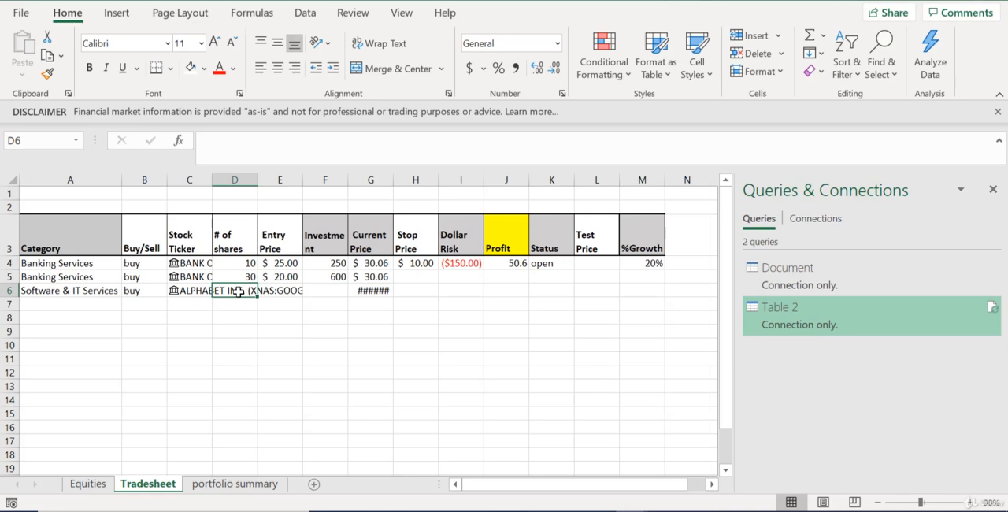
pyautogui.write('100')
pyautogui.press('Tab')
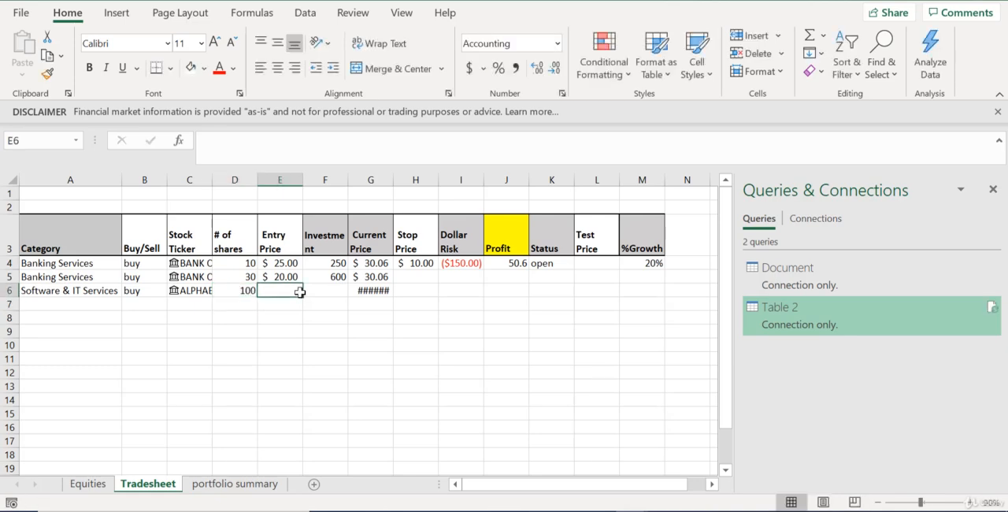
pyautogui.write('1000')
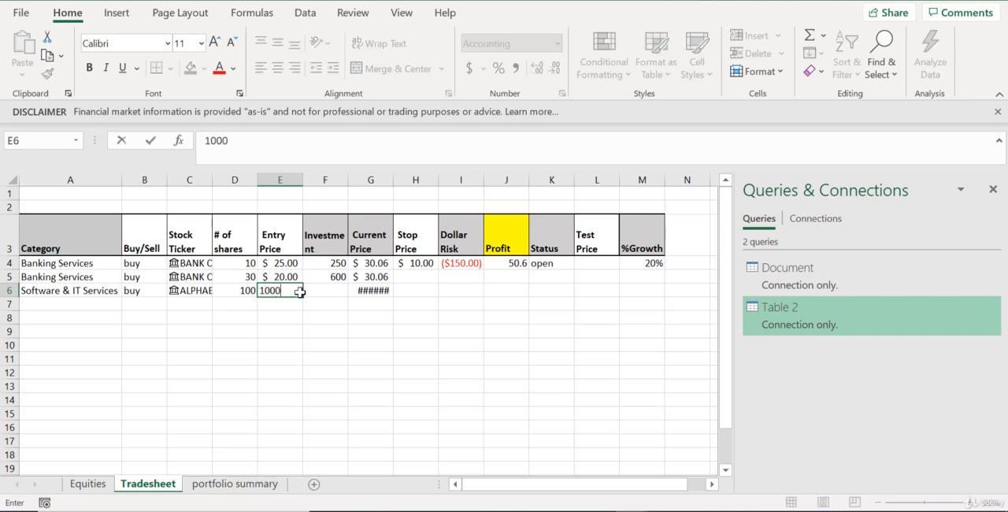
pyautogui.press('Return')
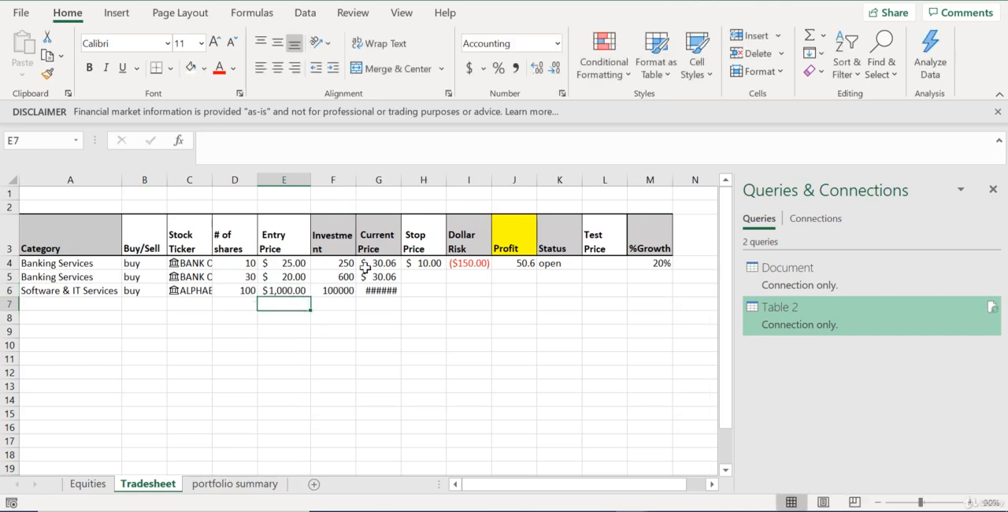
# Auto-fit the Current Price column of the Tradesheet, and check Alphabet's total long position in the portfolio summary
pyautogui.click(384, 288)
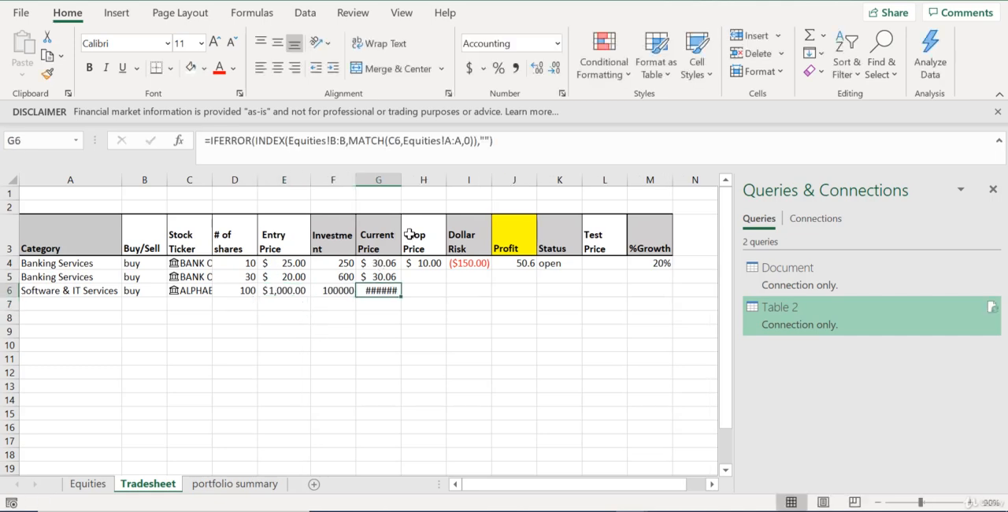
pyautogui.doubleClick(401, 180)
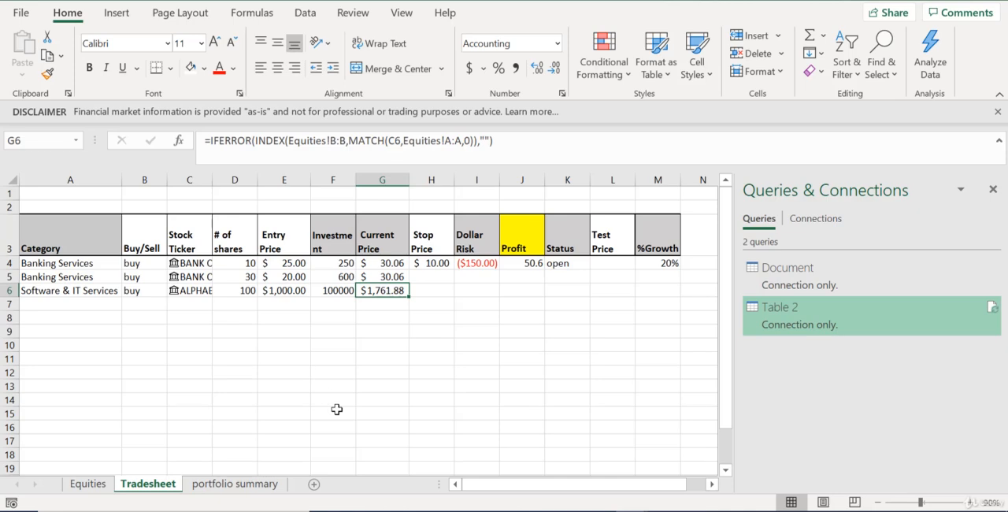
pyautogui.click(211, 487)
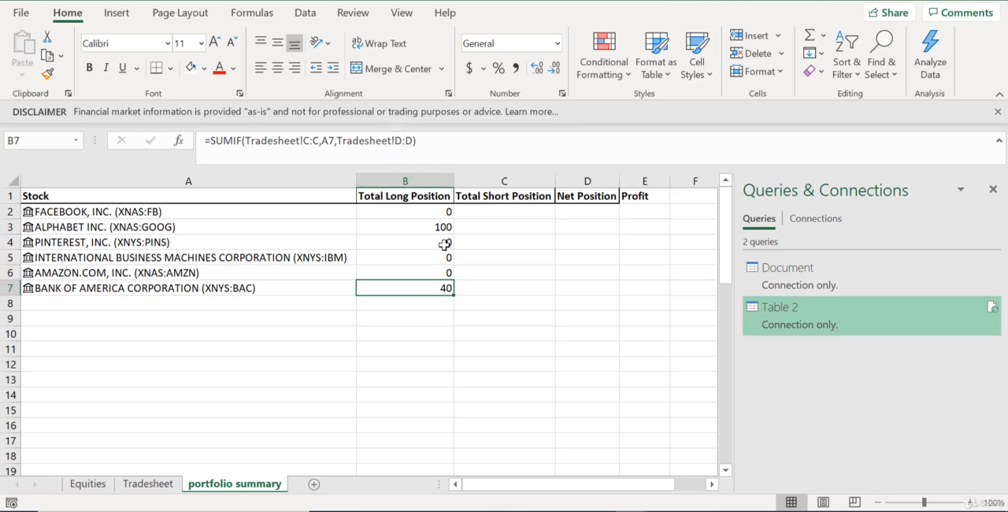
# Compare the Bank of America buy and sell trades in the Tradesheet with its Total Long Position in the portfolio summary
pyautogui.hotkey('ctrl', 'pageup')
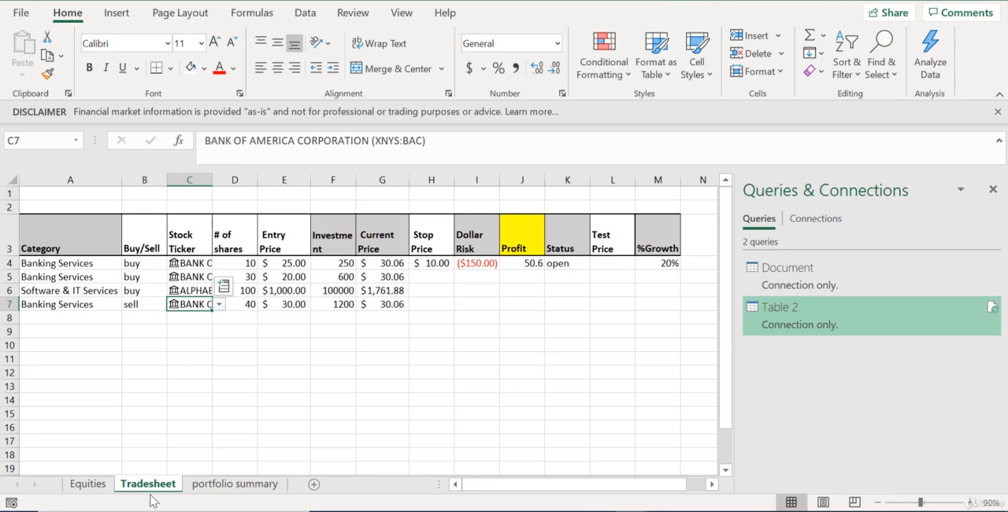
pyautogui.click(235, 484)
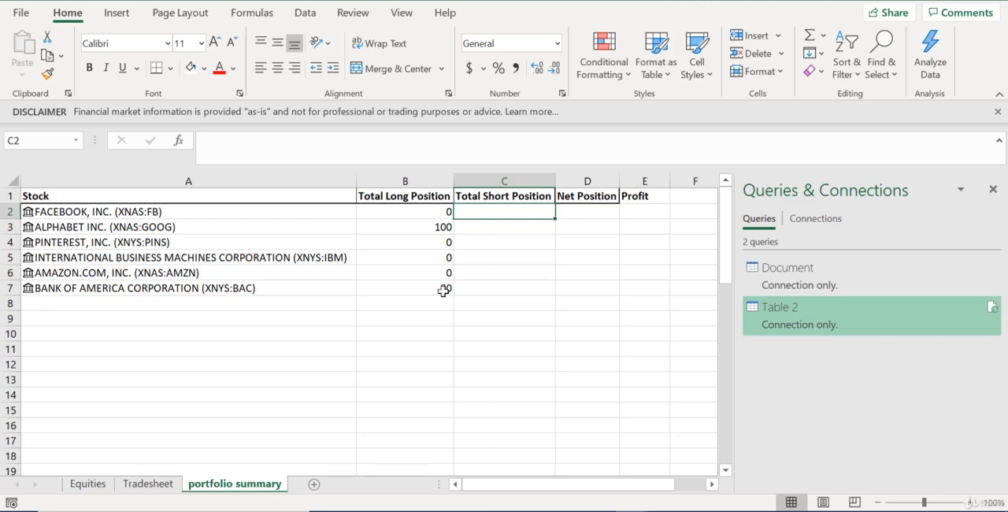
pyautogui.click(425, 197)
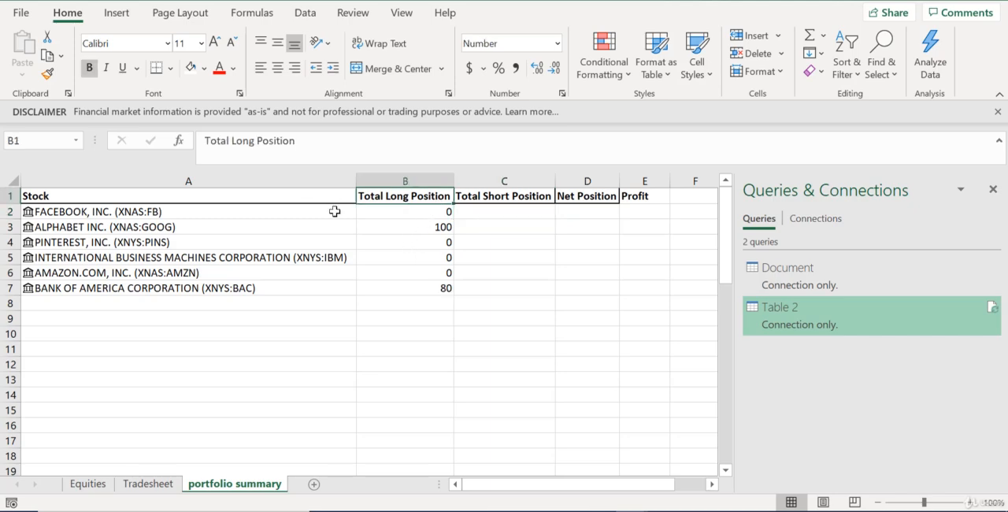
# Clear the SUMIF formula in B2 of the portfolio summary and start a SUMIFS formula in its place
pyautogui.click(429, 213)
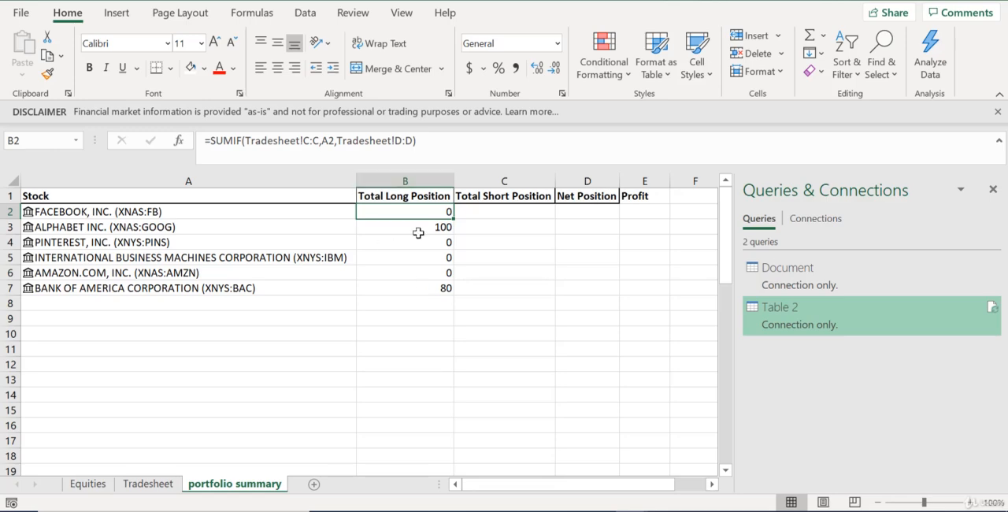
pyautogui.click(452, 140)
pyautogui.press('BackSpace')
pyautogui.press('BackSpace')
pyautogui.press('BackSpace')
pyautogui.press('BackSpace')
pyautogui.press('BackSpace')
pyautogui.press('BackSpace')
pyautogui.press('BackSpace')
pyautogui.press('BackSpace')
pyautogui.press('BackSpace')
pyautogui.press('BackSpace')
pyautogui.press('BackSpace')
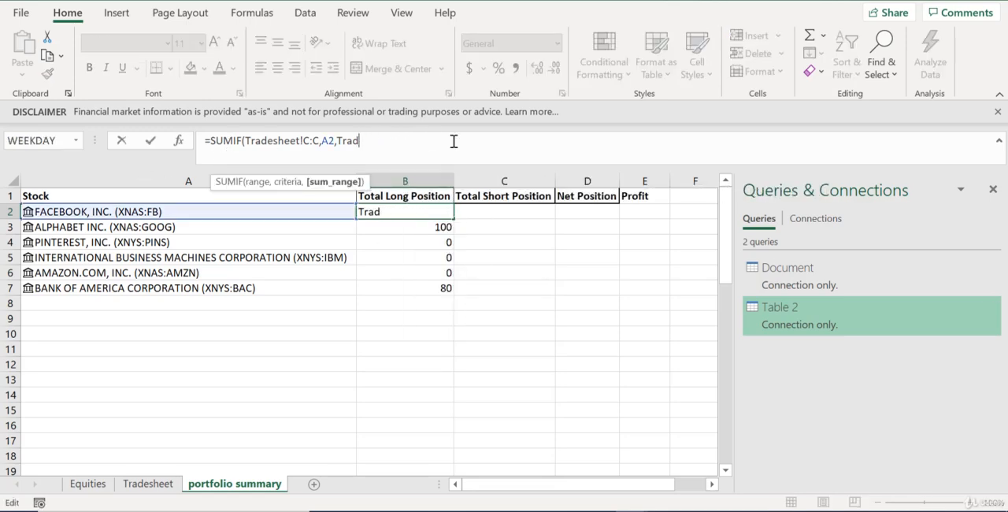
pyautogui.press('BackSpace')
pyautogui.press('BackSpace')
pyautogui.press('BackSpace')
pyautogui.press('BackSpace')
pyautogui.press('BackSpace')
pyautogui.press('BackSpace')
pyautogui.press('BackSpace')
pyautogui.press('BackSpace')
pyautogui.press('BackSpace')
pyautogui.press('BackSpace')
pyautogui.press('BackSpace')
pyautogui.press('BackSpace')
pyautogui.press('BackSpace')
pyautogui.press('BackSpace')
pyautogui.press('BackSpace')
pyautogui.press('BackSpace')
pyautogui.press('BackSpace')
pyautogui.press('BackSpace')
pyautogui.press('BackSpace')
pyautogui.press('BackSpace')
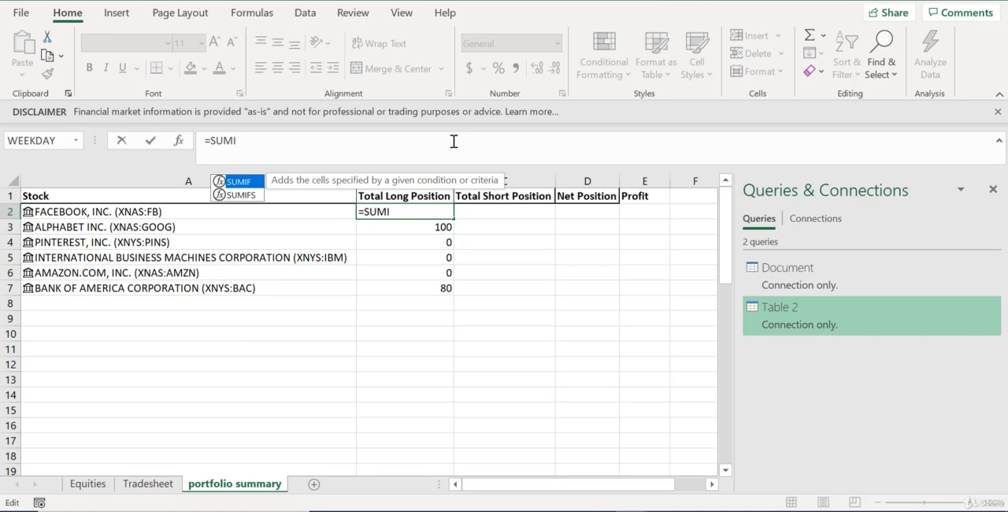
pyautogui.write('Fs(')
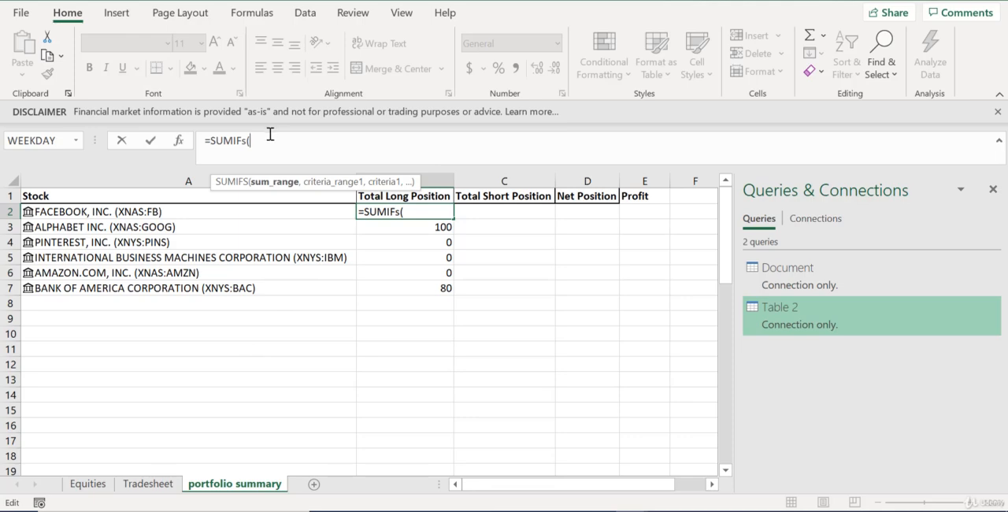
# Set the SUMIFS sum range to the number-of-shares column, Tradesheet!D:D
pyautogui.click(156, 492)
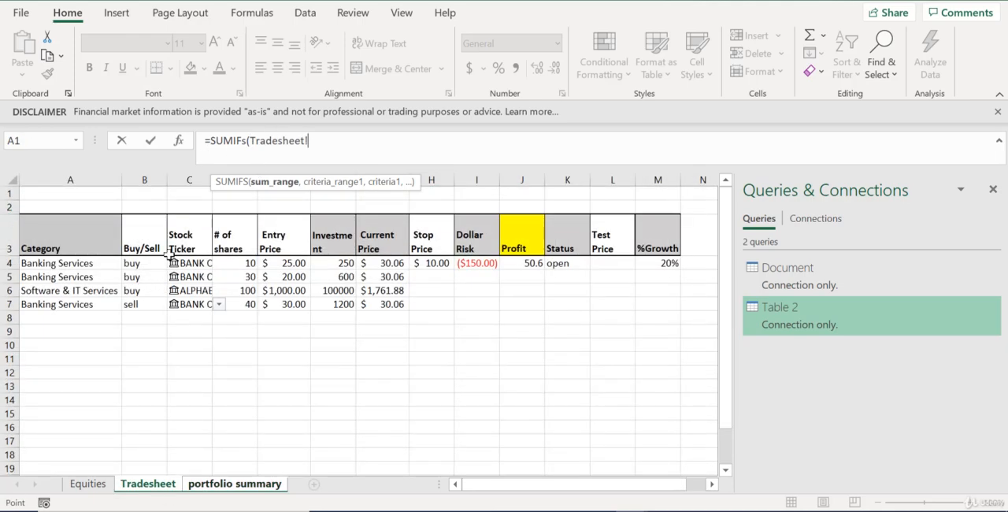
pyautogui.click(193, 180)
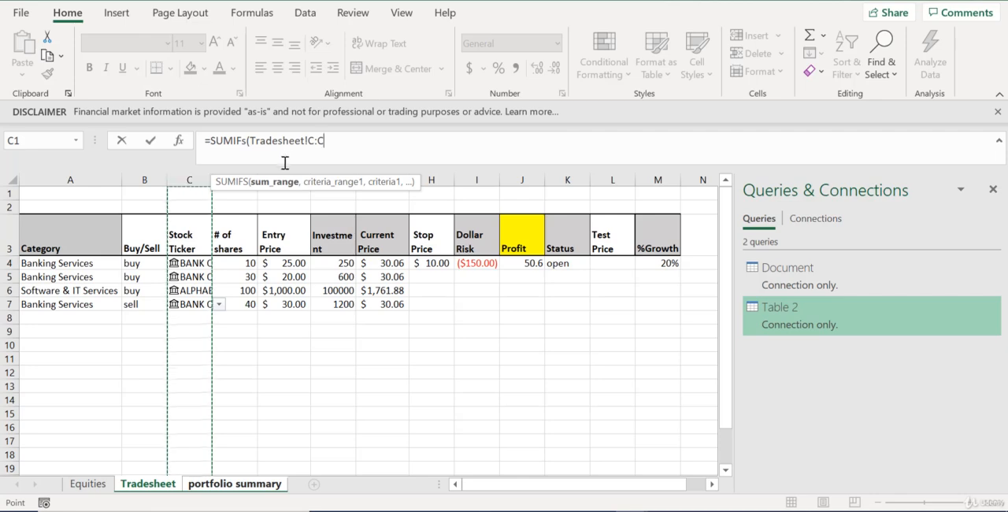
pyautogui.click(313, 140)
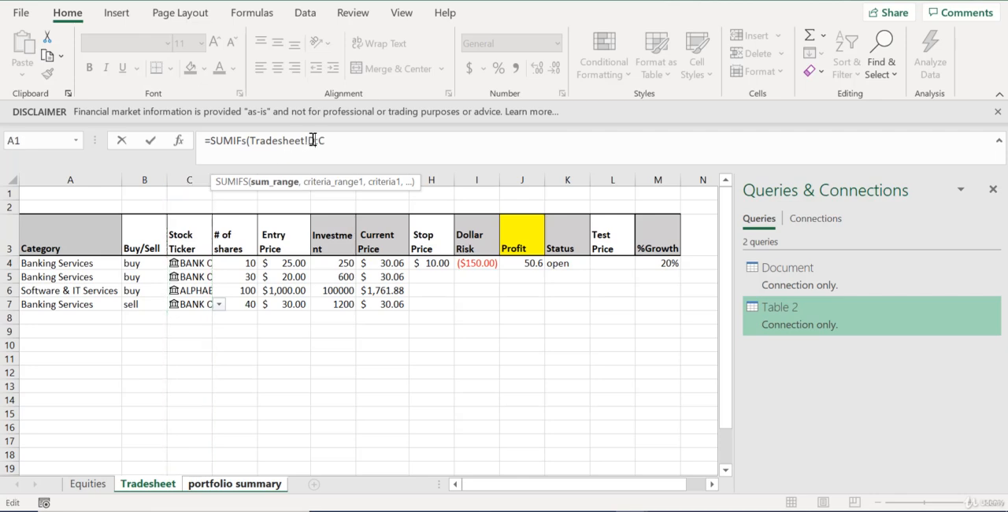
pyautogui.write('D:D')
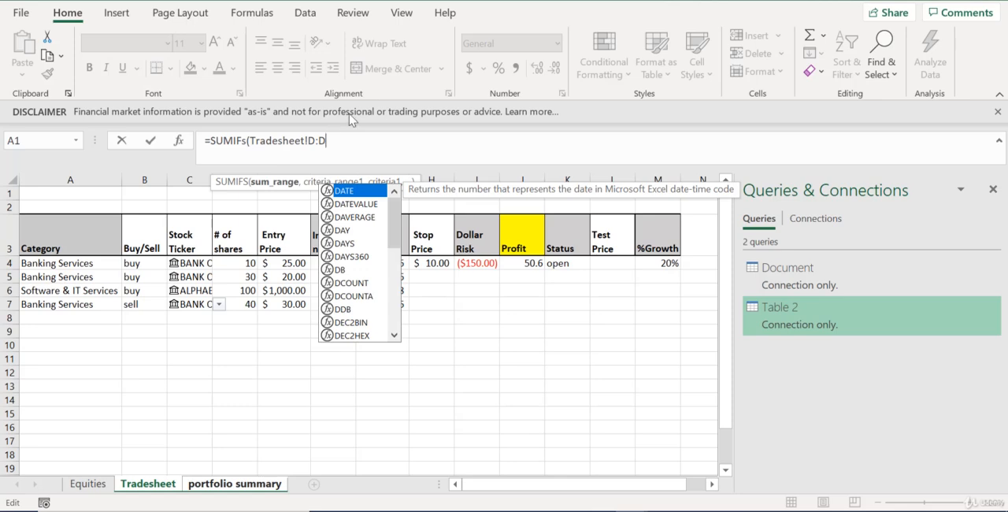
pyautogui.write(',')
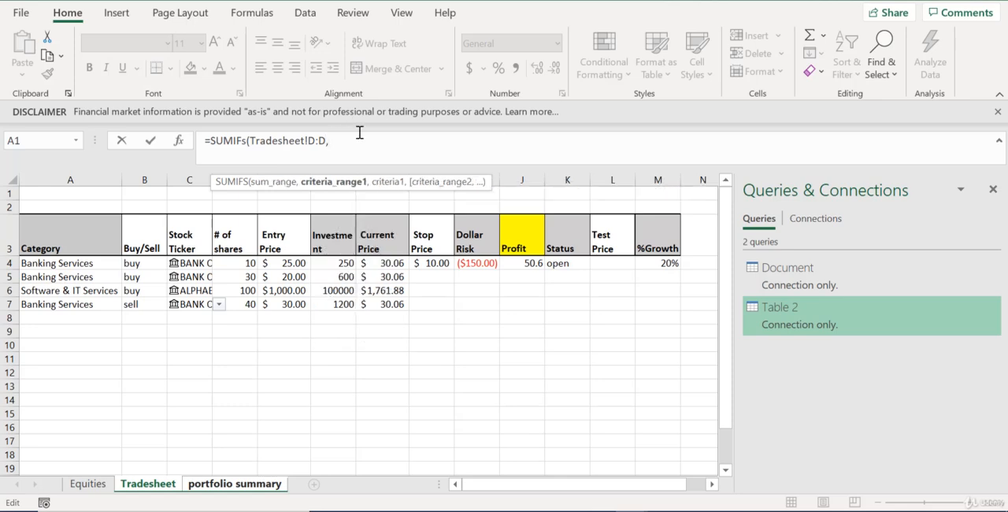
# Add the stock ticker column Tradesheet!C:C as the first criteria range, with 'portfolio summary'!A2 as its criterion
pyautogui.click(186, 180)
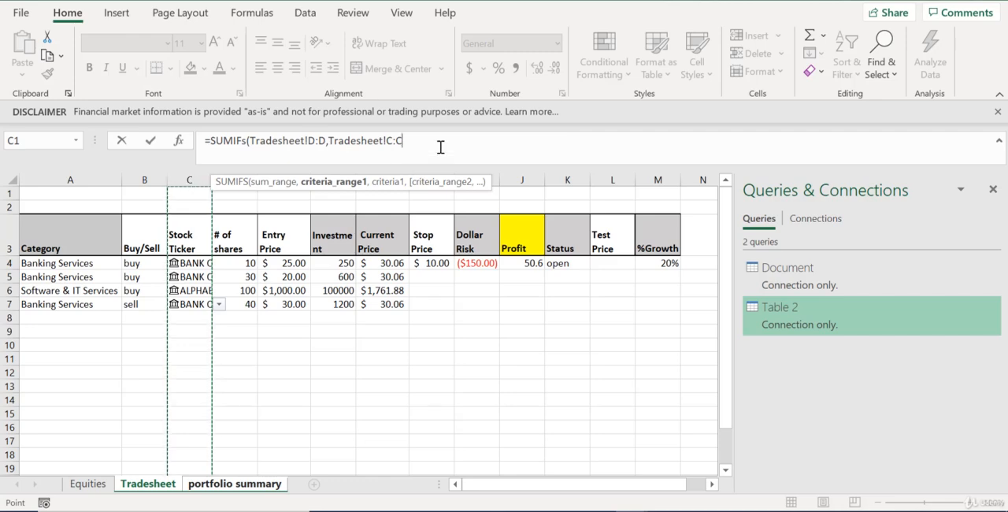
pyautogui.write(',')
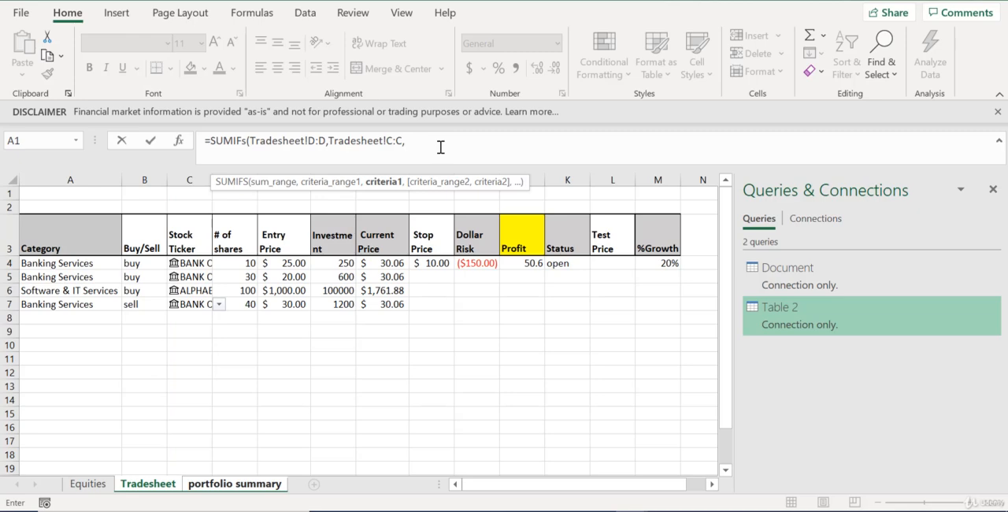
pyautogui.click(273, 488)
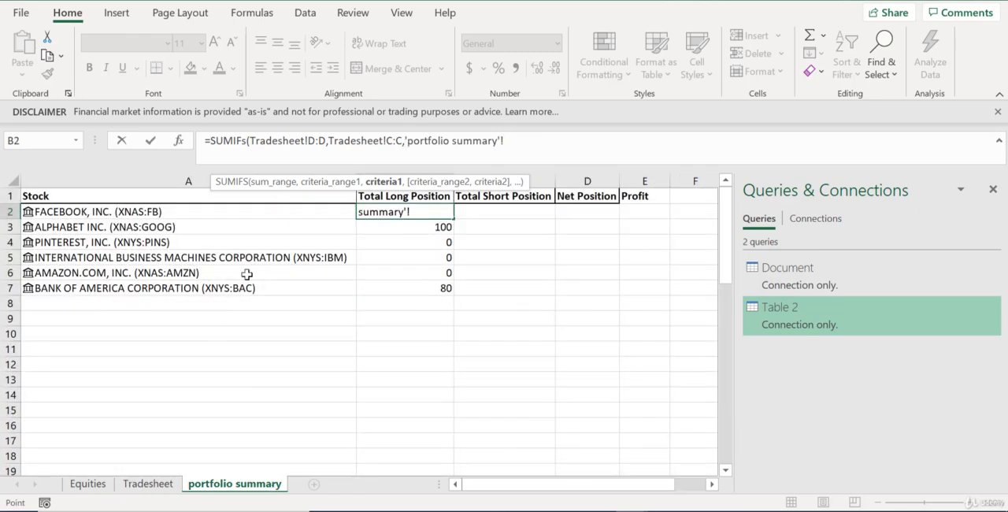
pyautogui.click(226, 215)
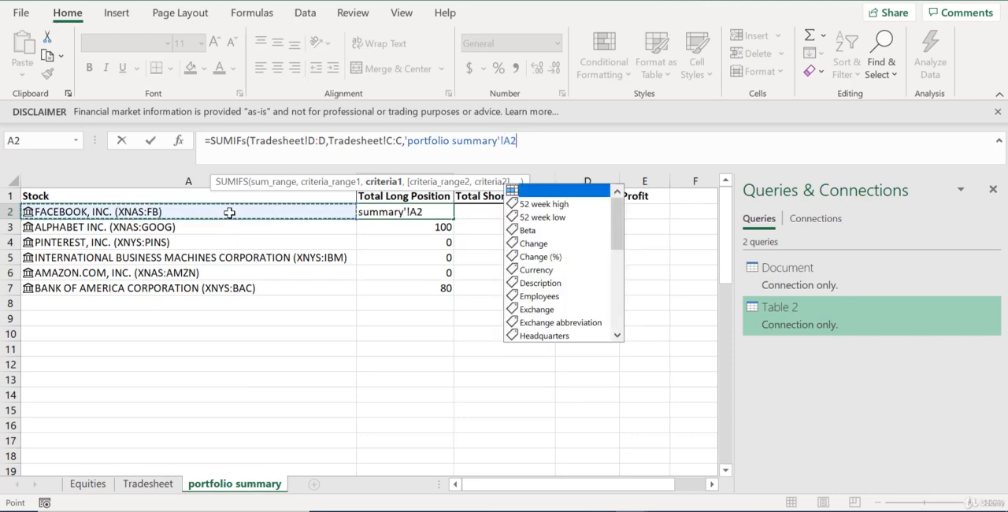
pyautogui.write(',')
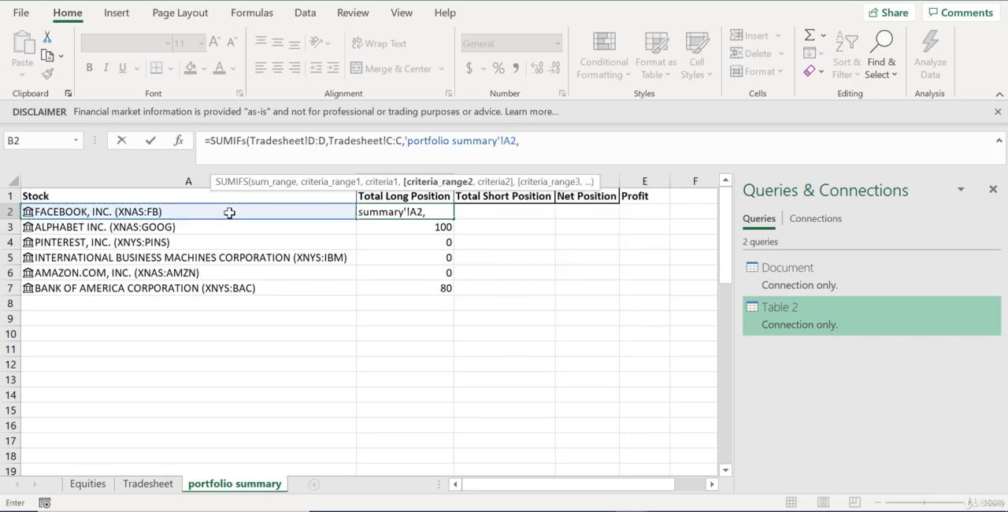
# Add the Buy/Sell column Tradesheet!B:B as the second criteria range with criterion "=buy", and complete the formula
pyautogui.click(161, 490)
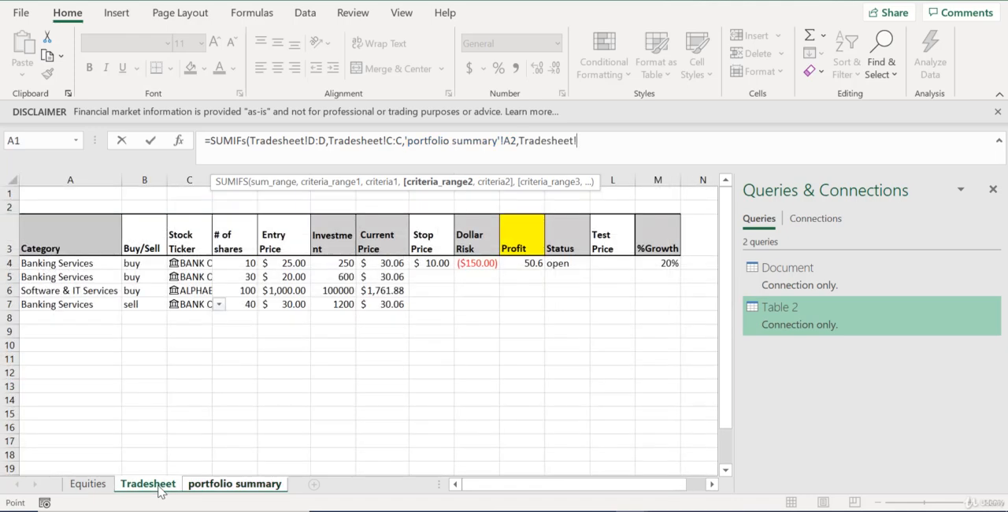
pyautogui.click(149, 181)
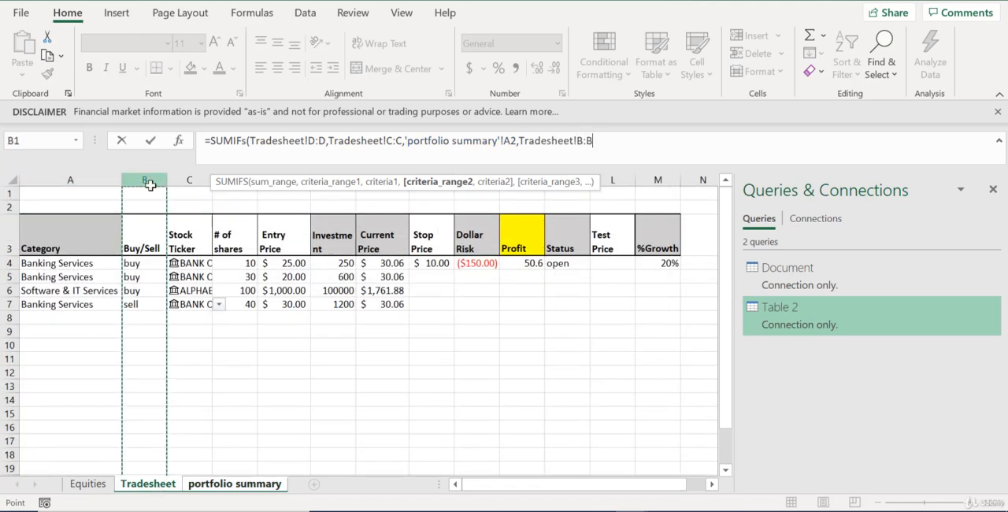
pyautogui.write(',')
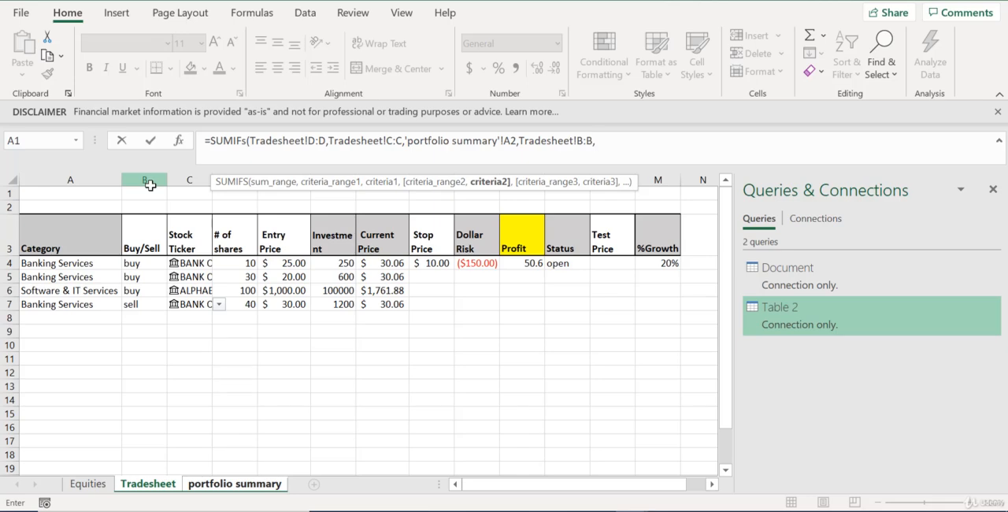
pyautogui.write('"=buy")')
pyautogui.press('Return')
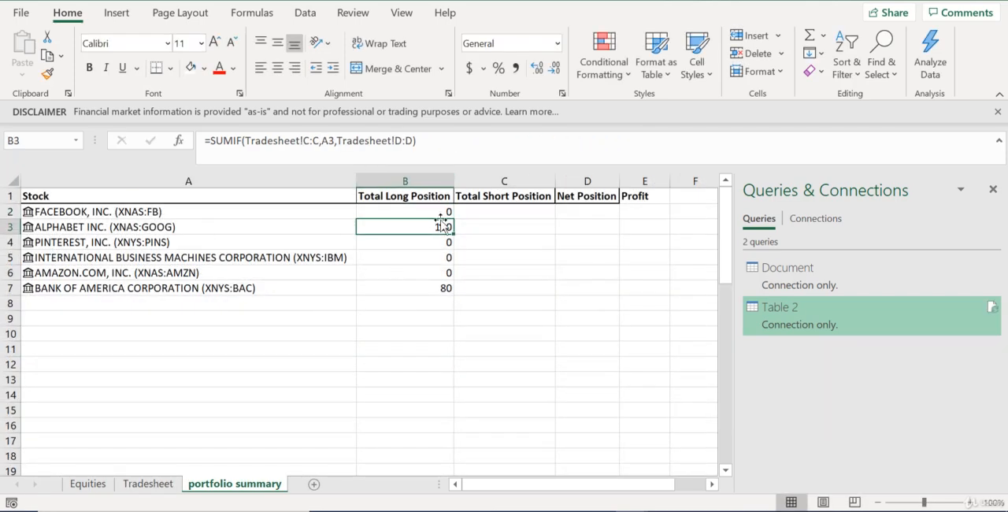
# Fill the SUMIFS formula from B2 down to B7 and check the Bank of America long position
pyautogui.press('Up')
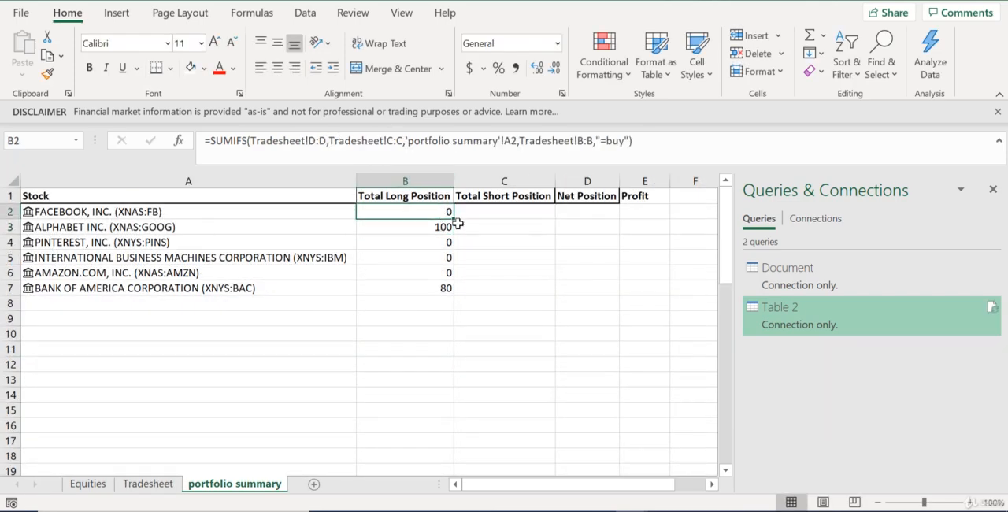
pyautogui.doubleClick(456, 220)
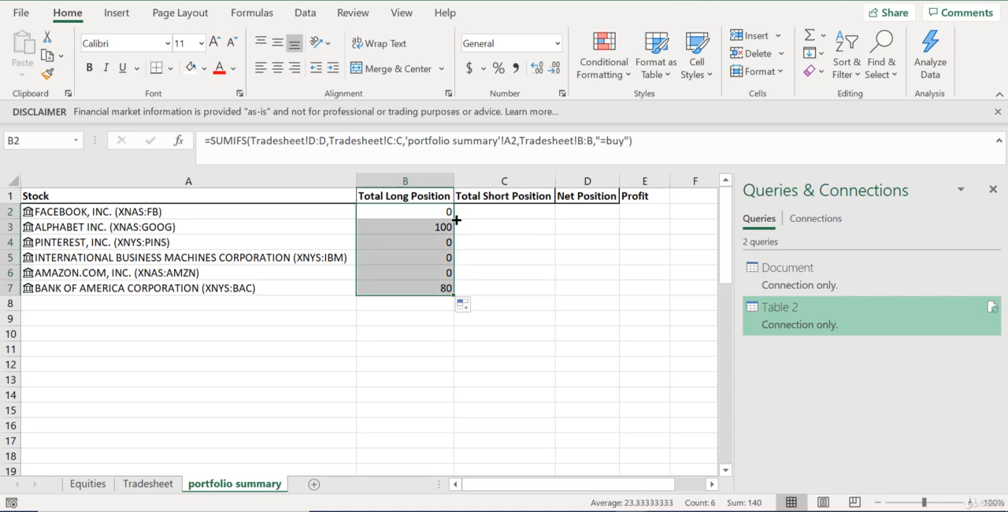
pyautogui.click(433, 214)
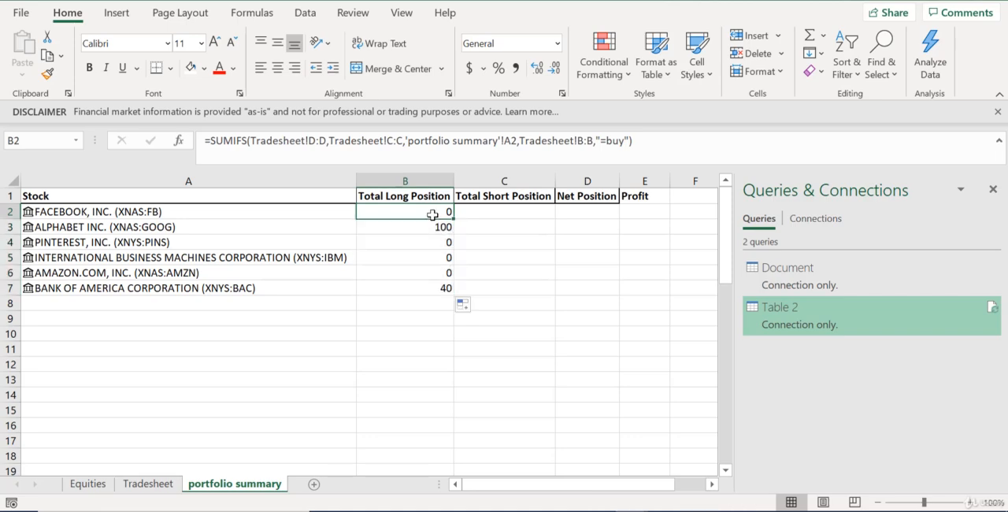
pyautogui.click(437, 301)
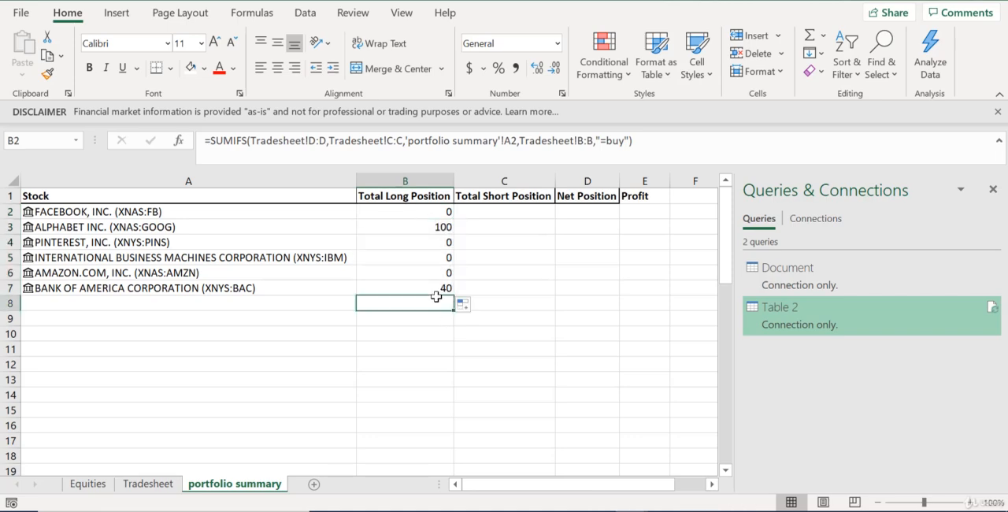
pyautogui.click(436, 289)
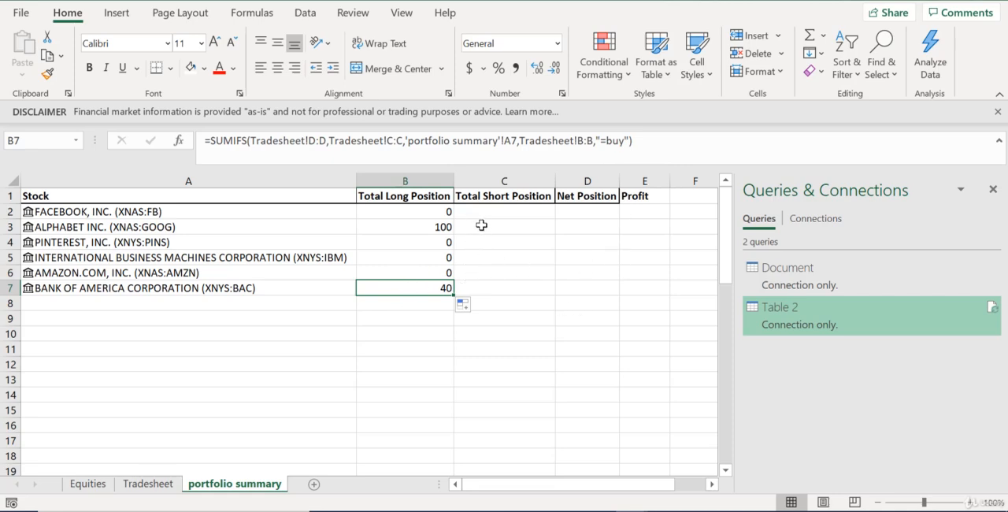
# Fill the Total Short Position column from C2 down with the long position SUMIFS formula, using "=Sell" as the second criterion
pyautogui.click(446, 216)
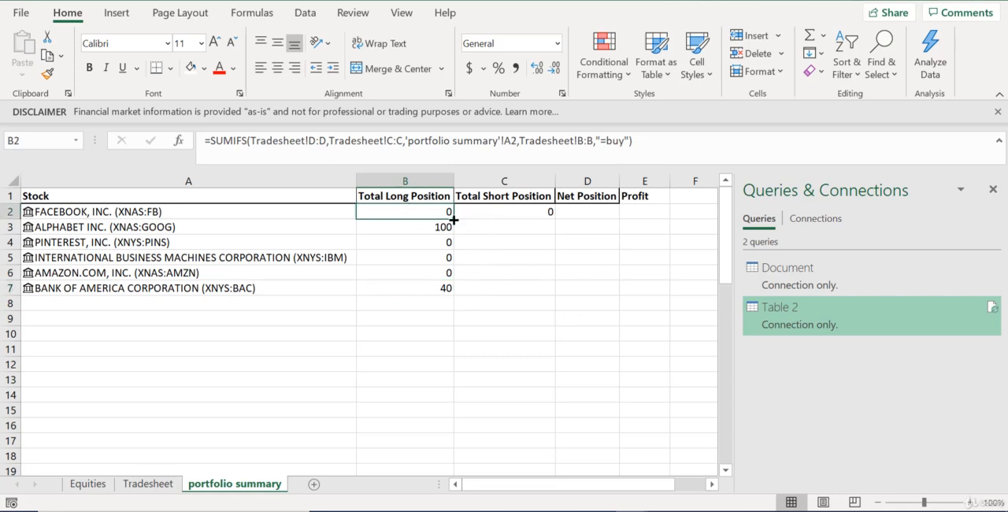
pyautogui.click(489, 209)
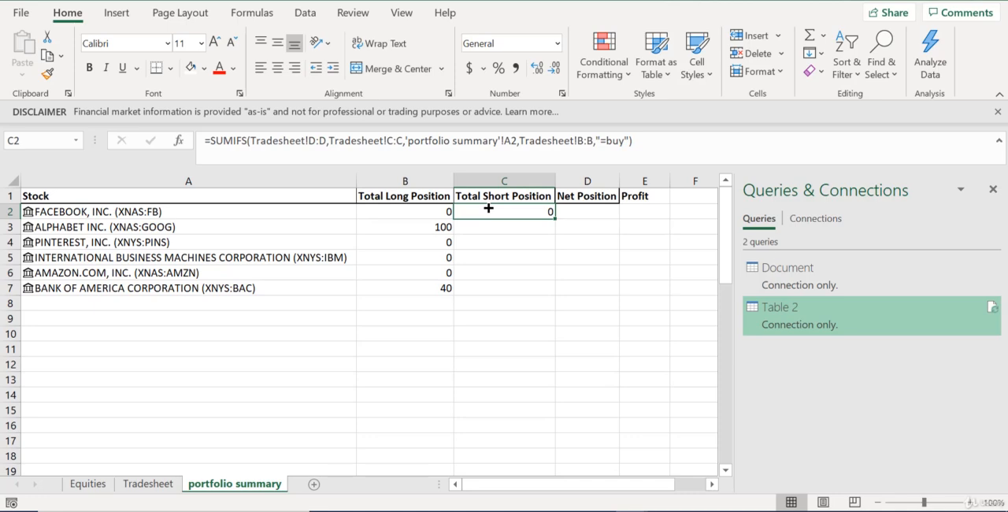
pyautogui.click(624, 140)
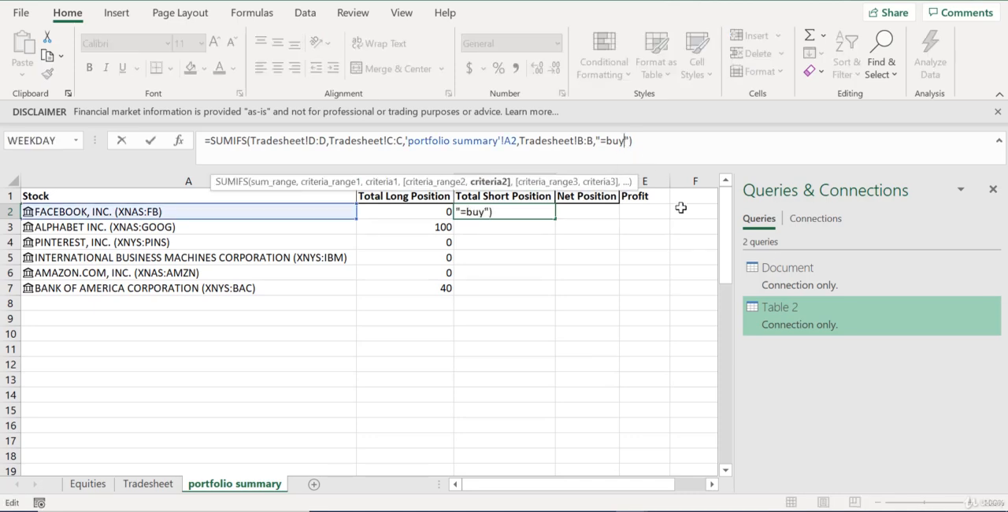
pyautogui.press('BackSpace')
pyautogui.press('BackSpace')
pyautogui.press('BackSpace')
pyautogui.write('Sell')
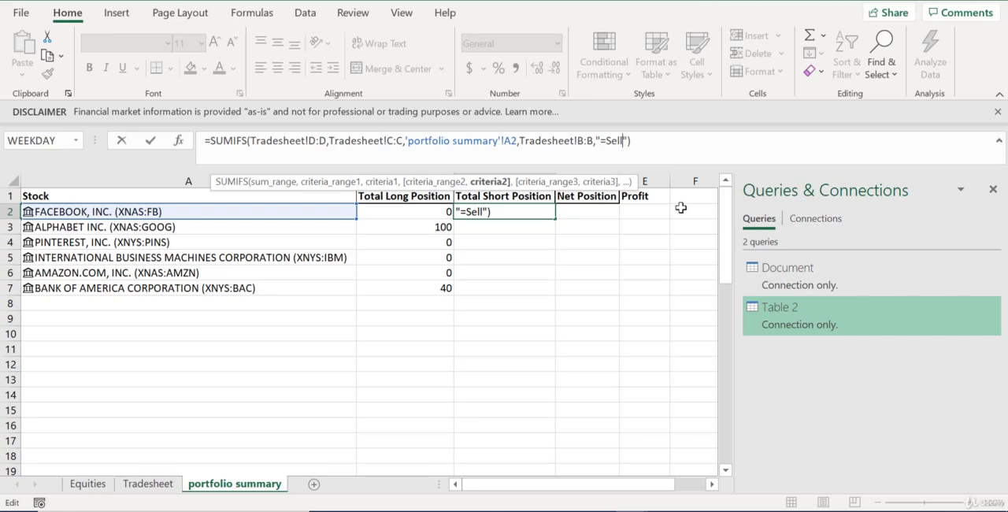
pyautogui.press('Return')
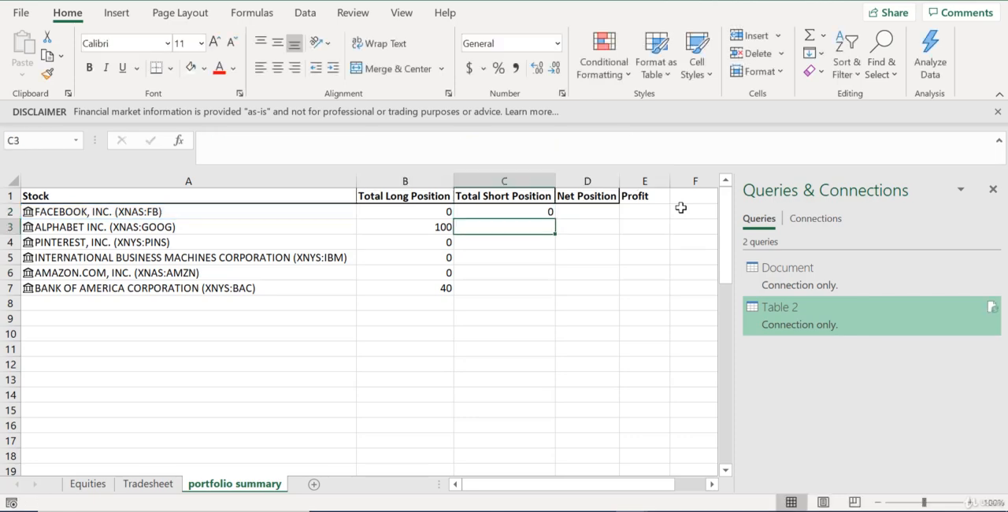
pyautogui.click(542, 212)
pyautogui.doubleClick(555, 219)
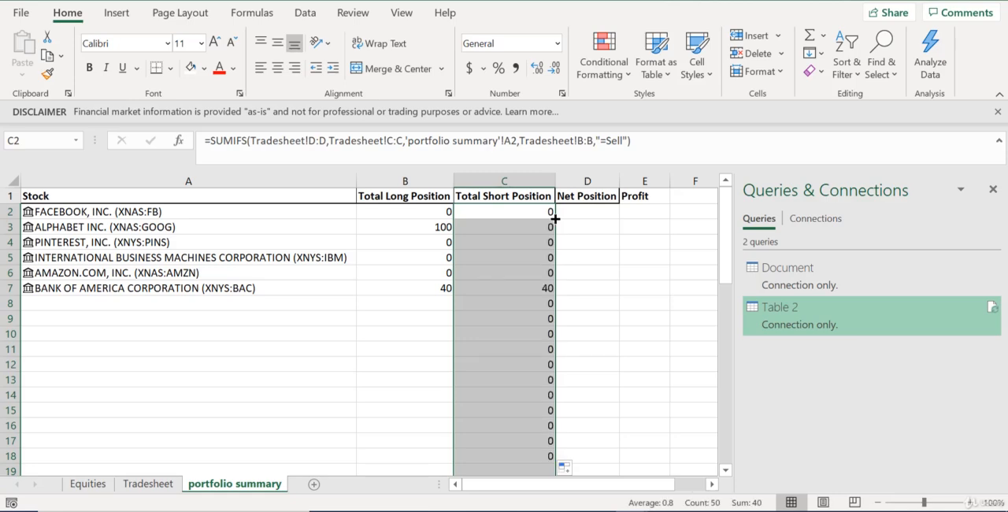
# Check the Bank of America entry in the Total Short Position column
pyautogui.click(564, 299)
pyautogui.click(534, 301)
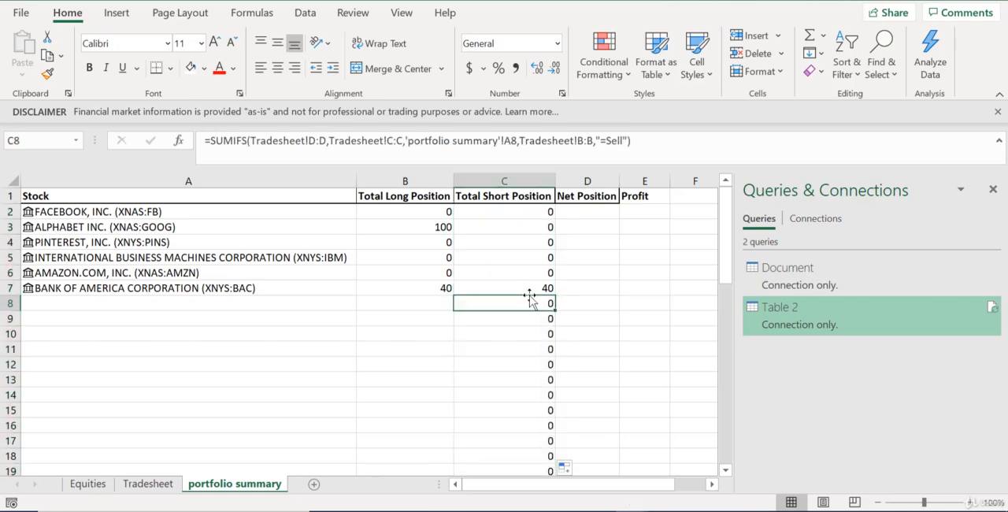
pyautogui.click(544, 287)
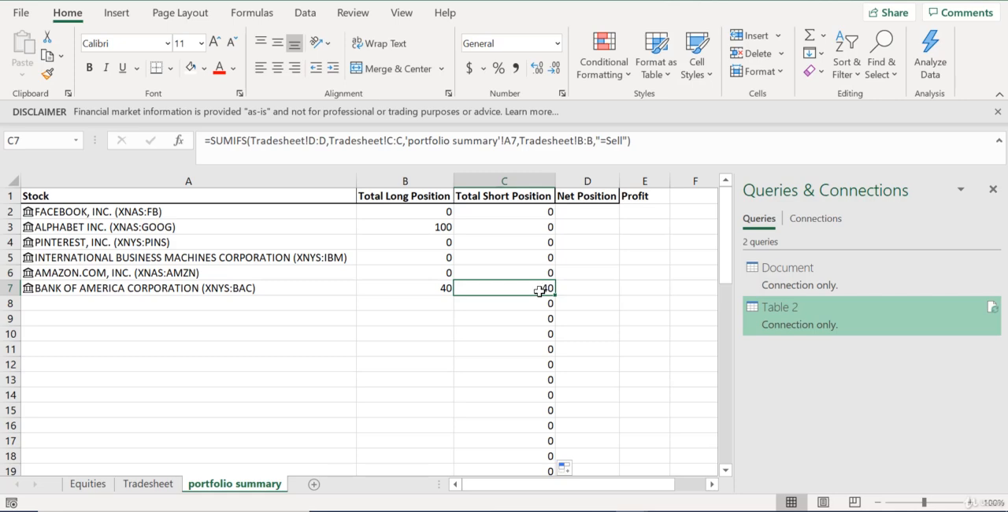
# Calculate Net Position in D2 as =B2-C2 and fill the formula down the column
pyautogui.click(600, 212)
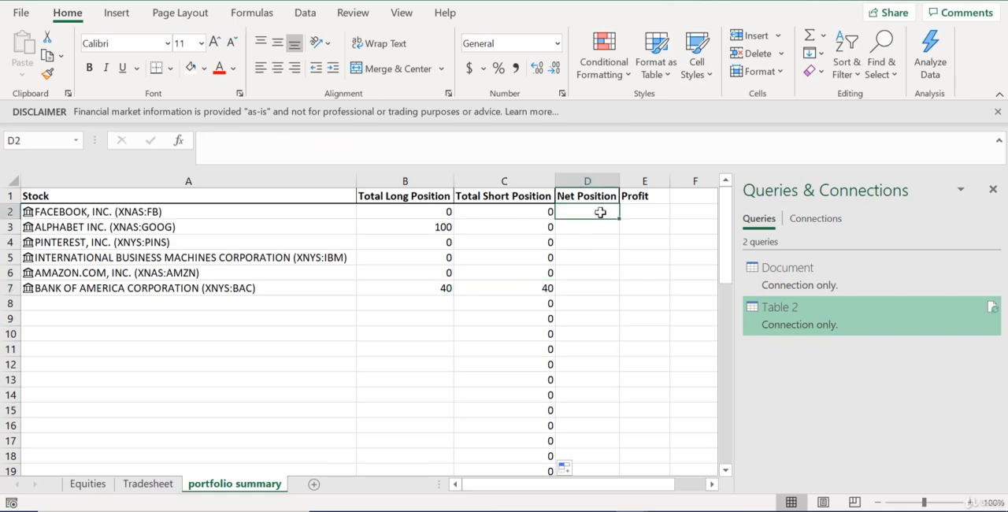
pyautogui.write('=')
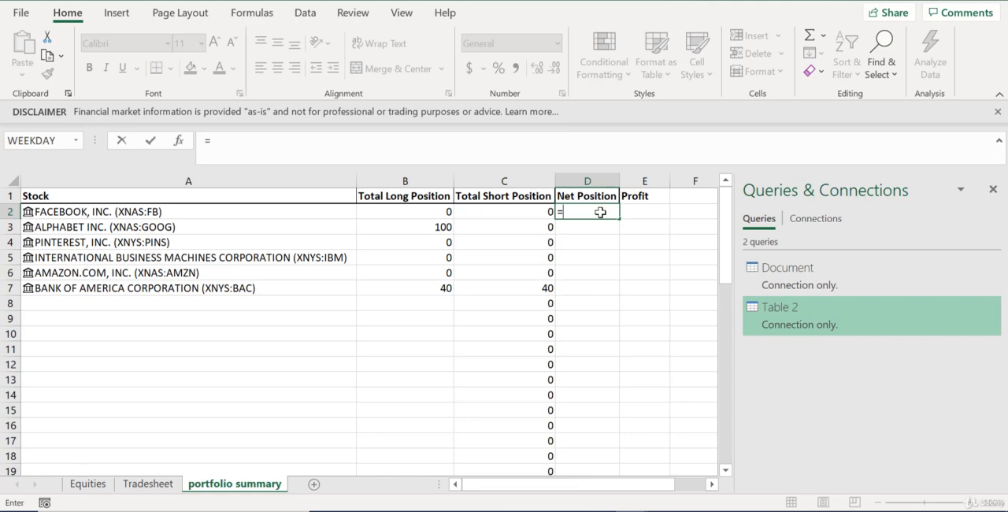
pyautogui.click(444, 212)
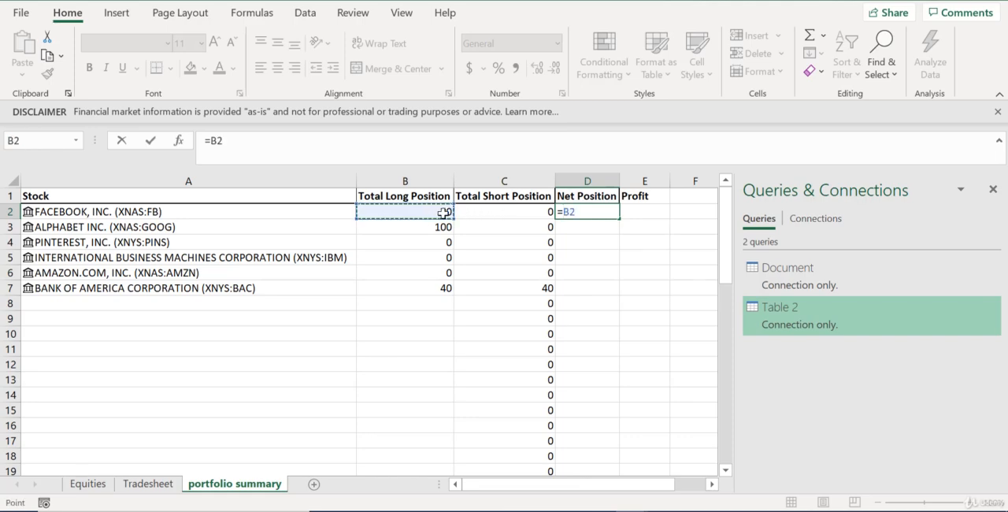
pyautogui.write('-')
pyautogui.click(487, 213)
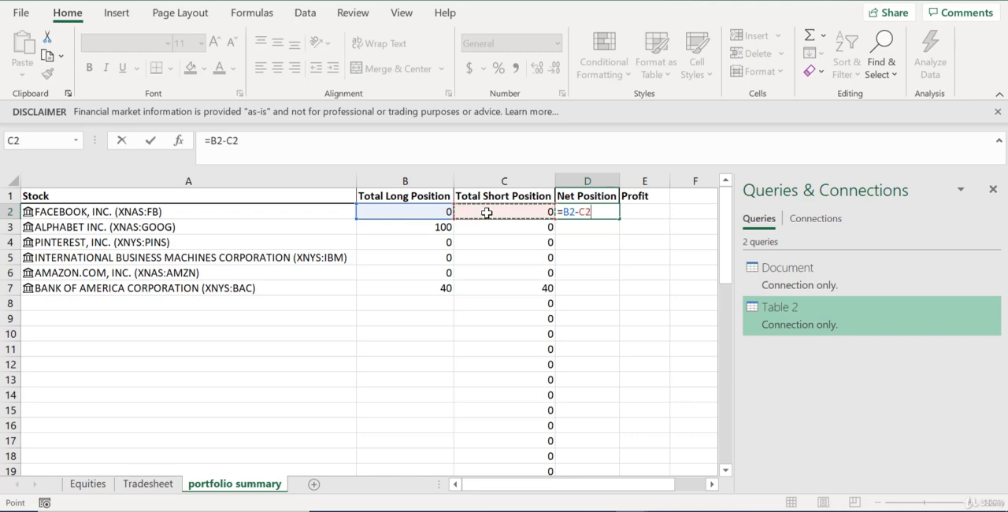
pyautogui.press('Return')
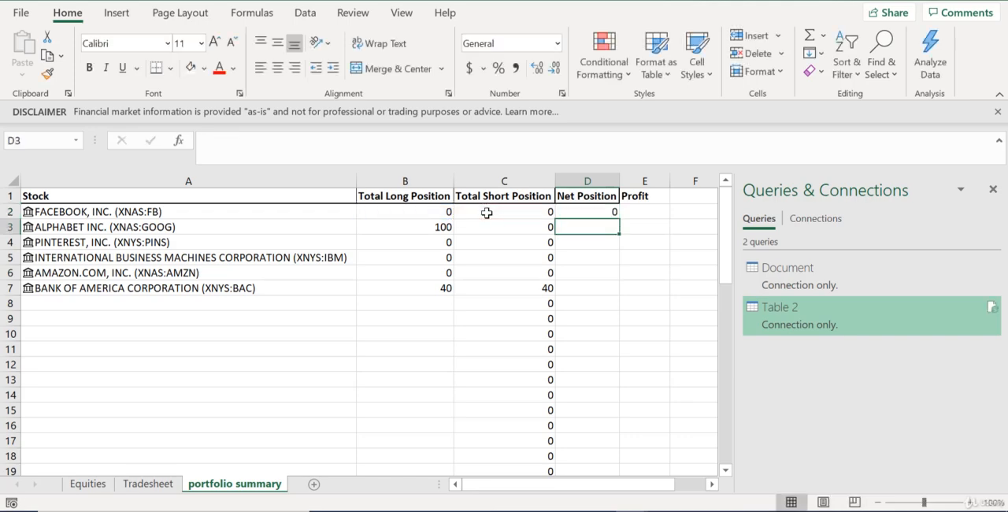
pyautogui.click(606, 207)
pyautogui.doubleClick(619, 218)
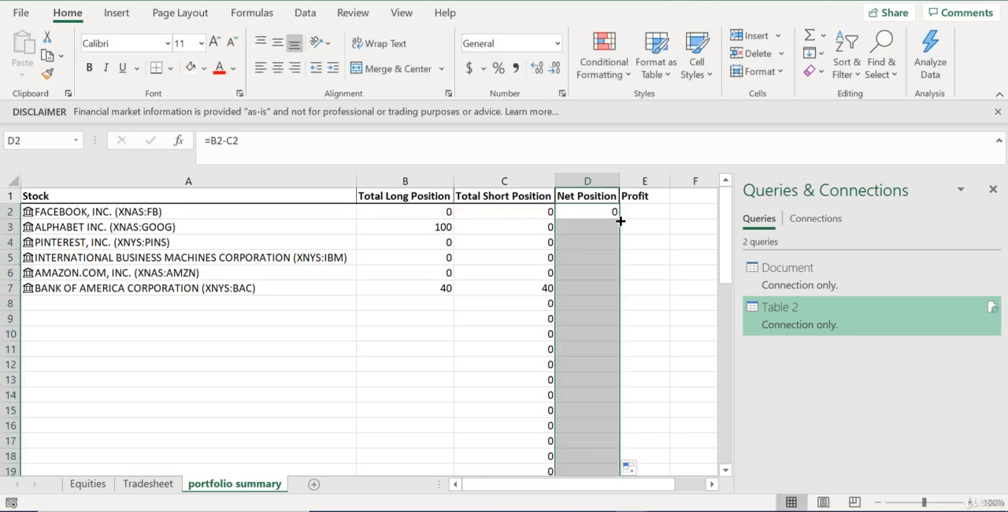
# Start a SUMIF formula in Profit cell E2 with Tradesheet!C:C as the range and 'portfolio summary'!A2 as the criterion
pyautogui.press('Right')
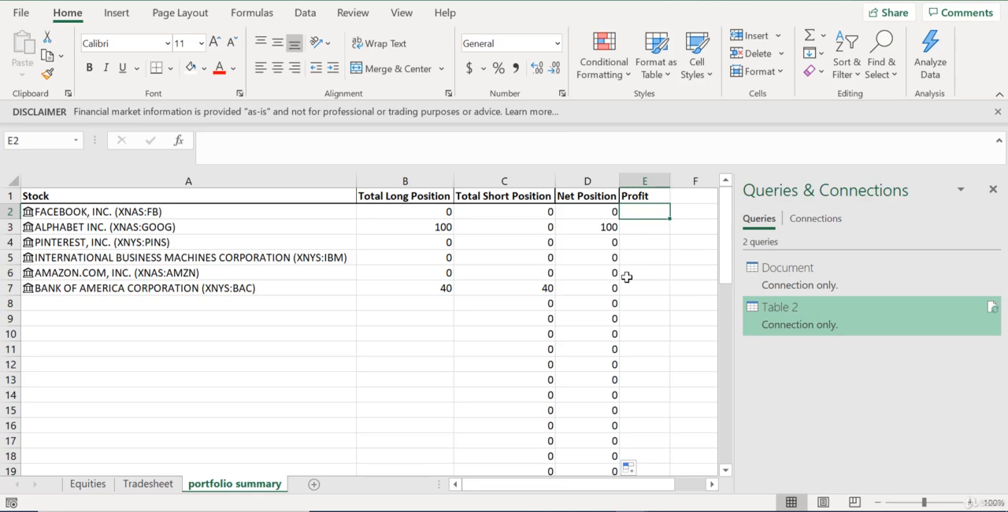
pyautogui.write('=')
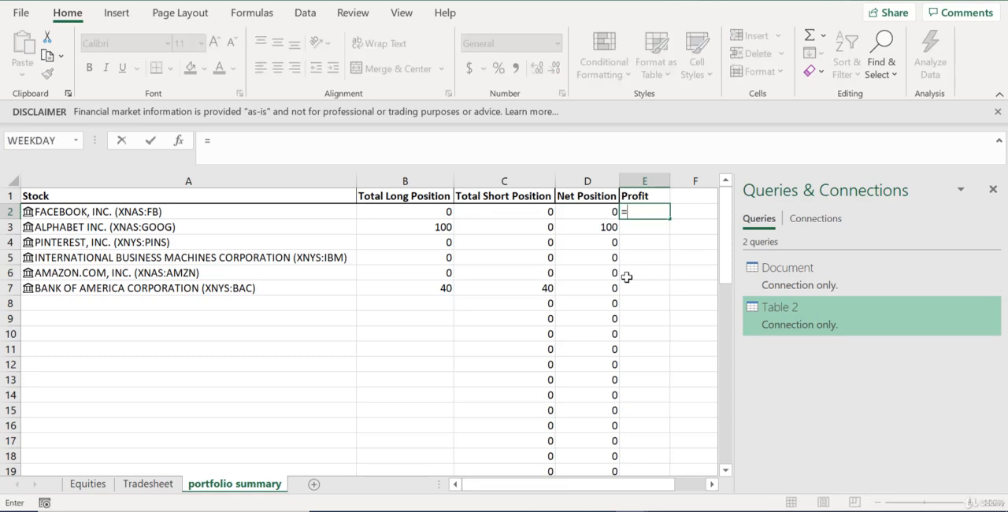
pyautogui.write('sumif(')
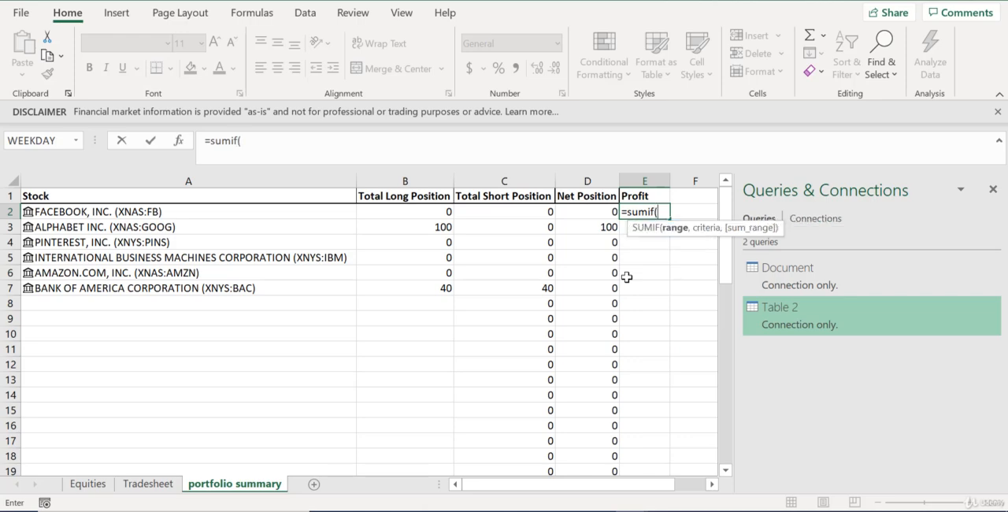
pyautogui.click(160, 483)
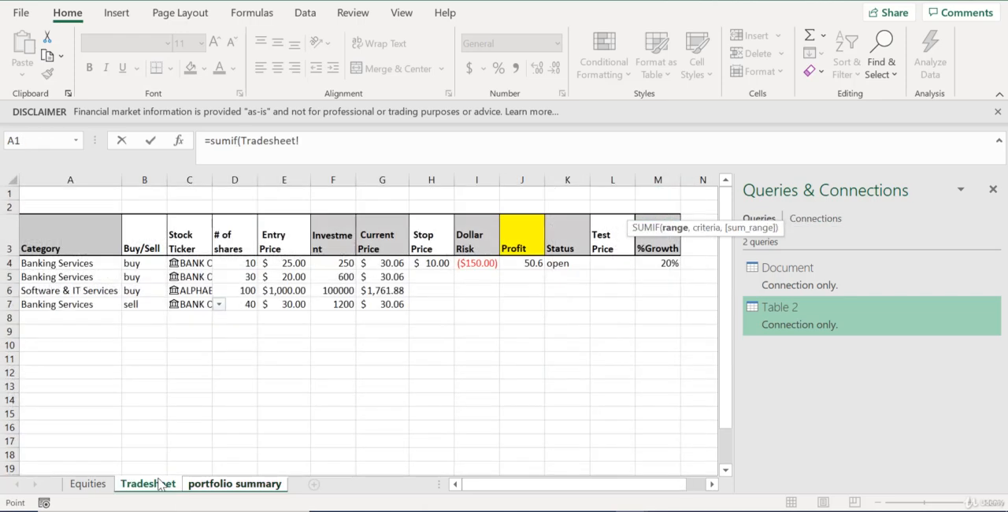
pyautogui.click(193, 180)
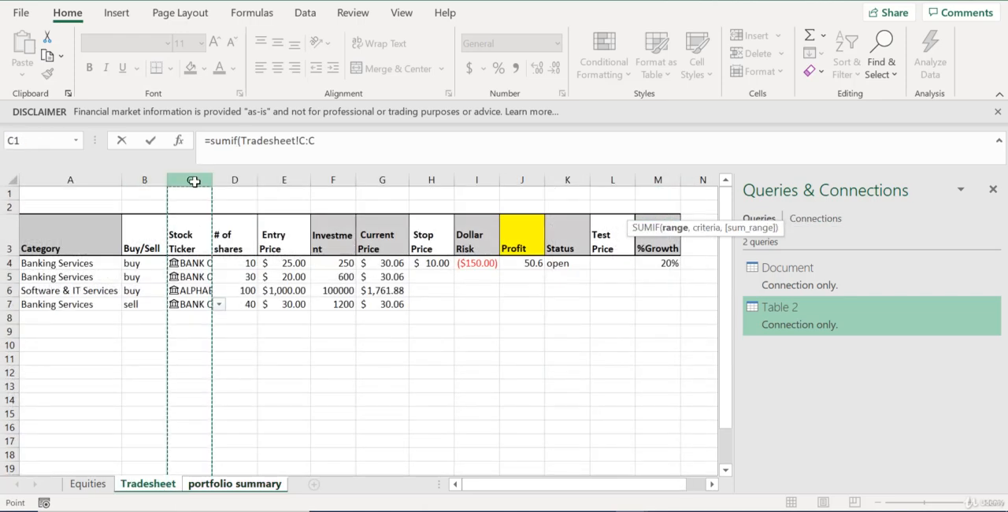
pyautogui.write(',')
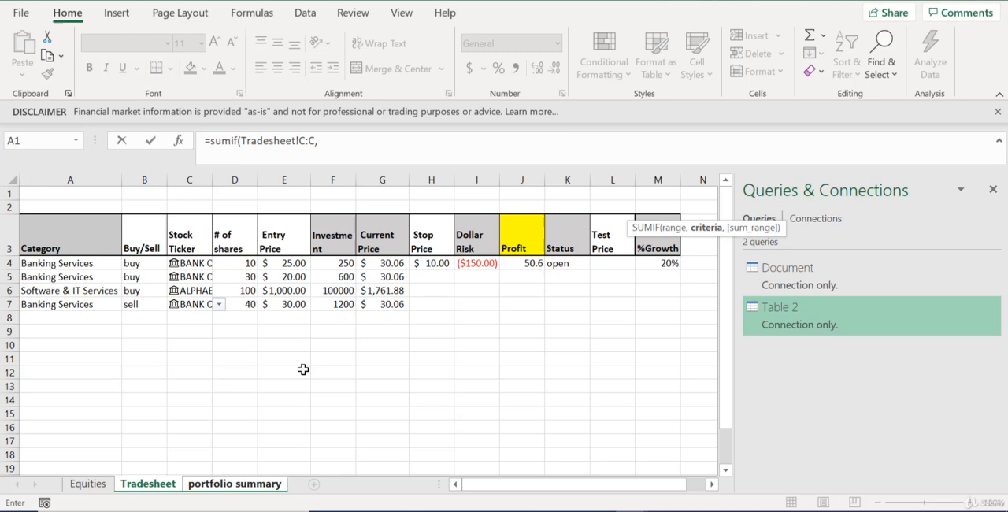
pyautogui.click(267, 485)
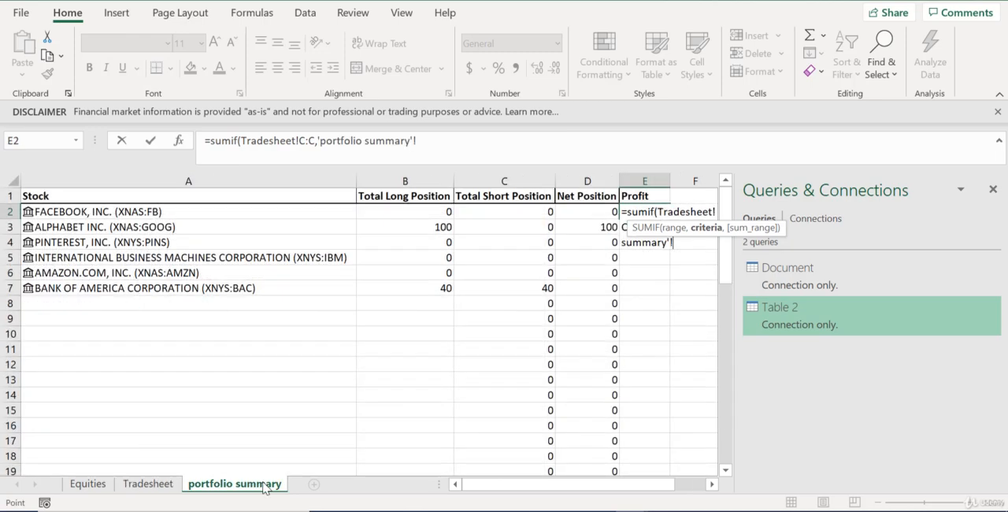
pyautogui.click(171, 214)
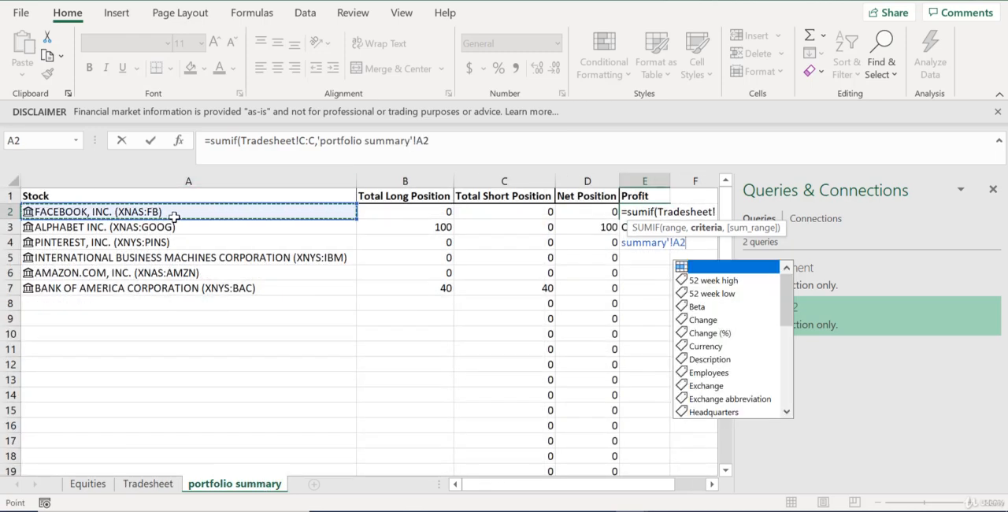
pyautogui.write(',')
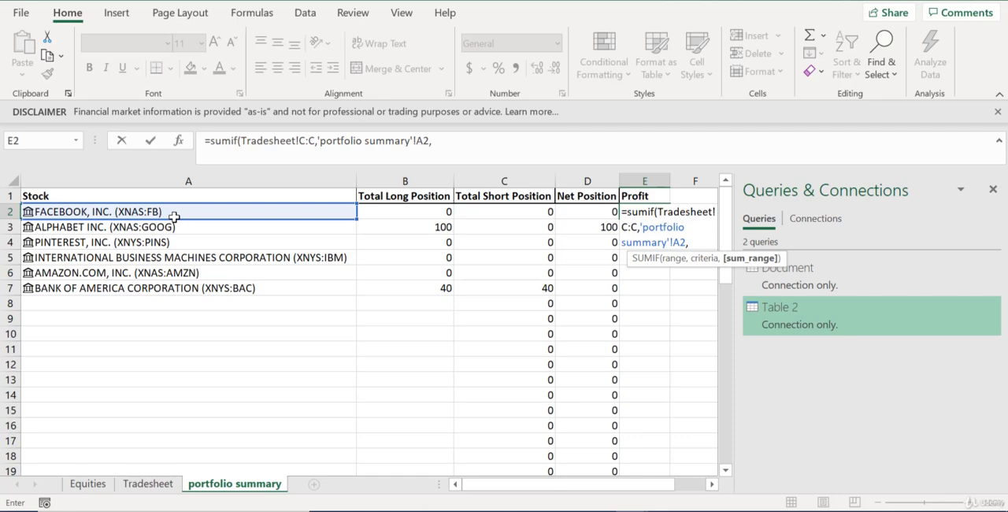
# Complete the SUMIF with the Profit column Tradesheet!J:J as the sum range, and fill it down the summary's Profit column
pyautogui.click(145, 484)
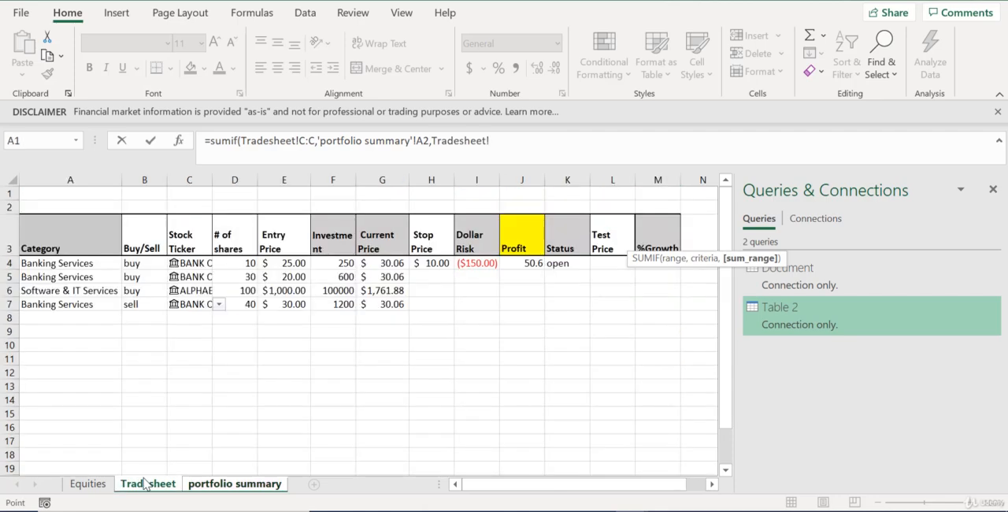
pyautogui.click(536, 180)
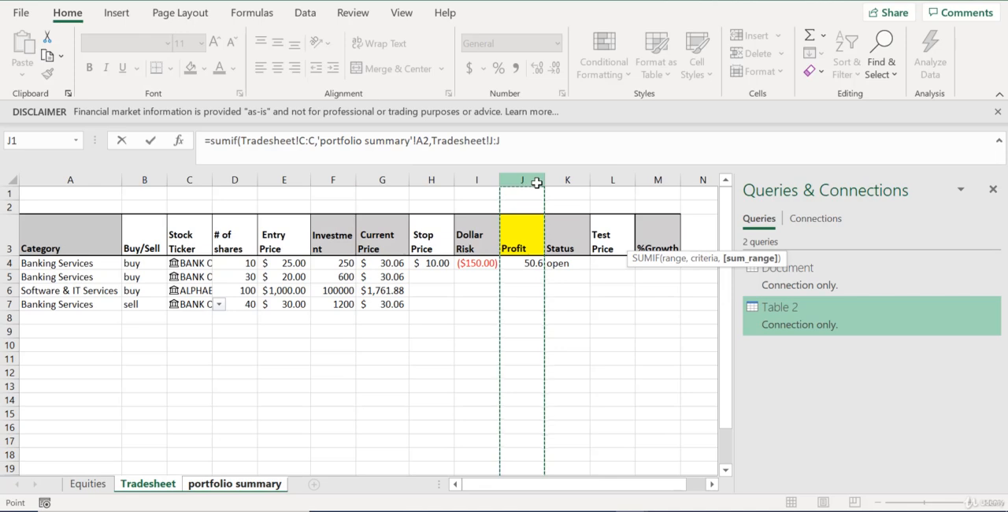
pyautogui.write(')')
pyautogui.press('Return')
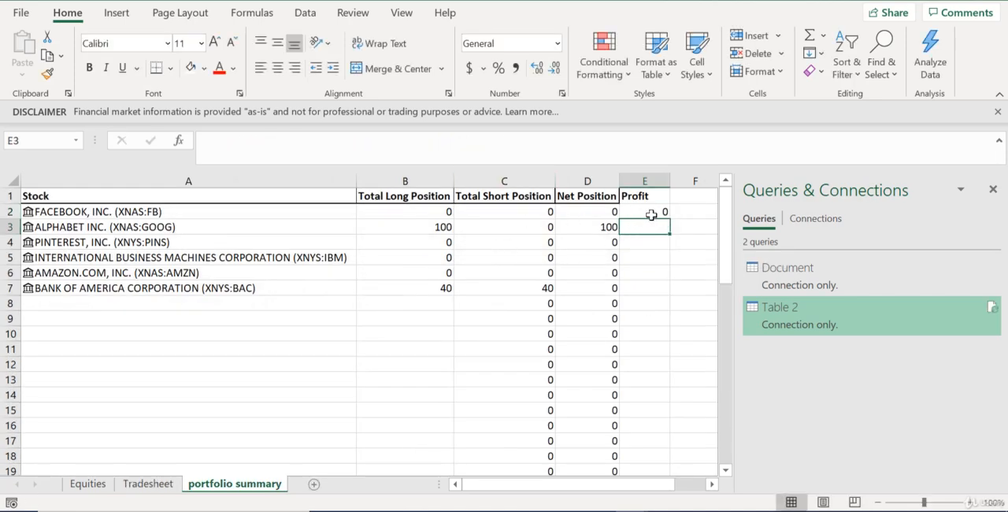
pyautogui.click(651, 213)
pyautogui.doubleClick(670, 215)
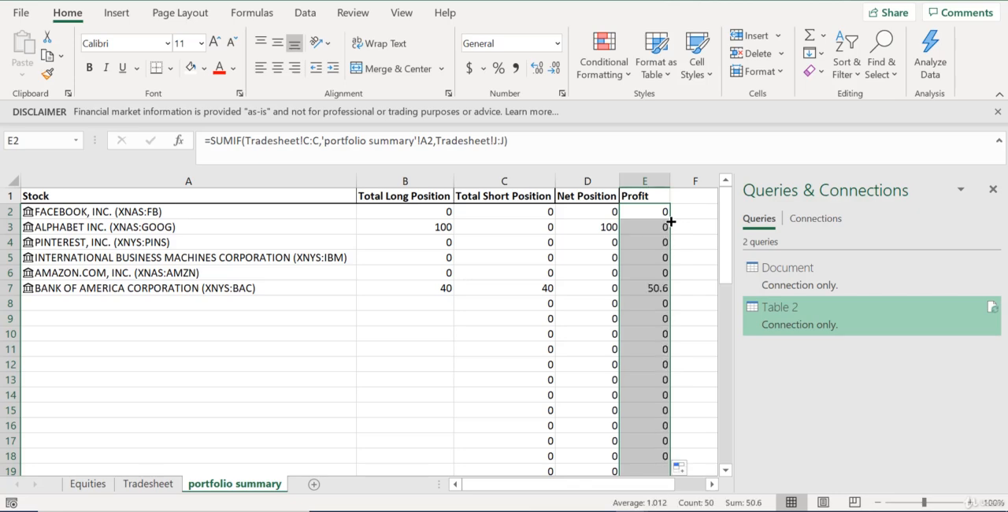
# Review the Equities and Tradesheet sheets, and return to the portfolio summary to check the profit totals
pyautogui.click(504, 364)
pyautogui.click(87, 484)
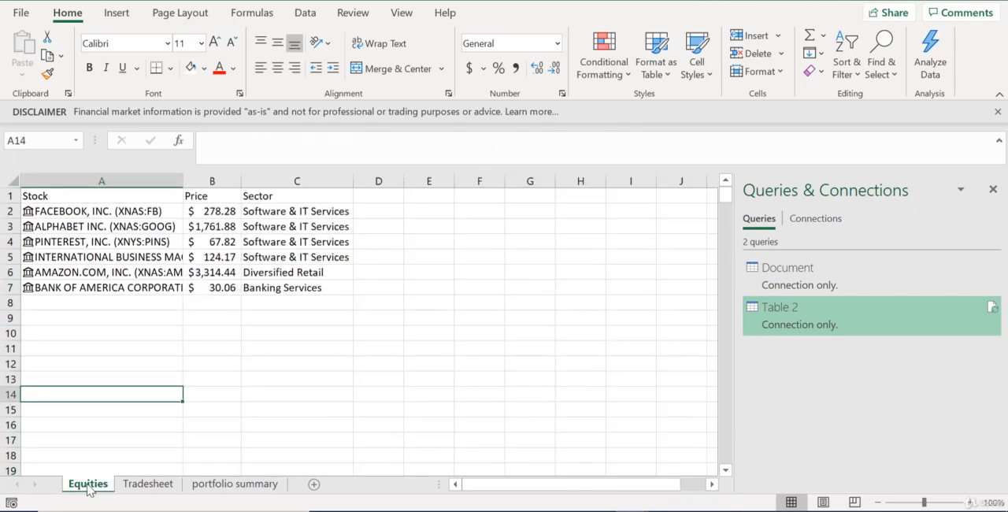
pyautogui.click(144, 489)
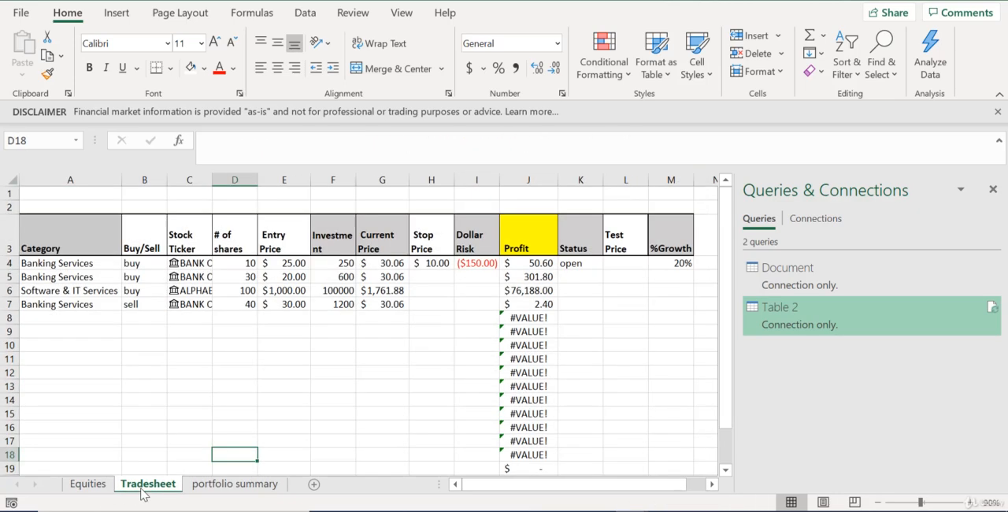
pyautogui.click(216, 488)
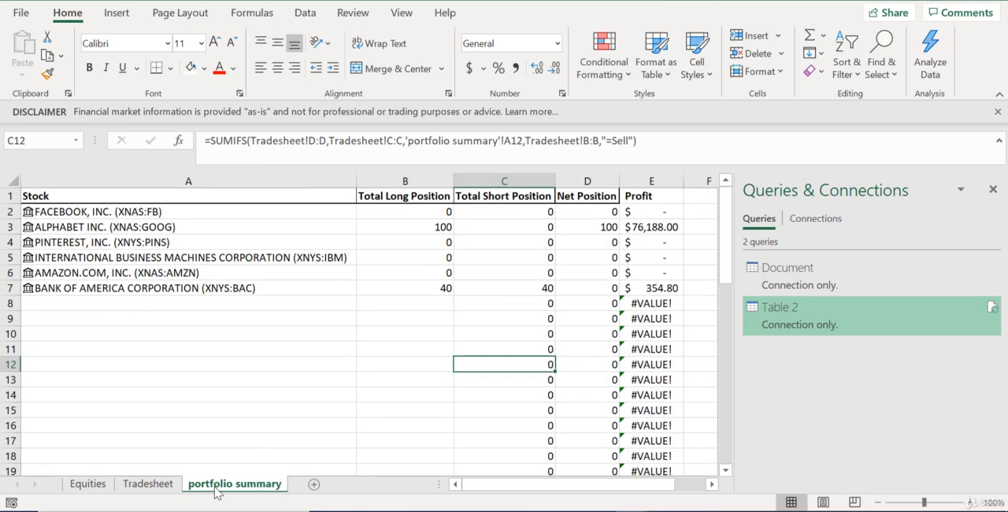